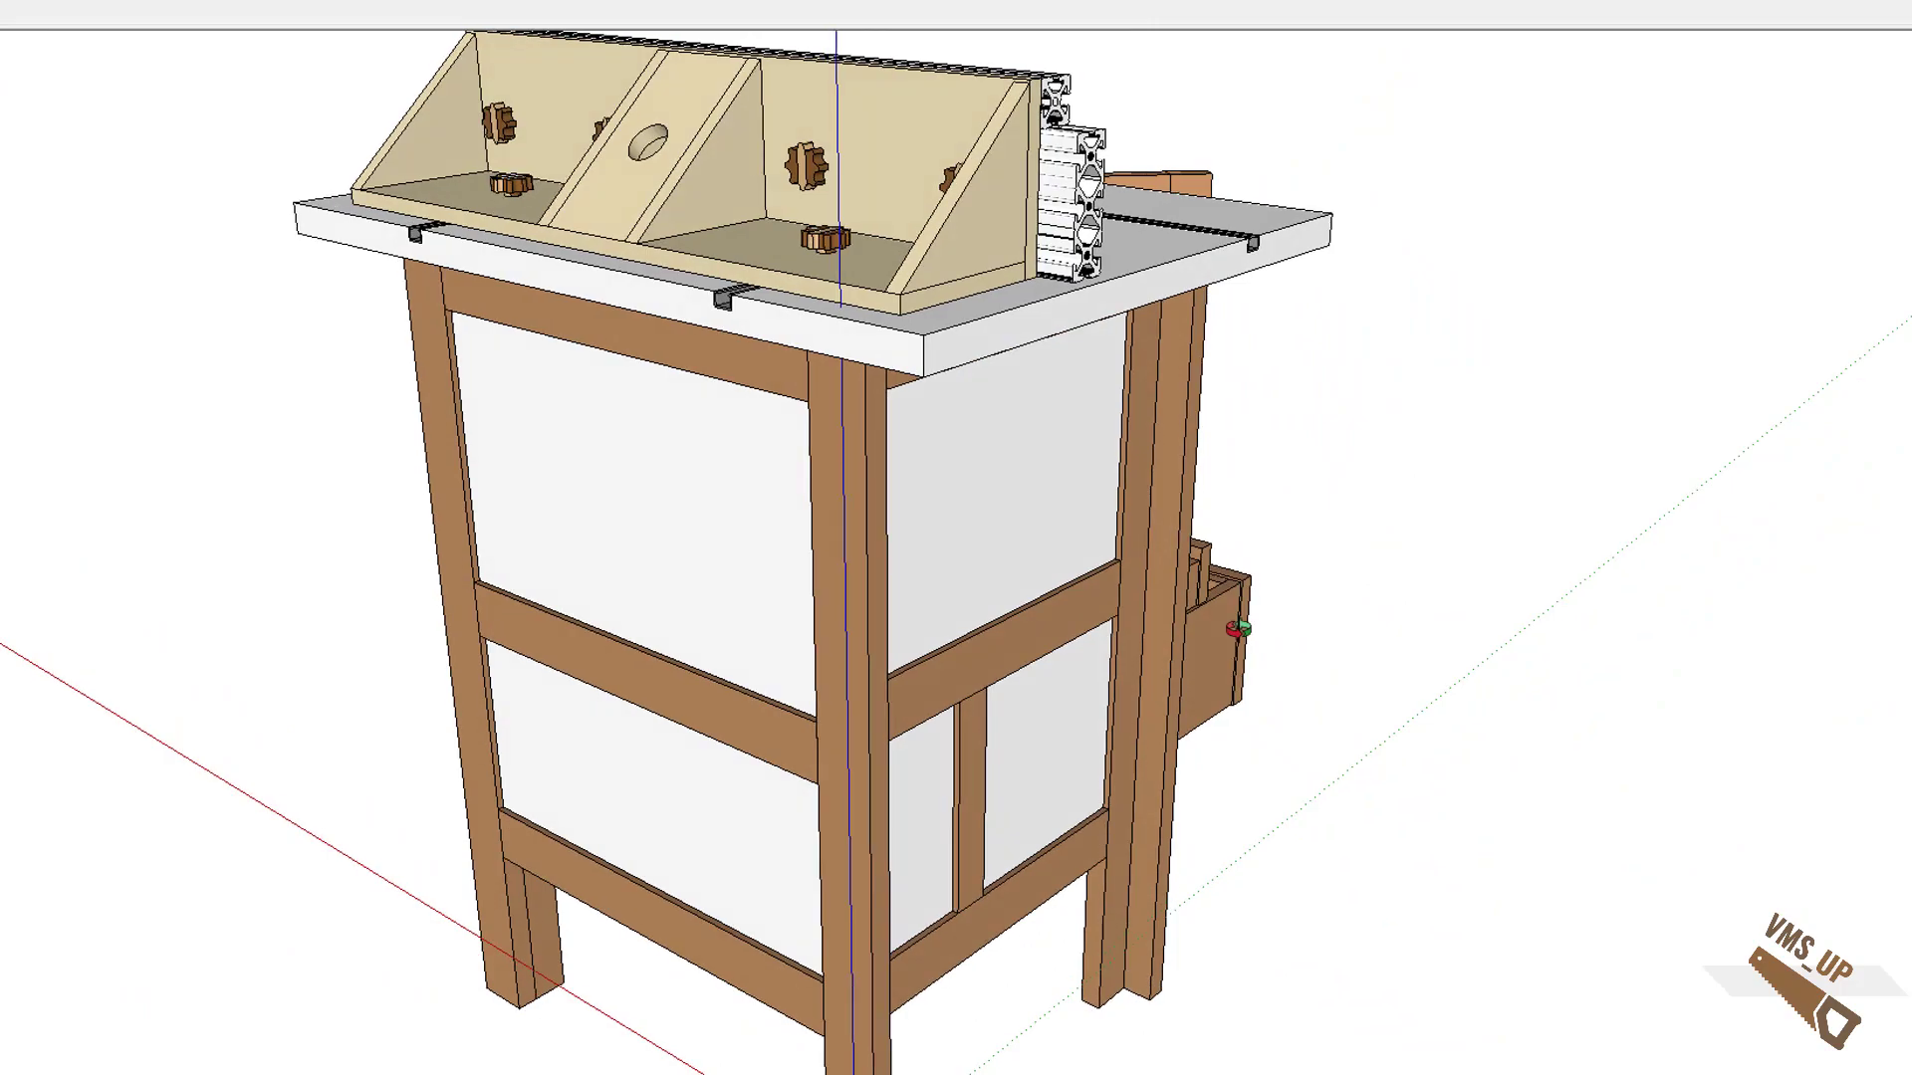
Step: Run the VMS_Up Packing tool to lay out the panel parts on a sheet
mouse_move(1048, 486)
middle_mouse_down()
mouse_move(1084, 661)
mouse_move(963, 695)
mouse_move(299, 641)
mouse_move(76, 597)
middle_mouse_up()
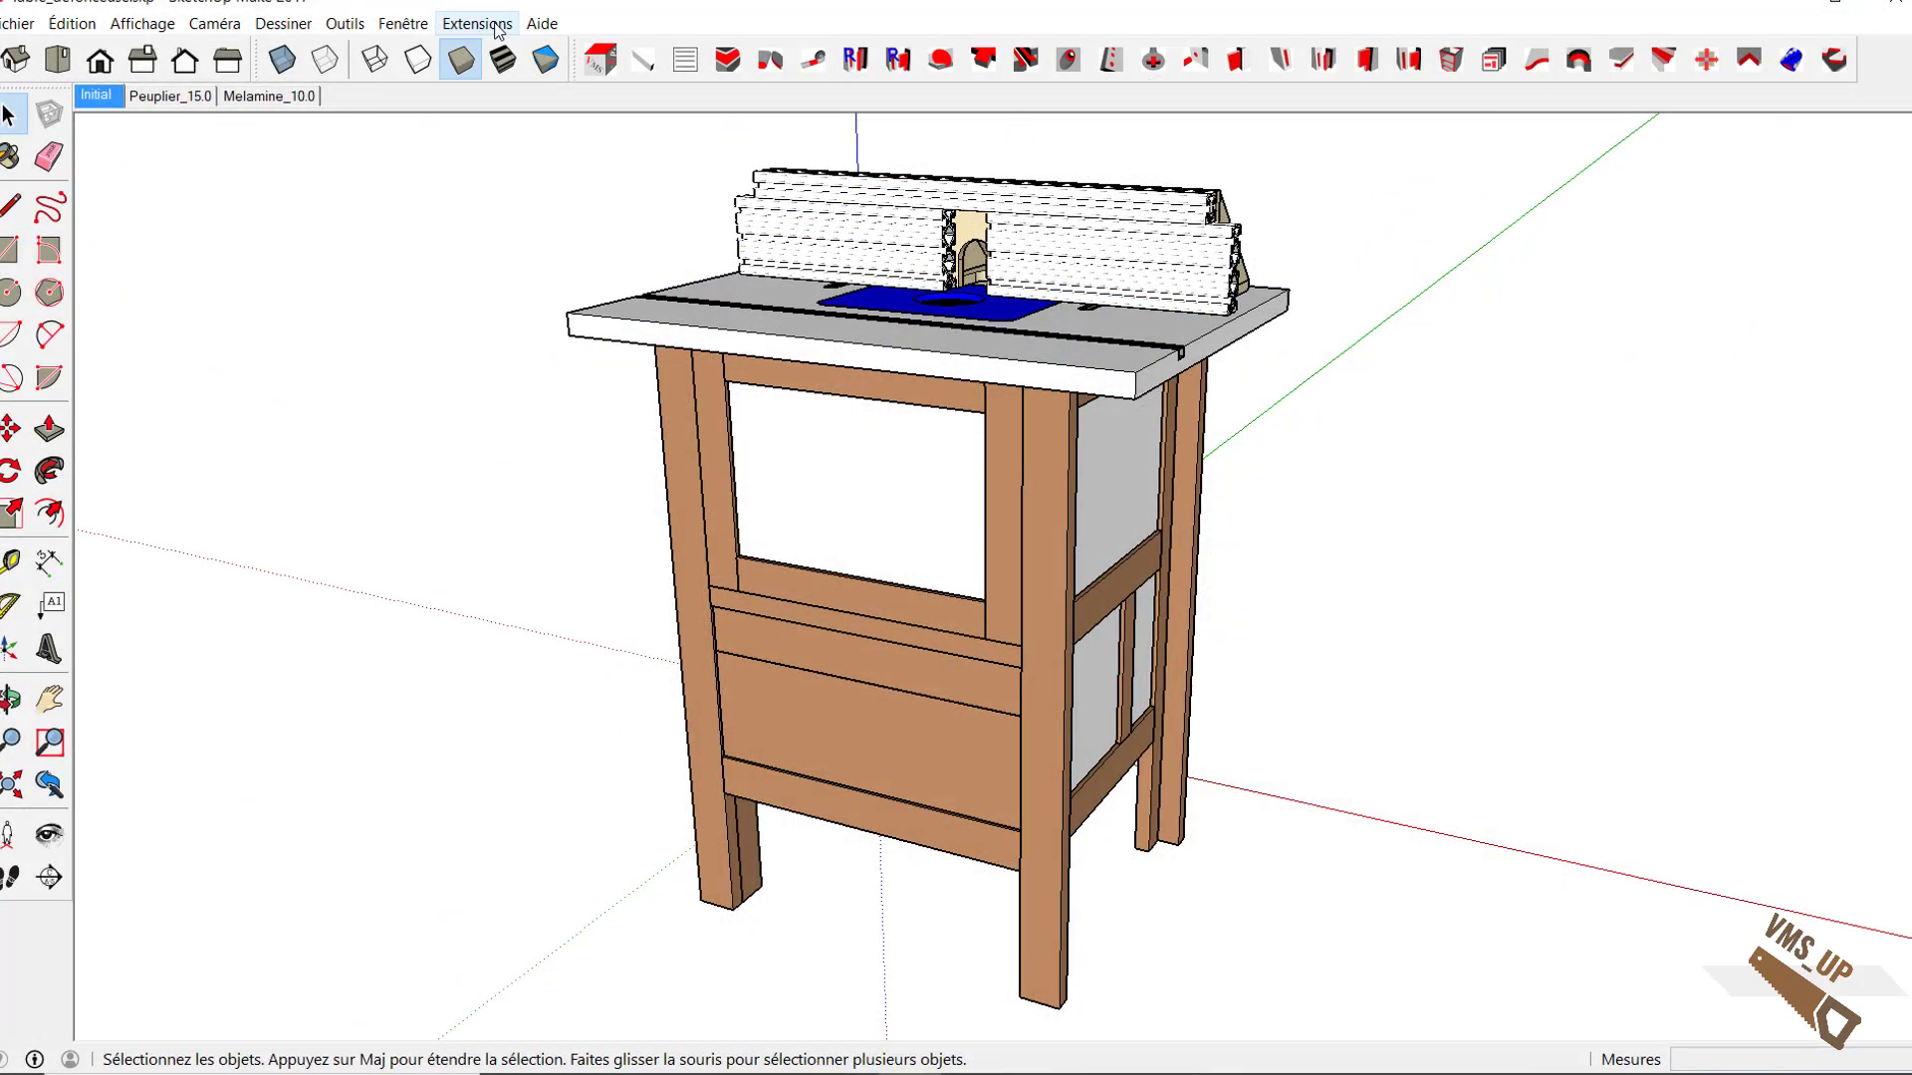
left_click(478, 24)
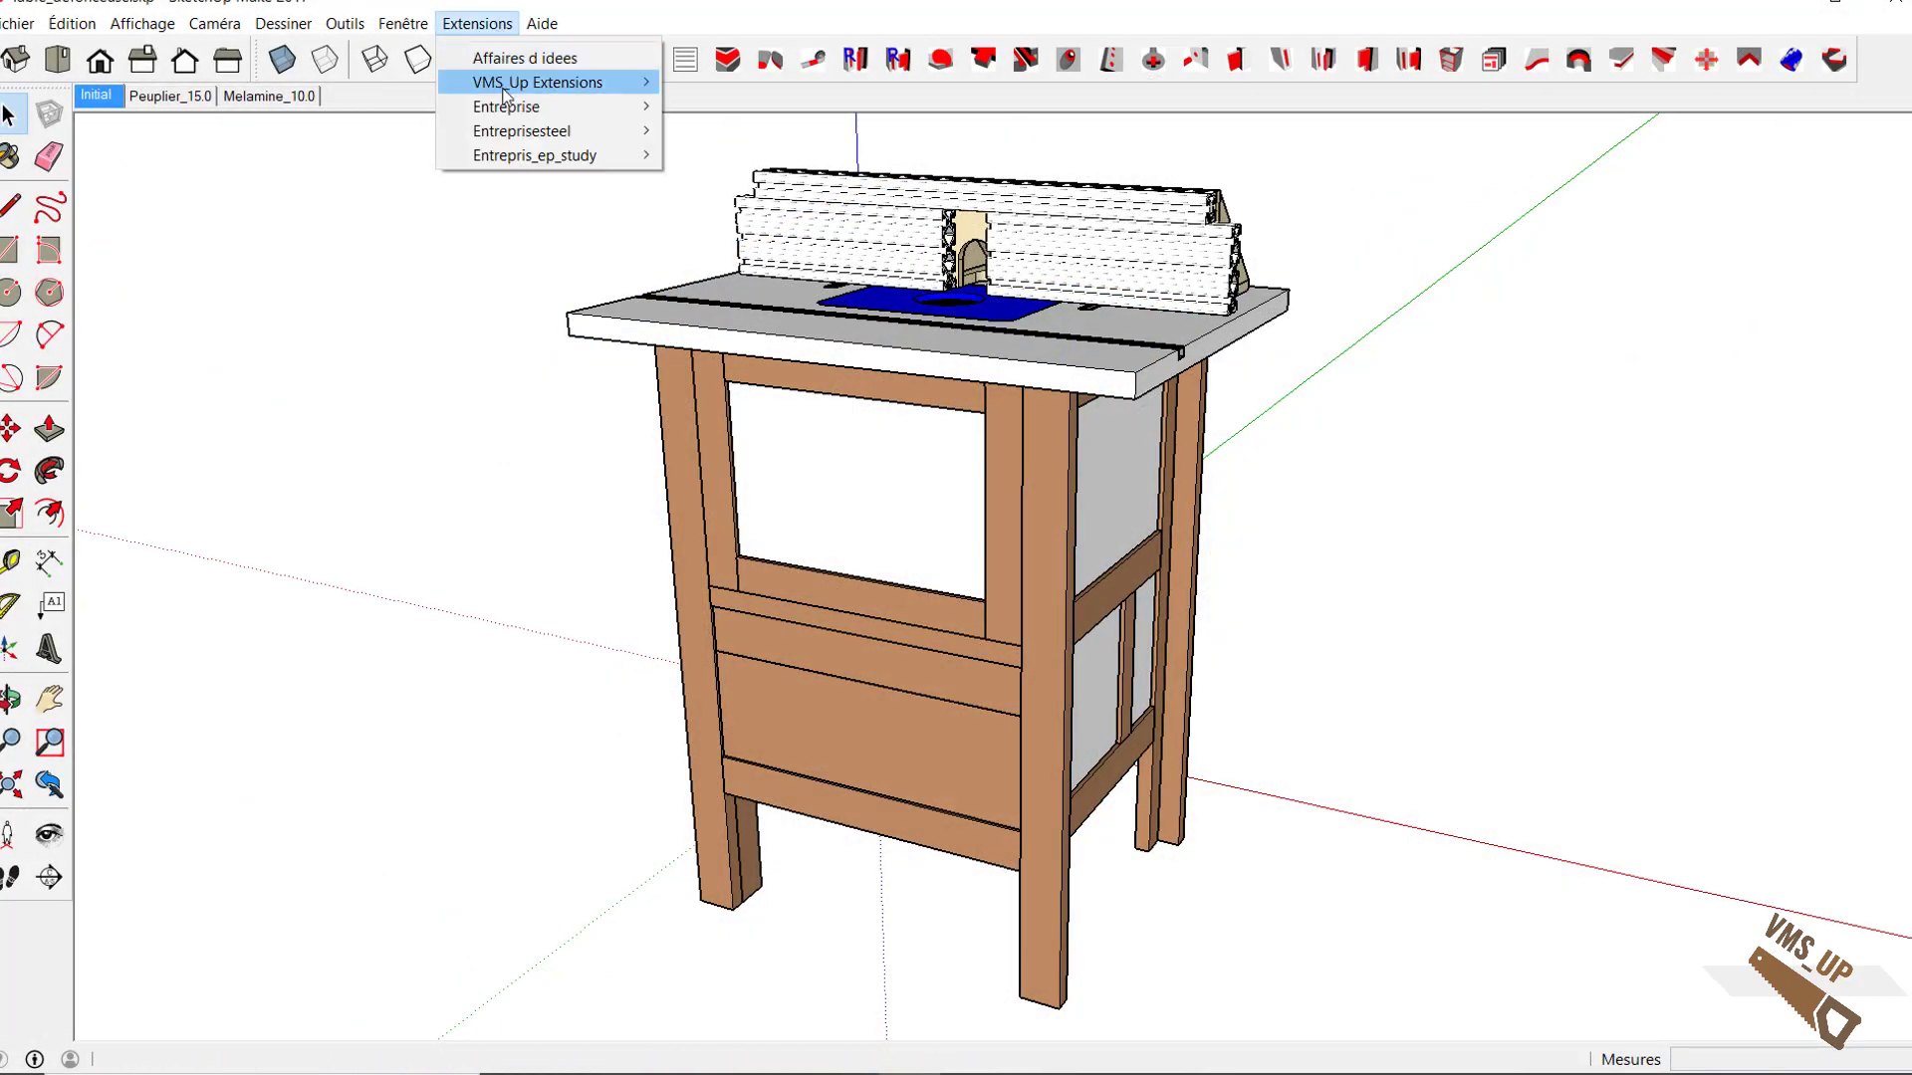
mouse_move(508, 84)
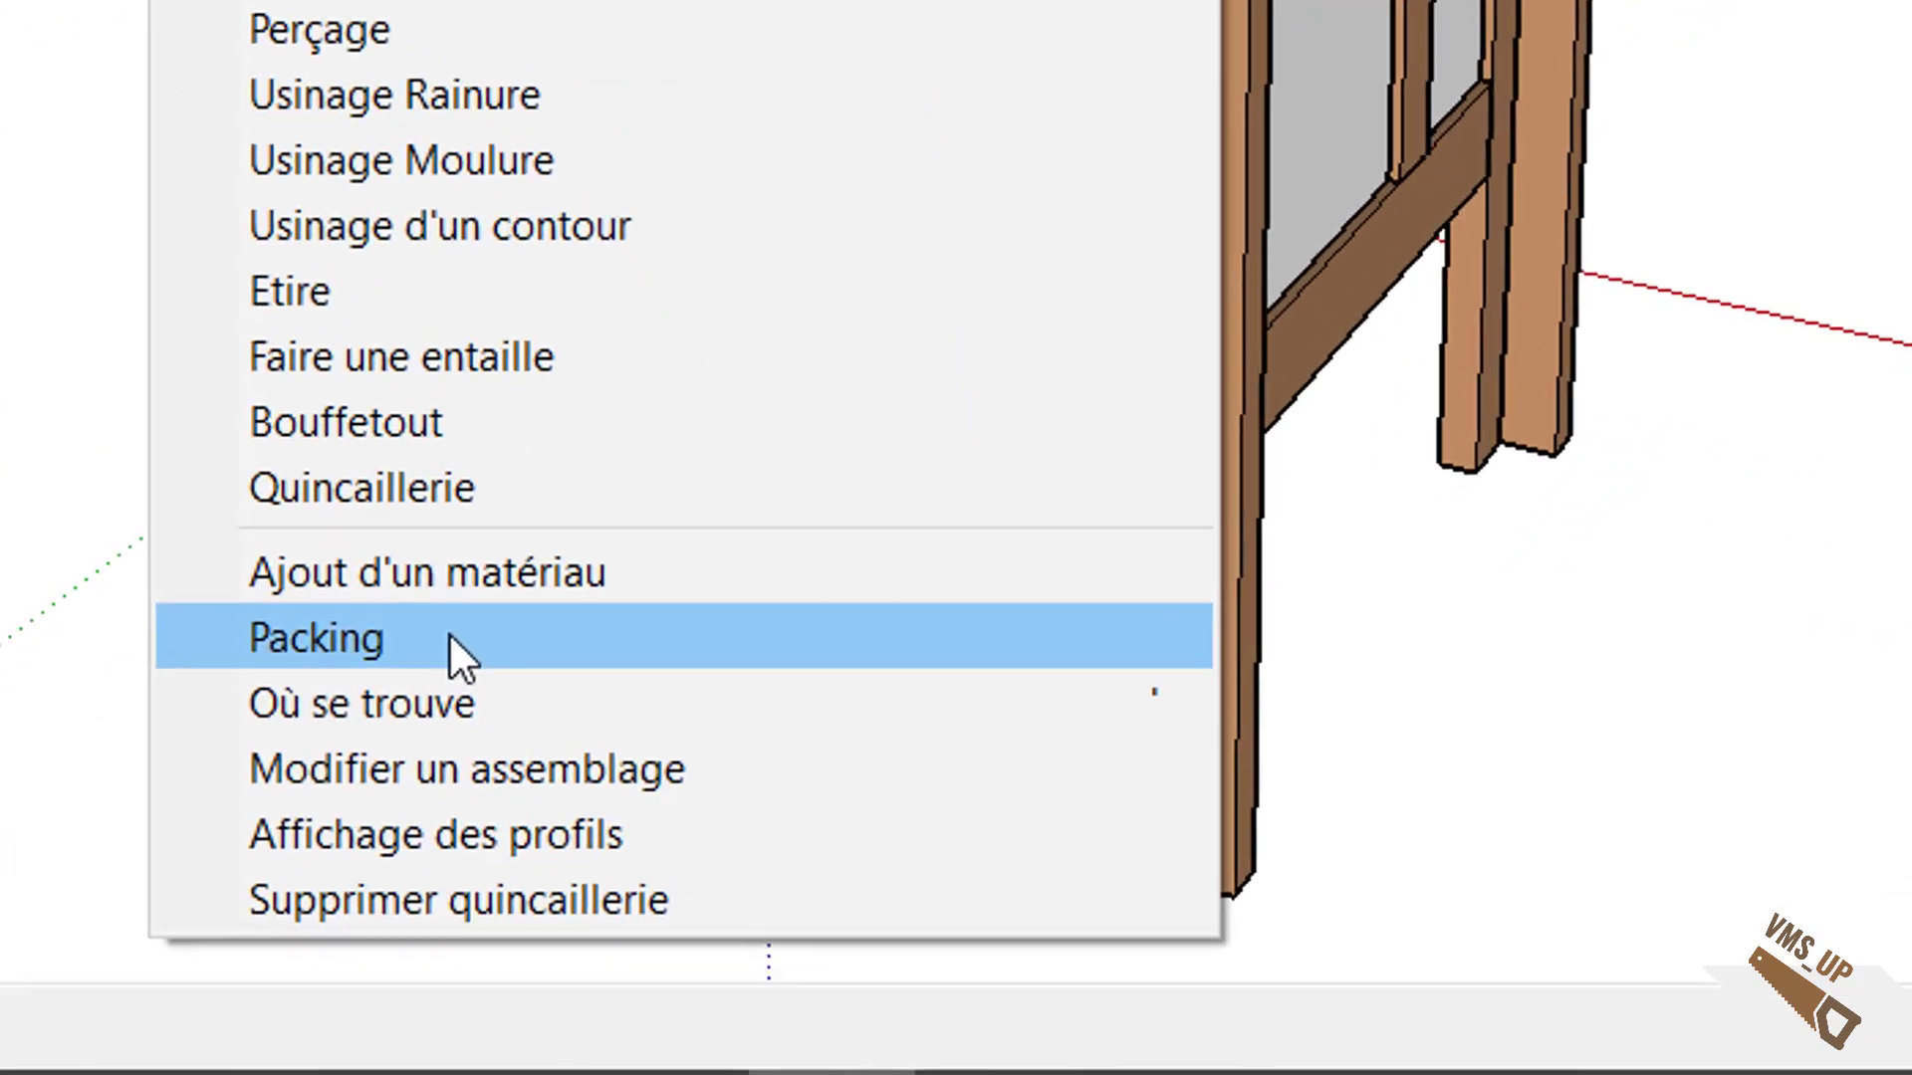
left_click(718, 913)
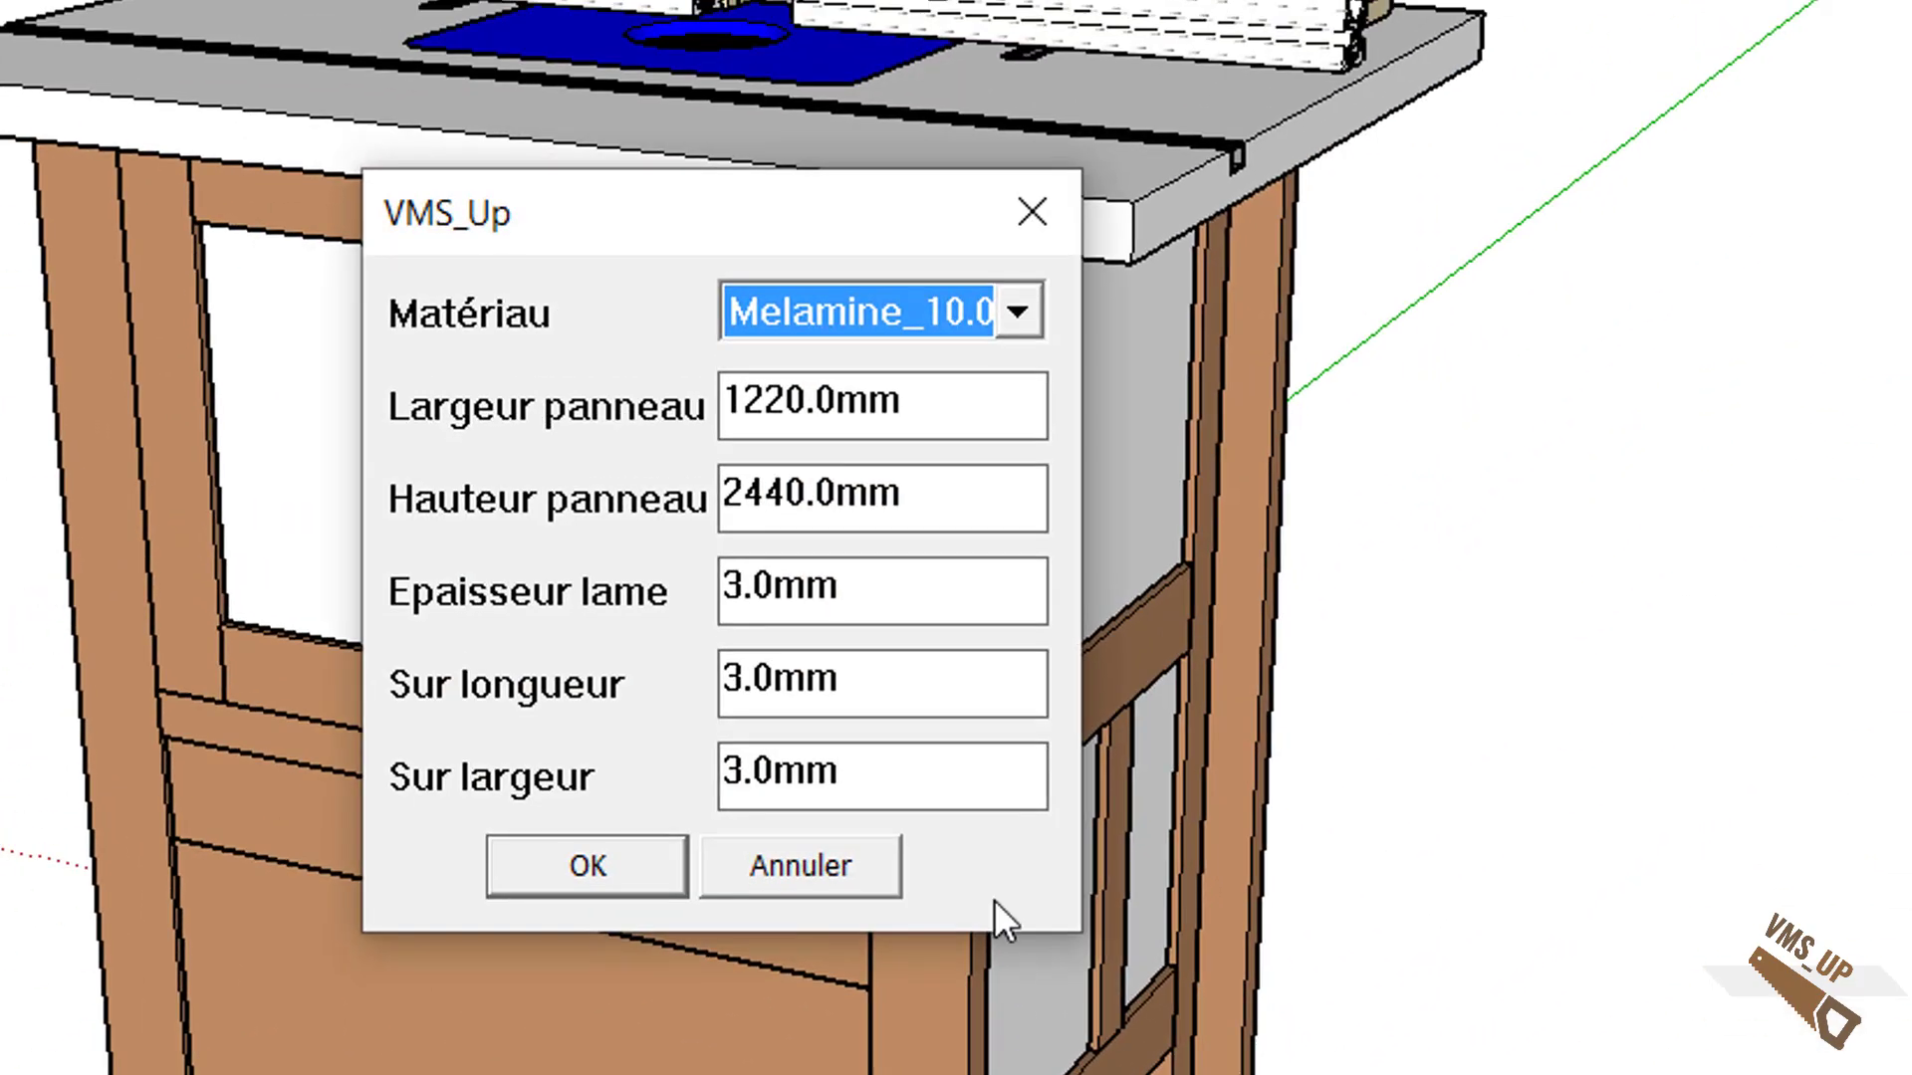
left_click(838, 879)
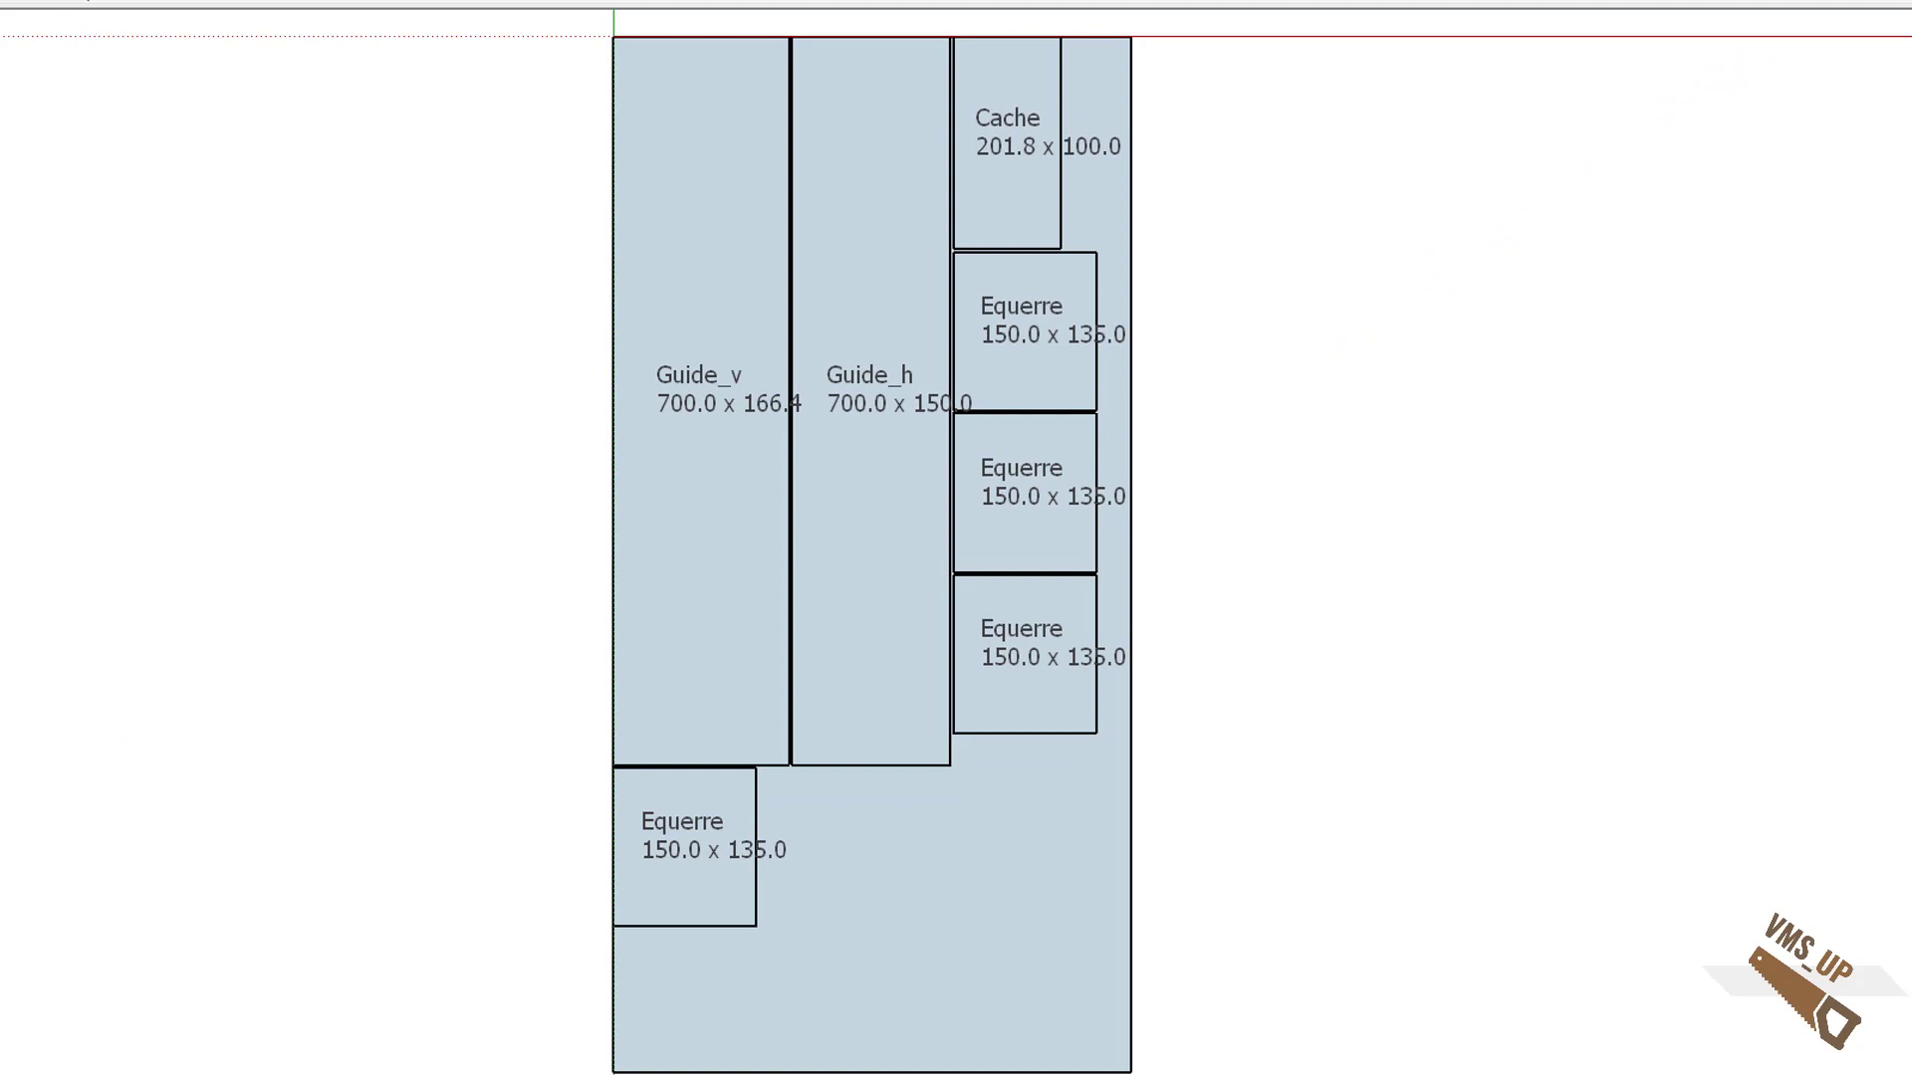
left_click(33, 3)
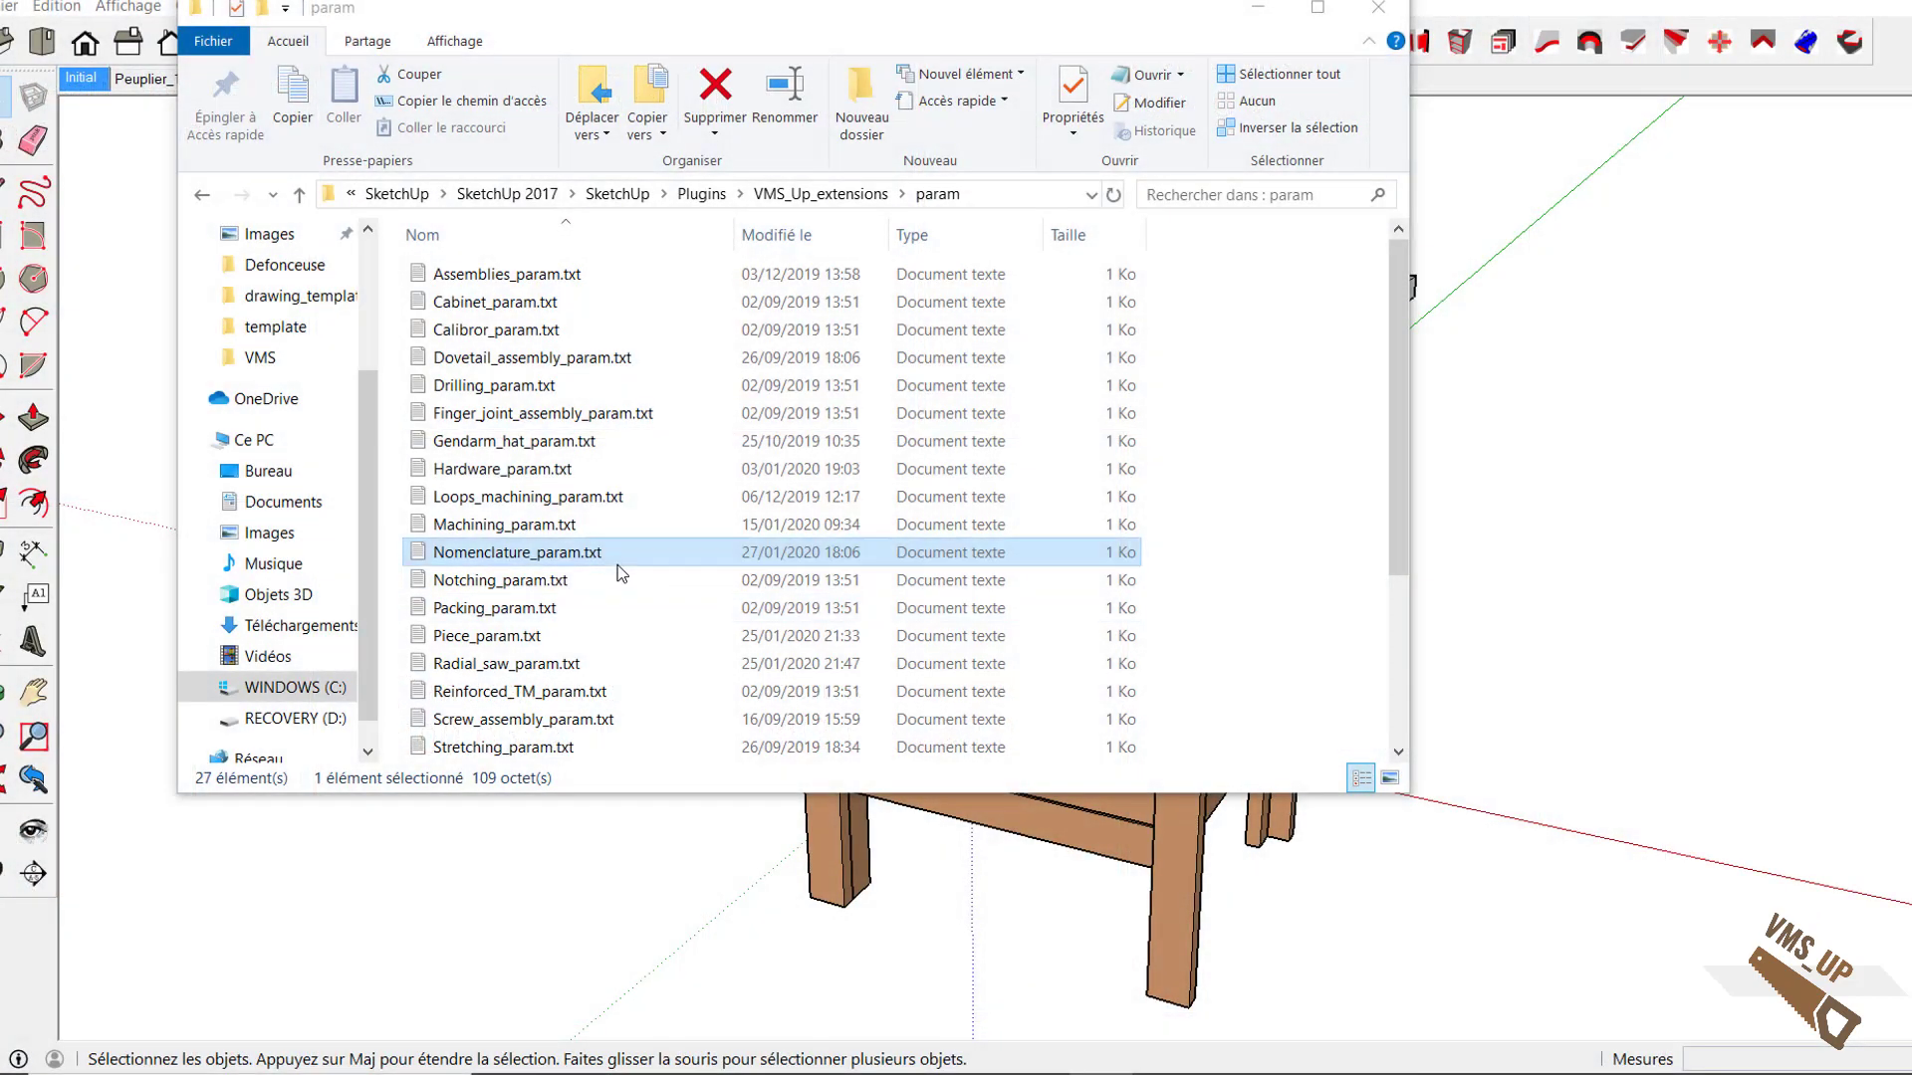
Step: Open Nomenclature_param.txt from the VMS_Up_extensions param folder
left_click(615, 566)
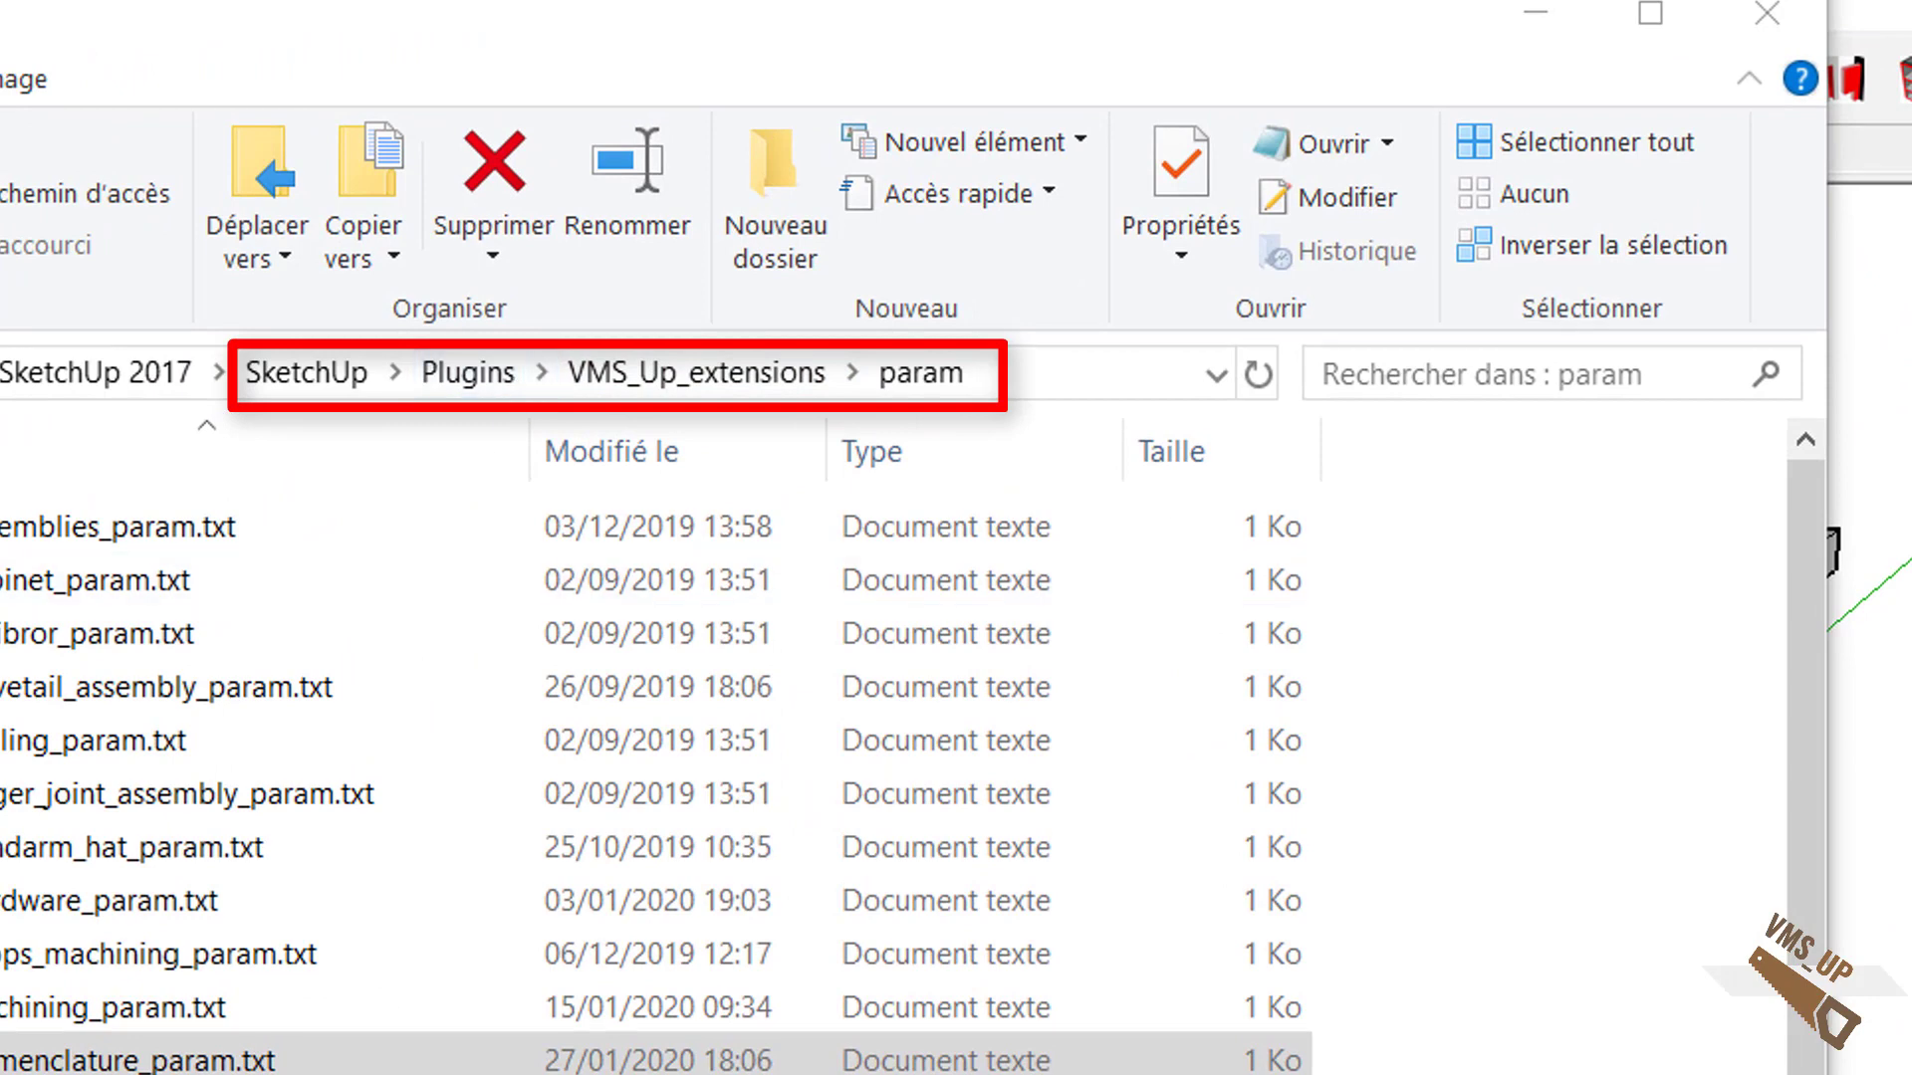
double_click(299, 1055)
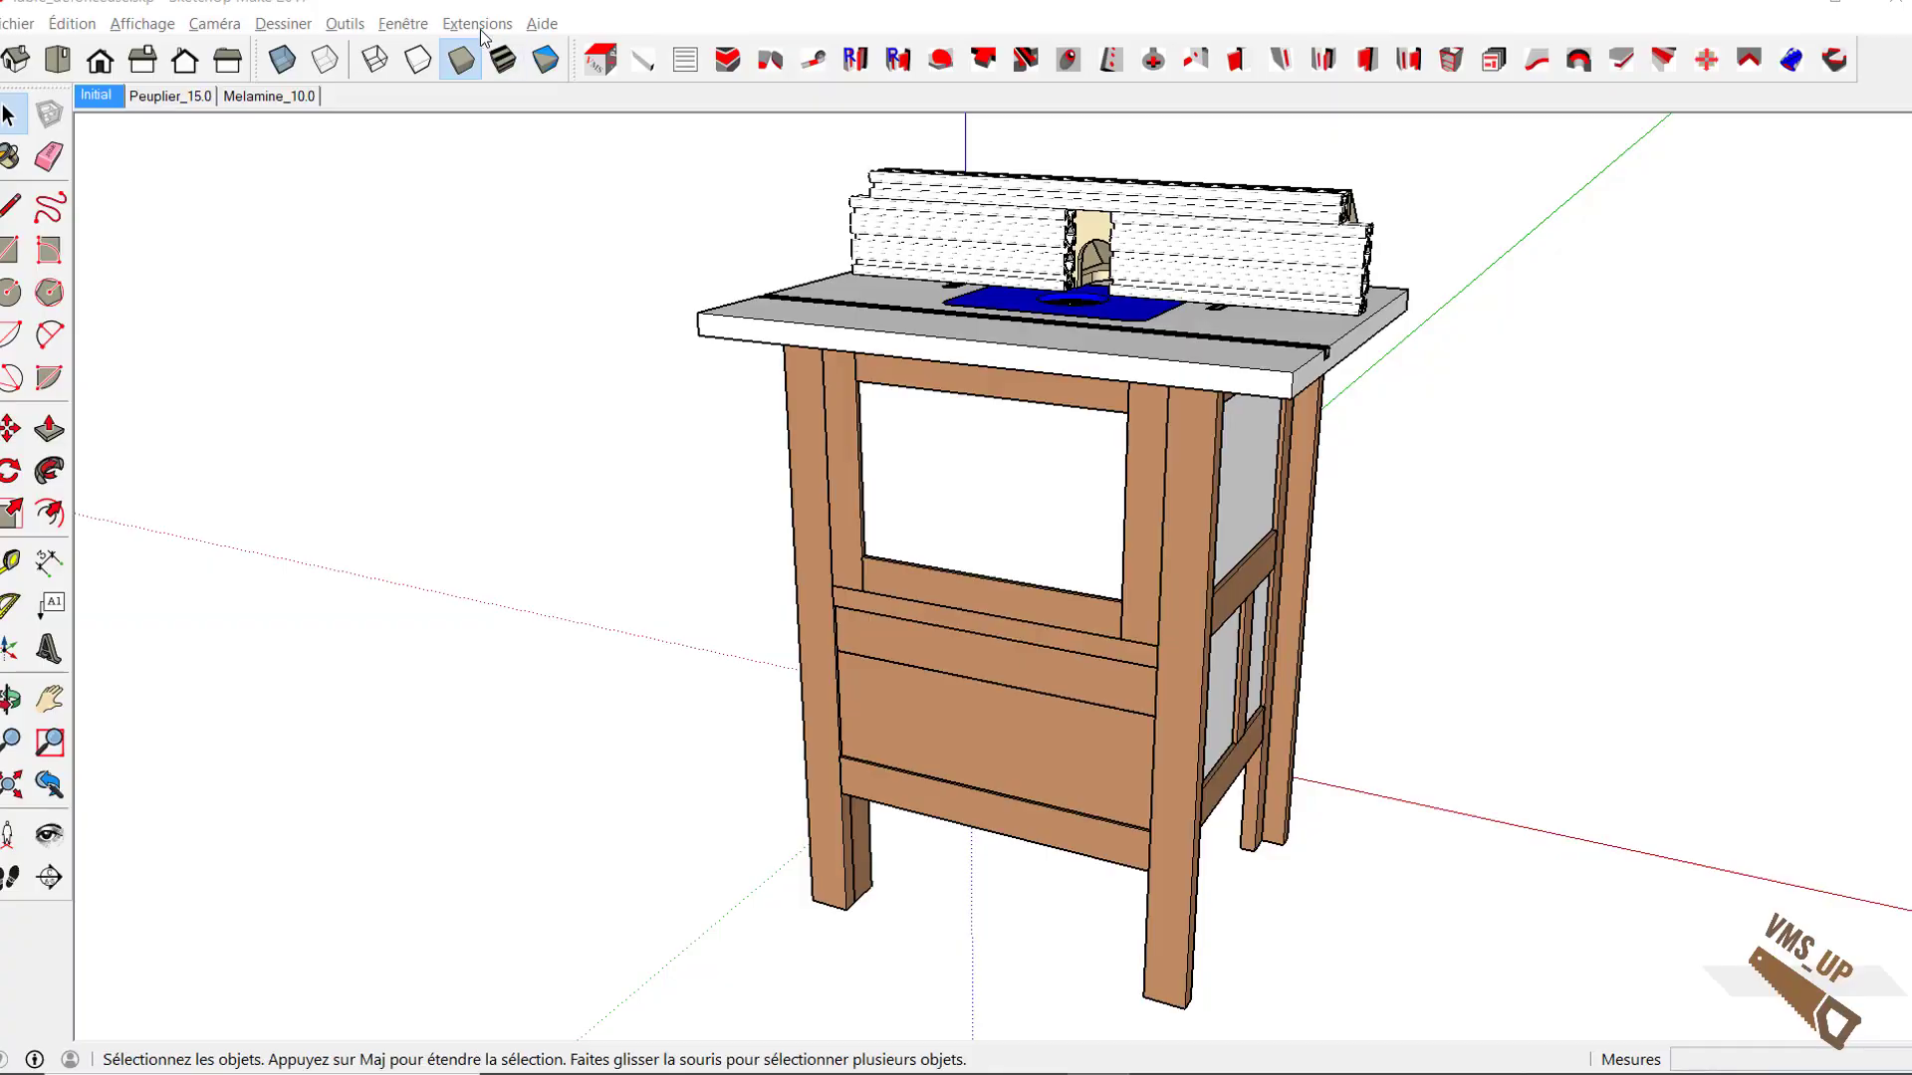
Step: Open the VMS_Up cutting list editor (Edition fiche debit) and check the available sawing thicknesses
left_click(466, 22)
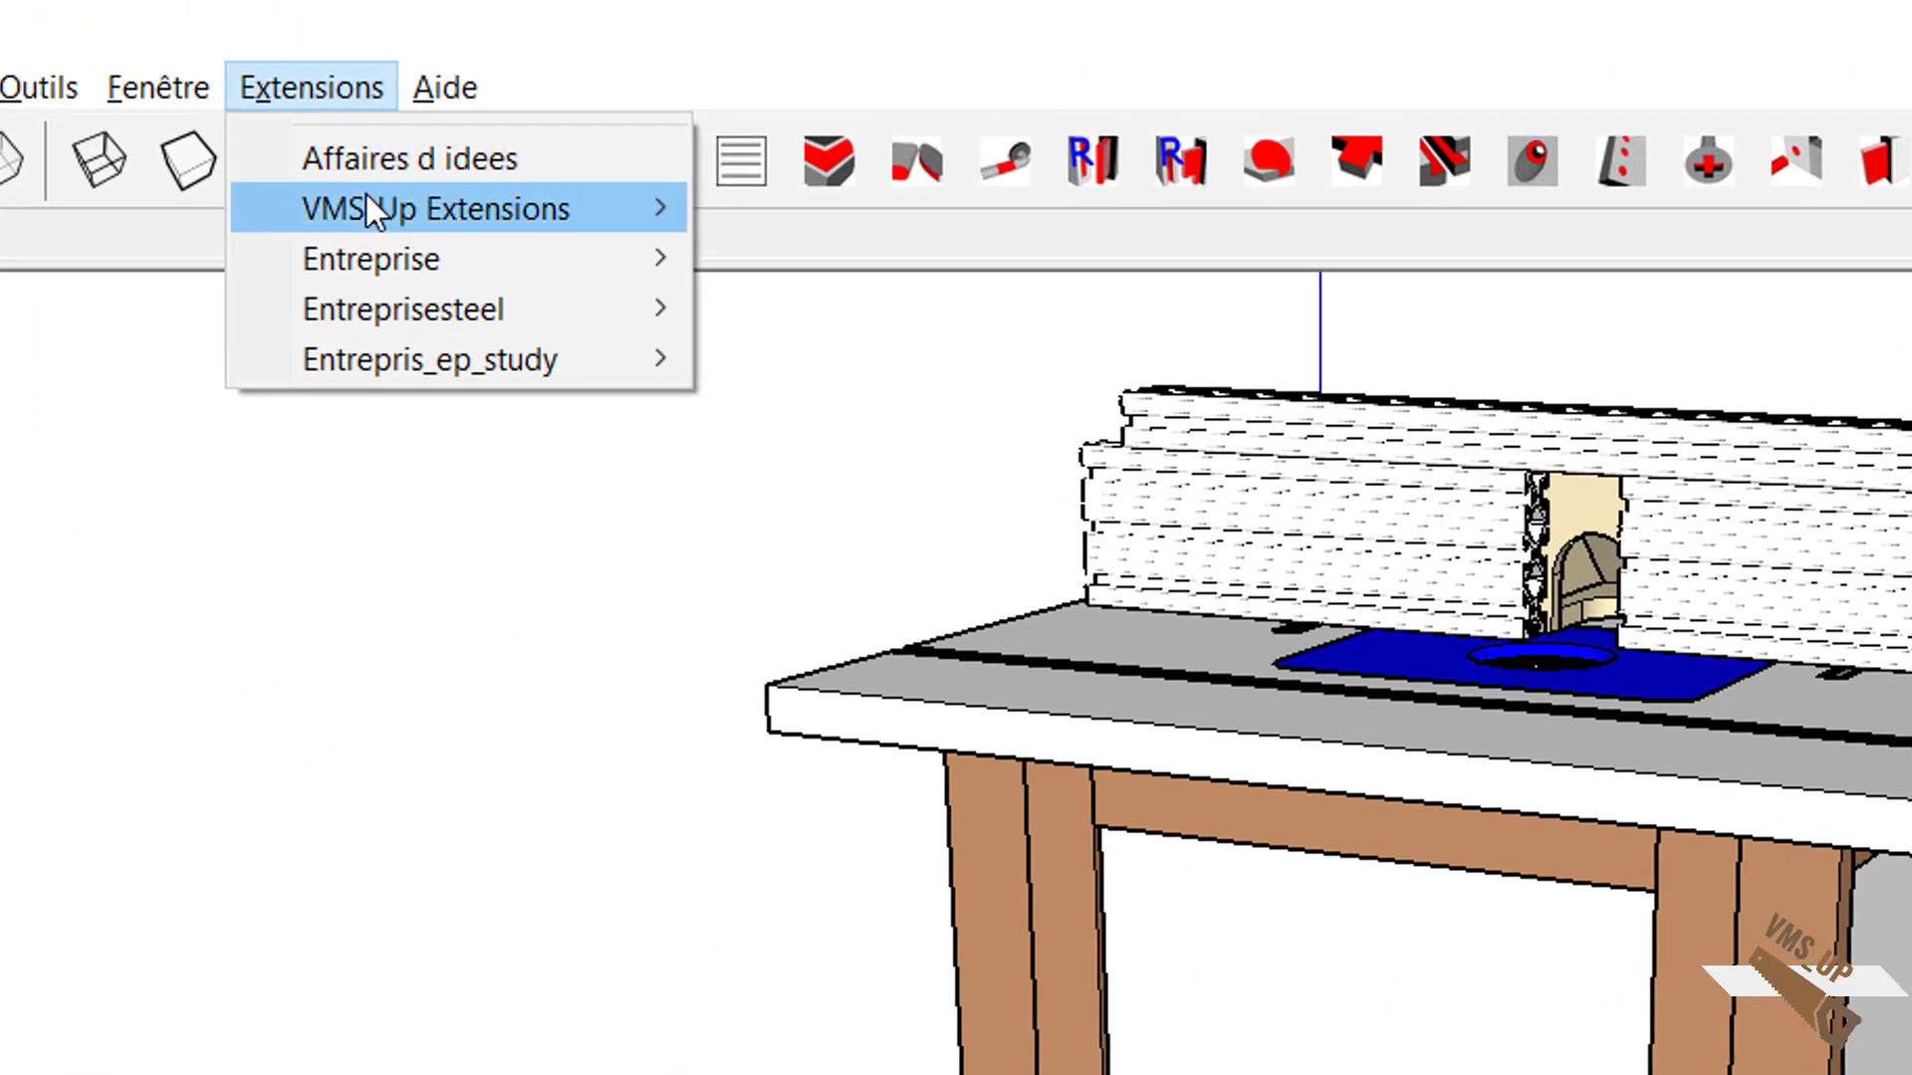
mouse_move(483, 106)
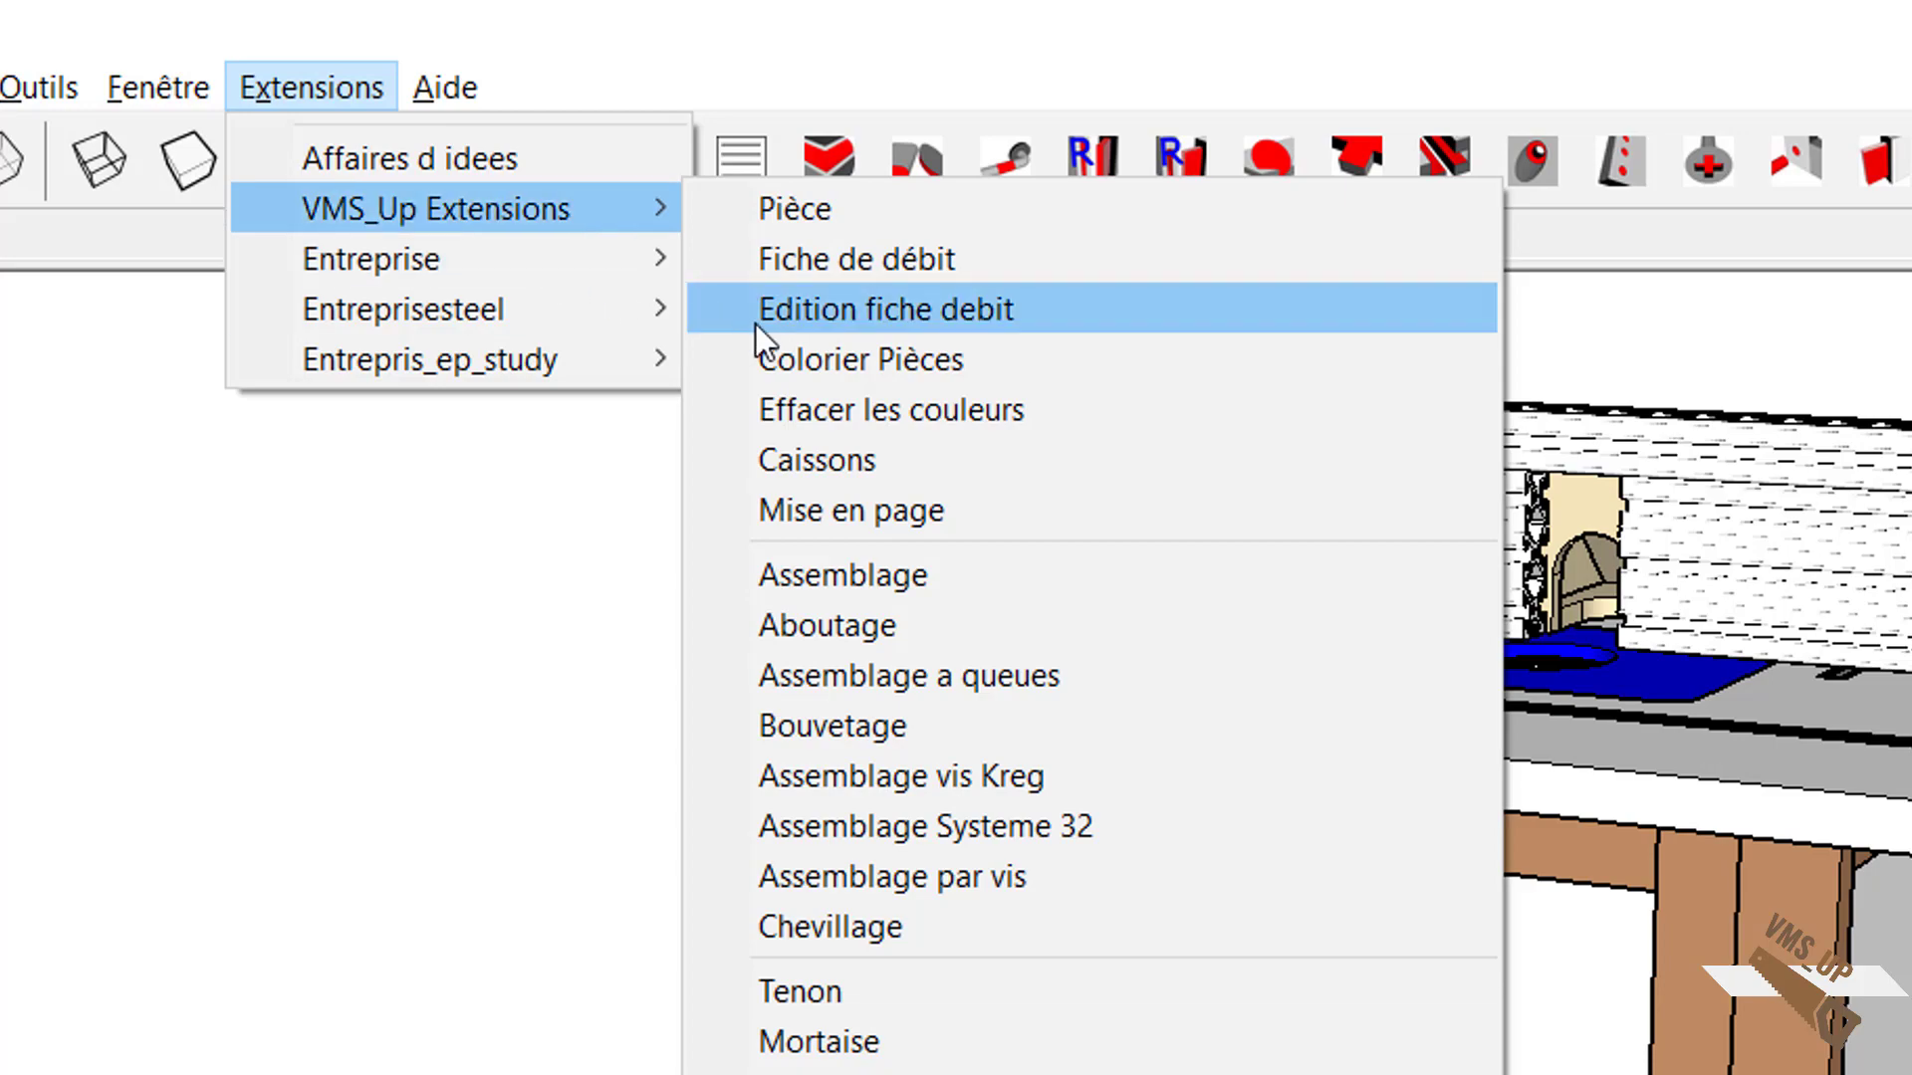
left_click(829, 314)
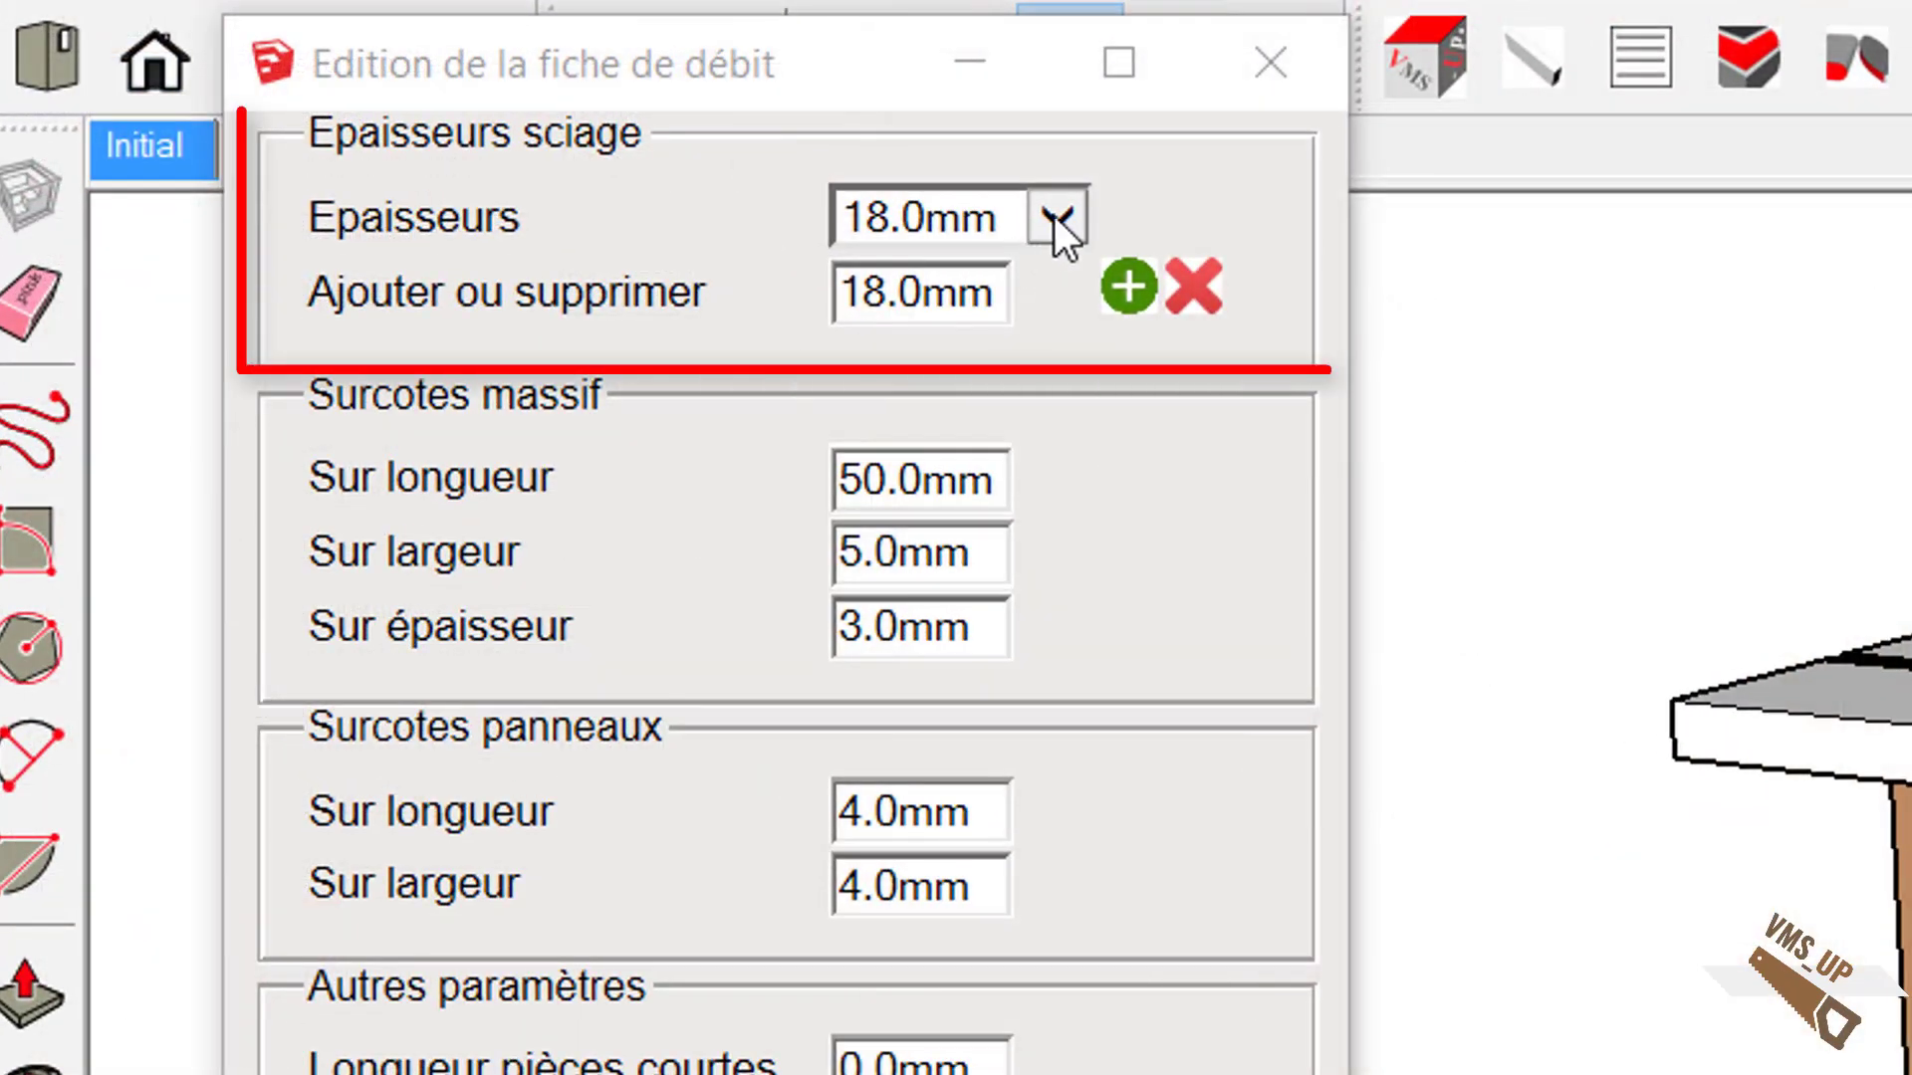
left_click(704, 117)
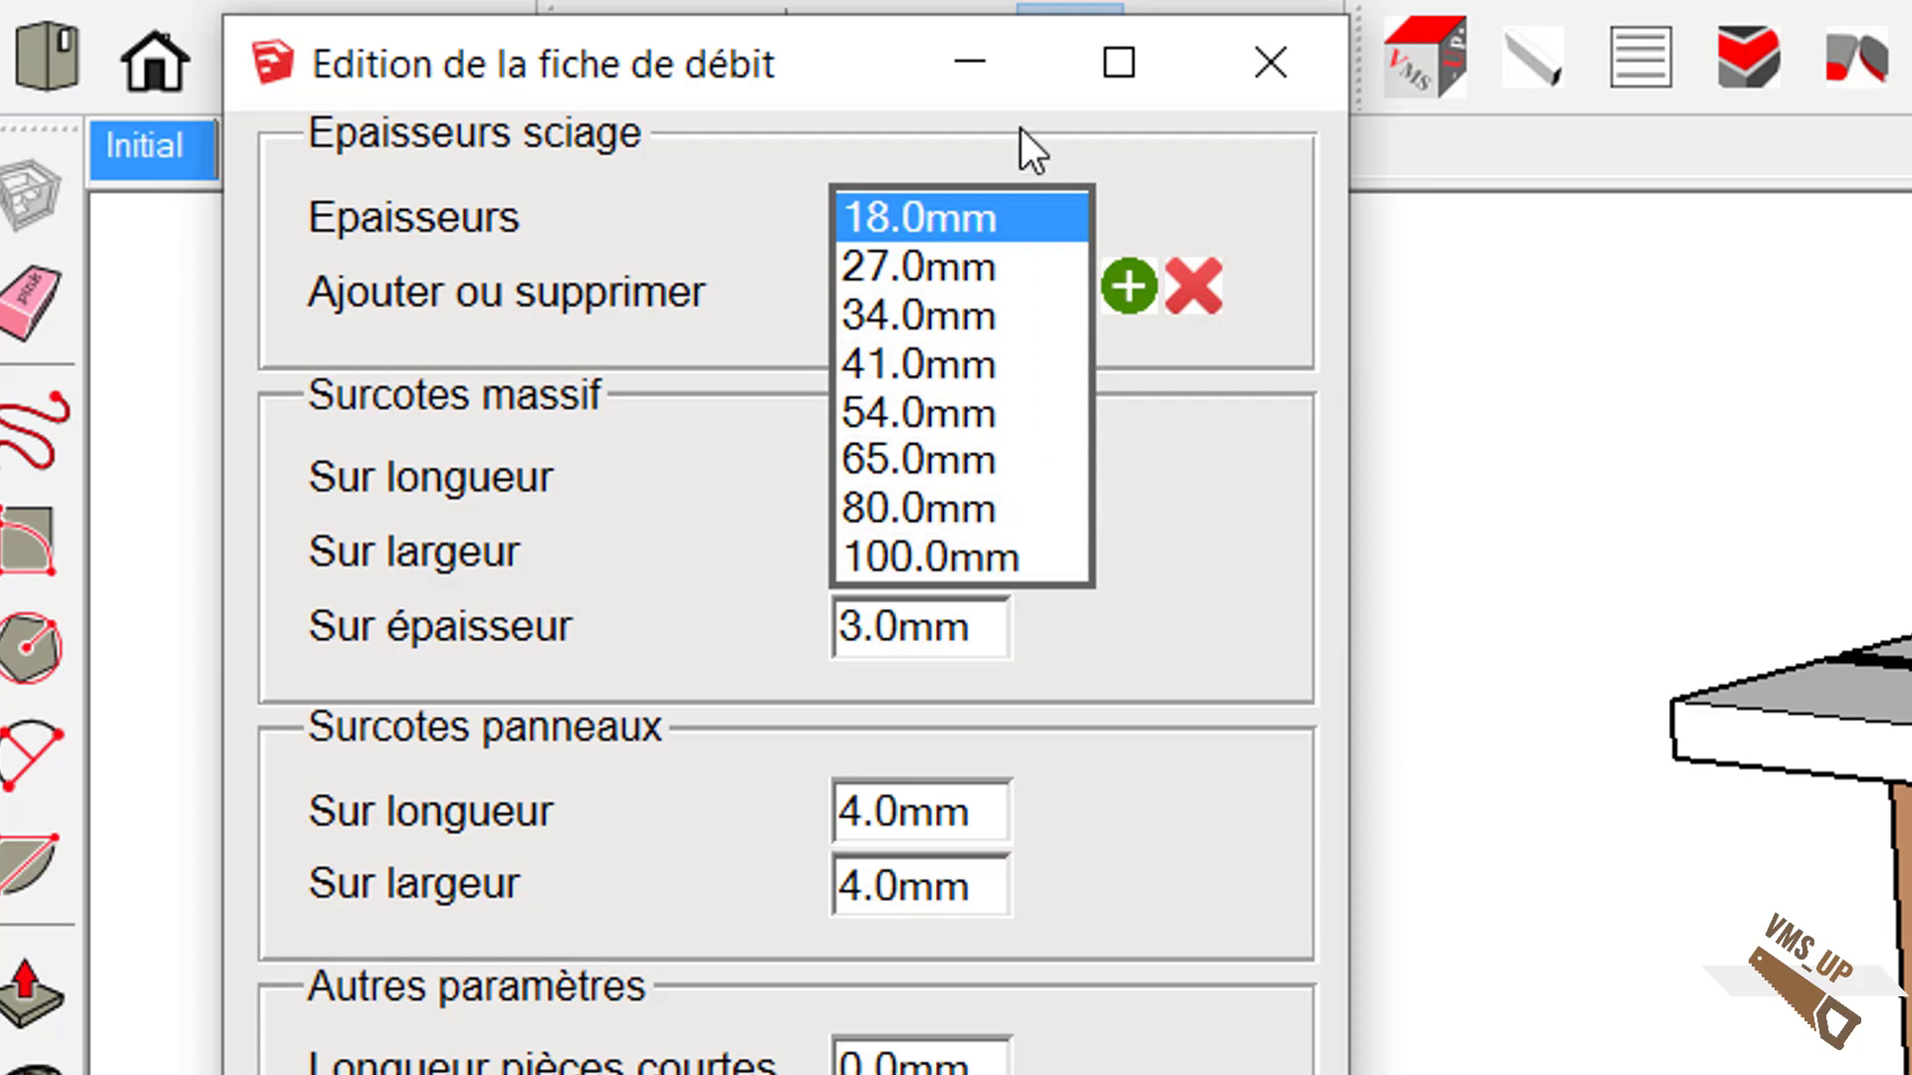
left_click(821, 71)
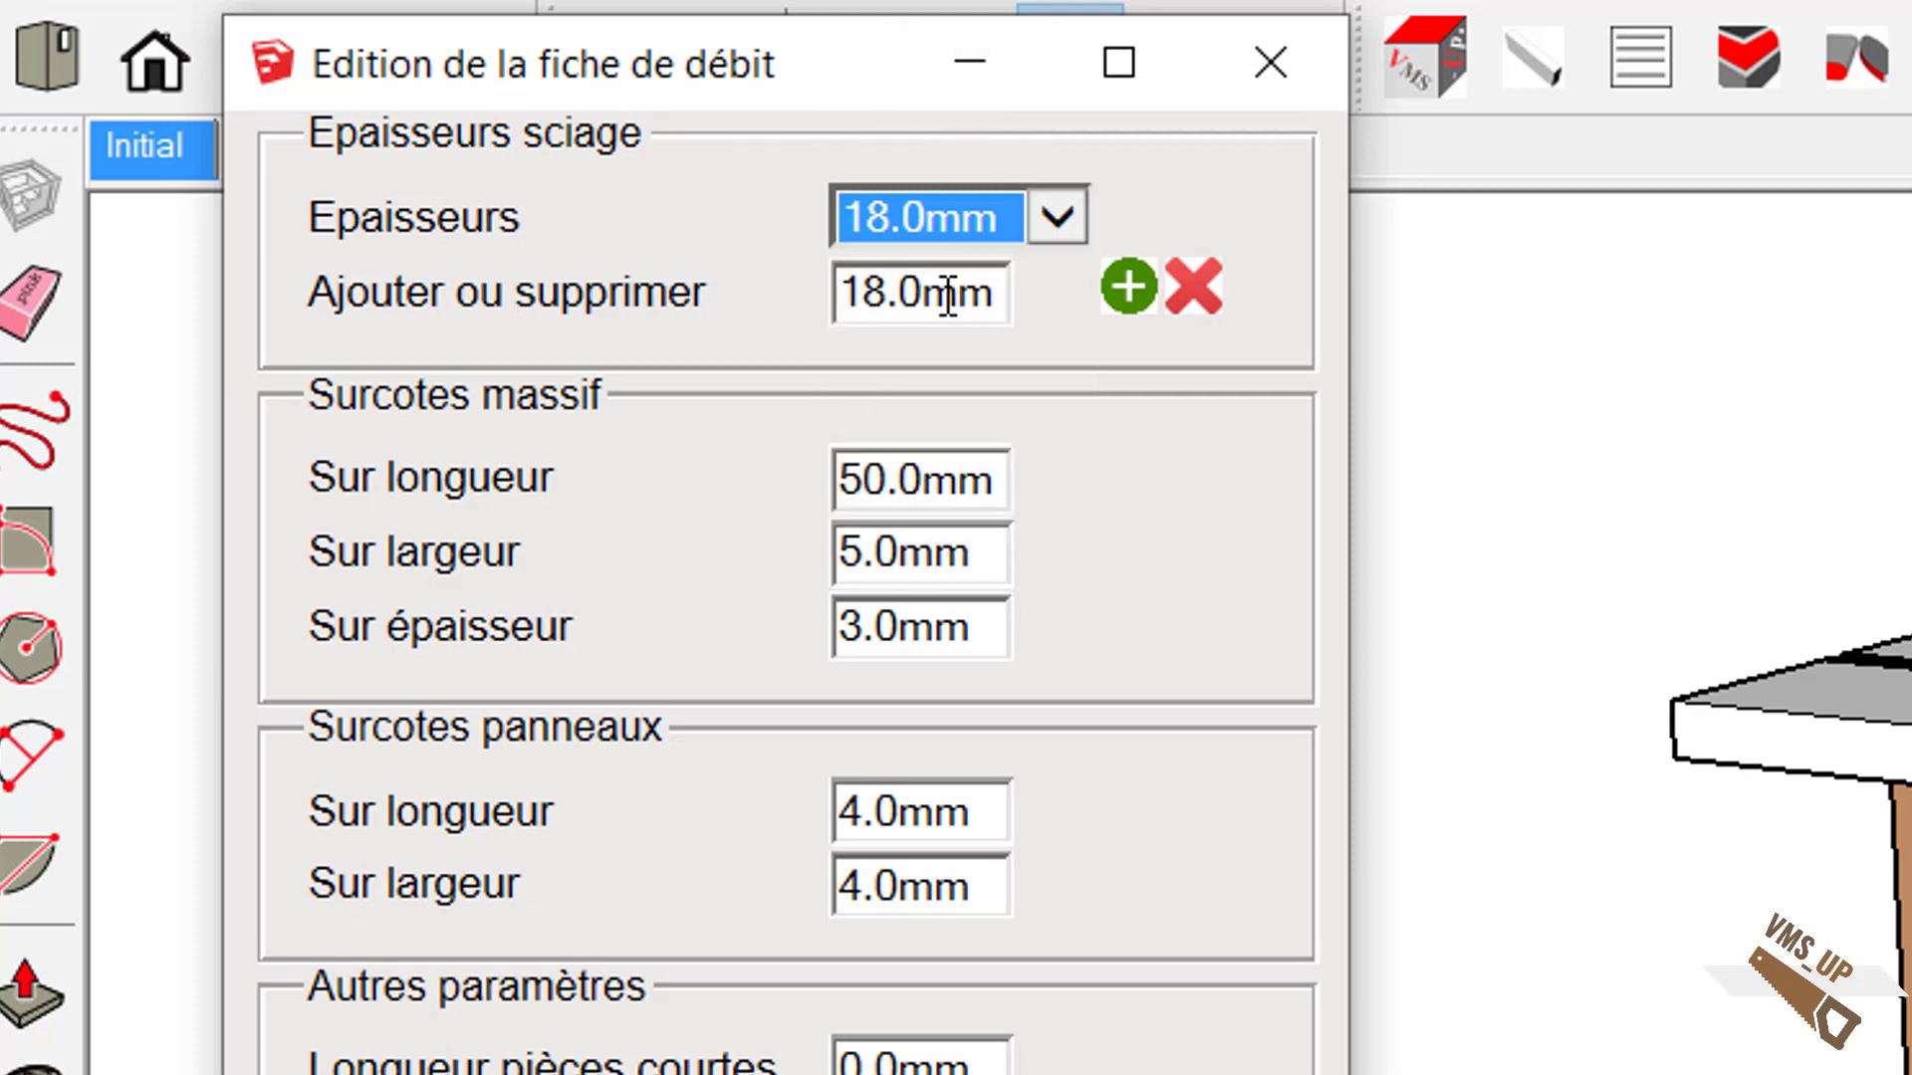
Step: Add a 37 mm thickness to the sawing thicknesses
left_click_drag(995, 297, 472, 275)
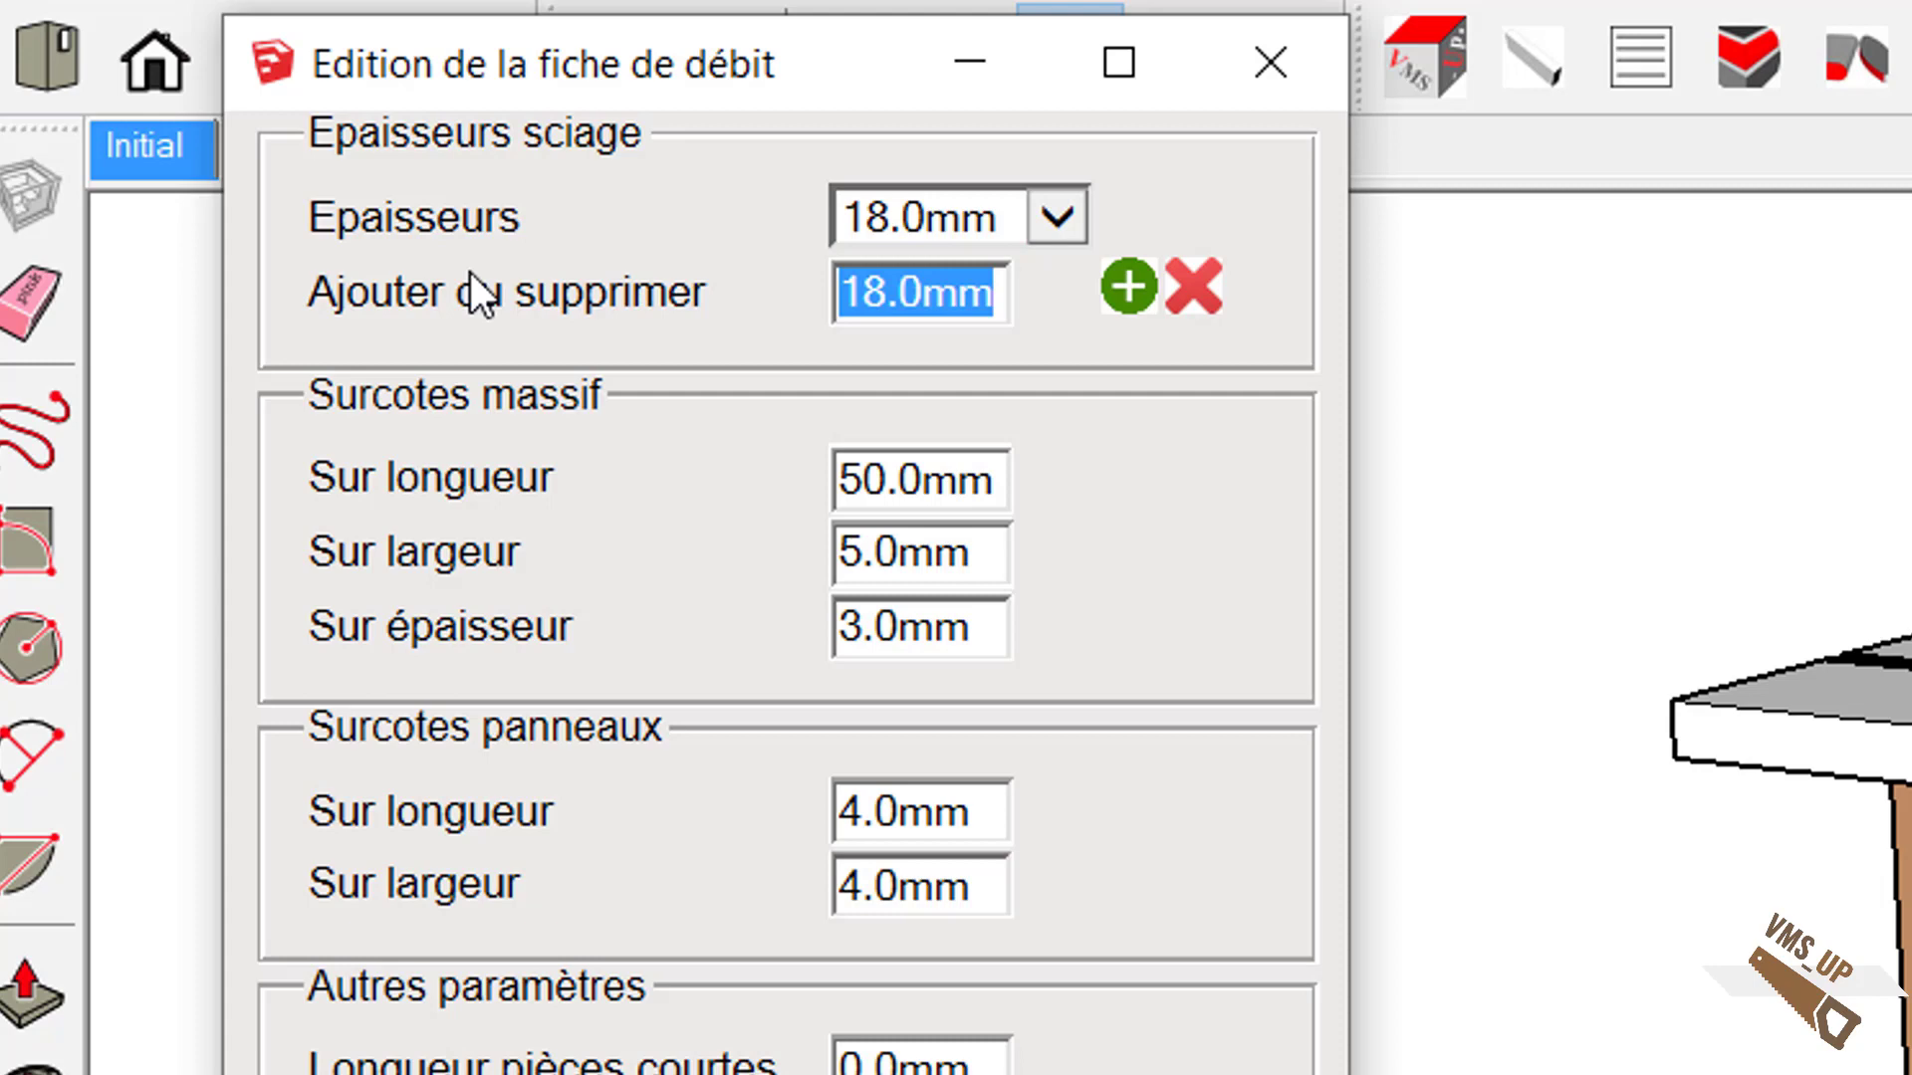
type("37")
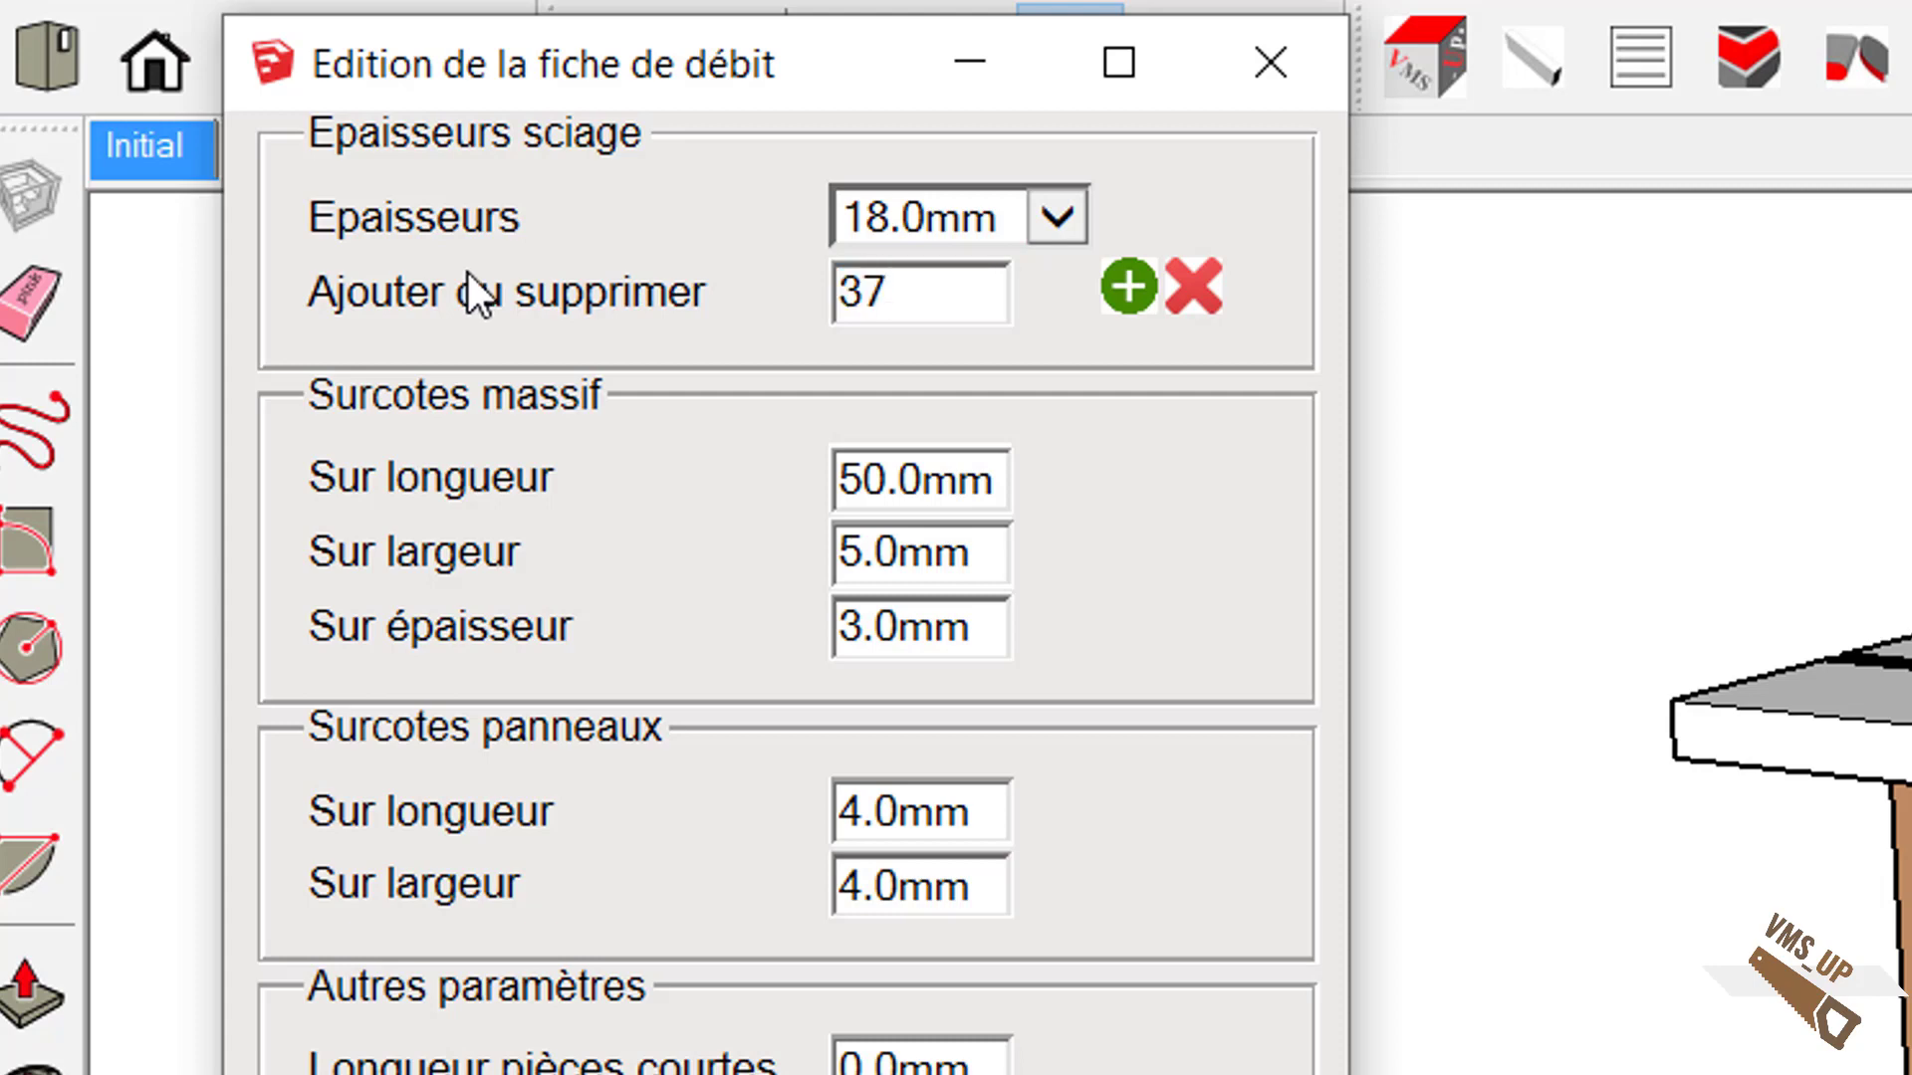
left_click(1129, 291)
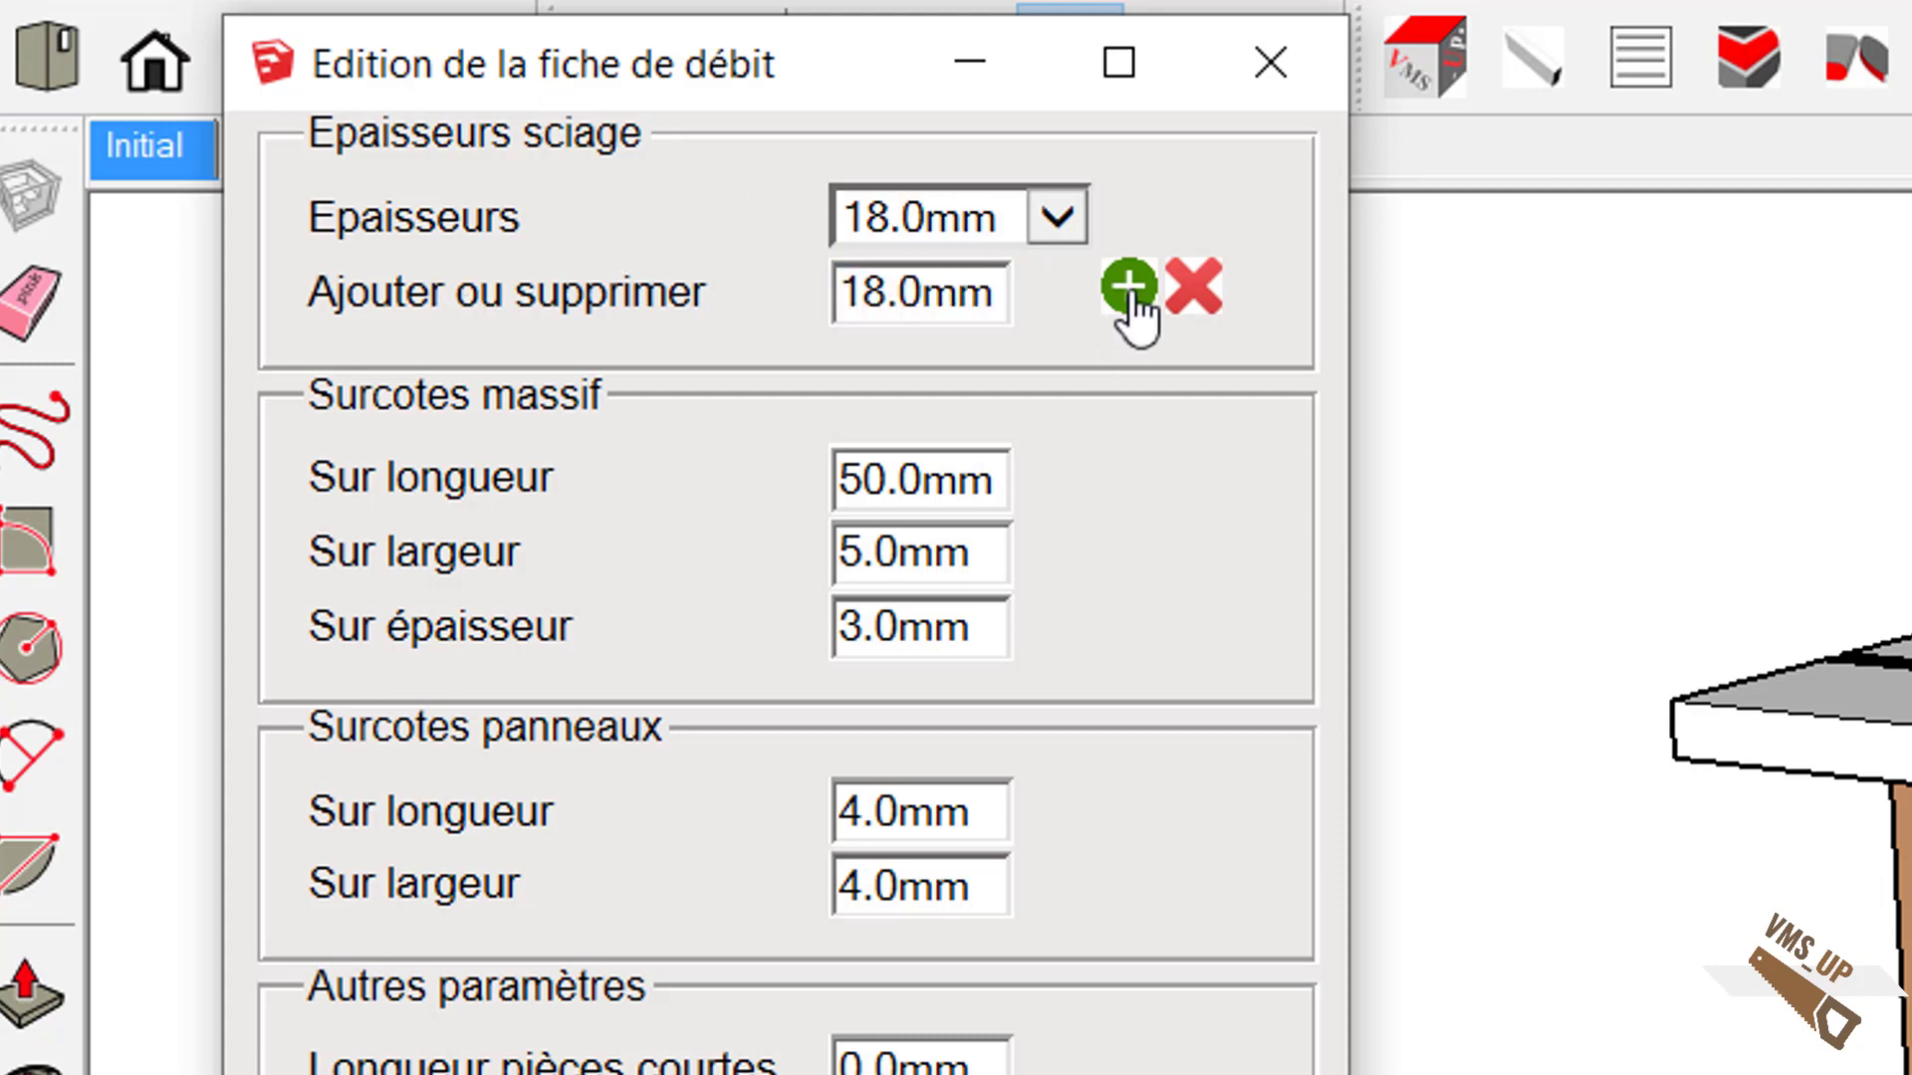
Step: Delete the 37 mm entry from the sawing thicknesses
left_click(1058, 216)
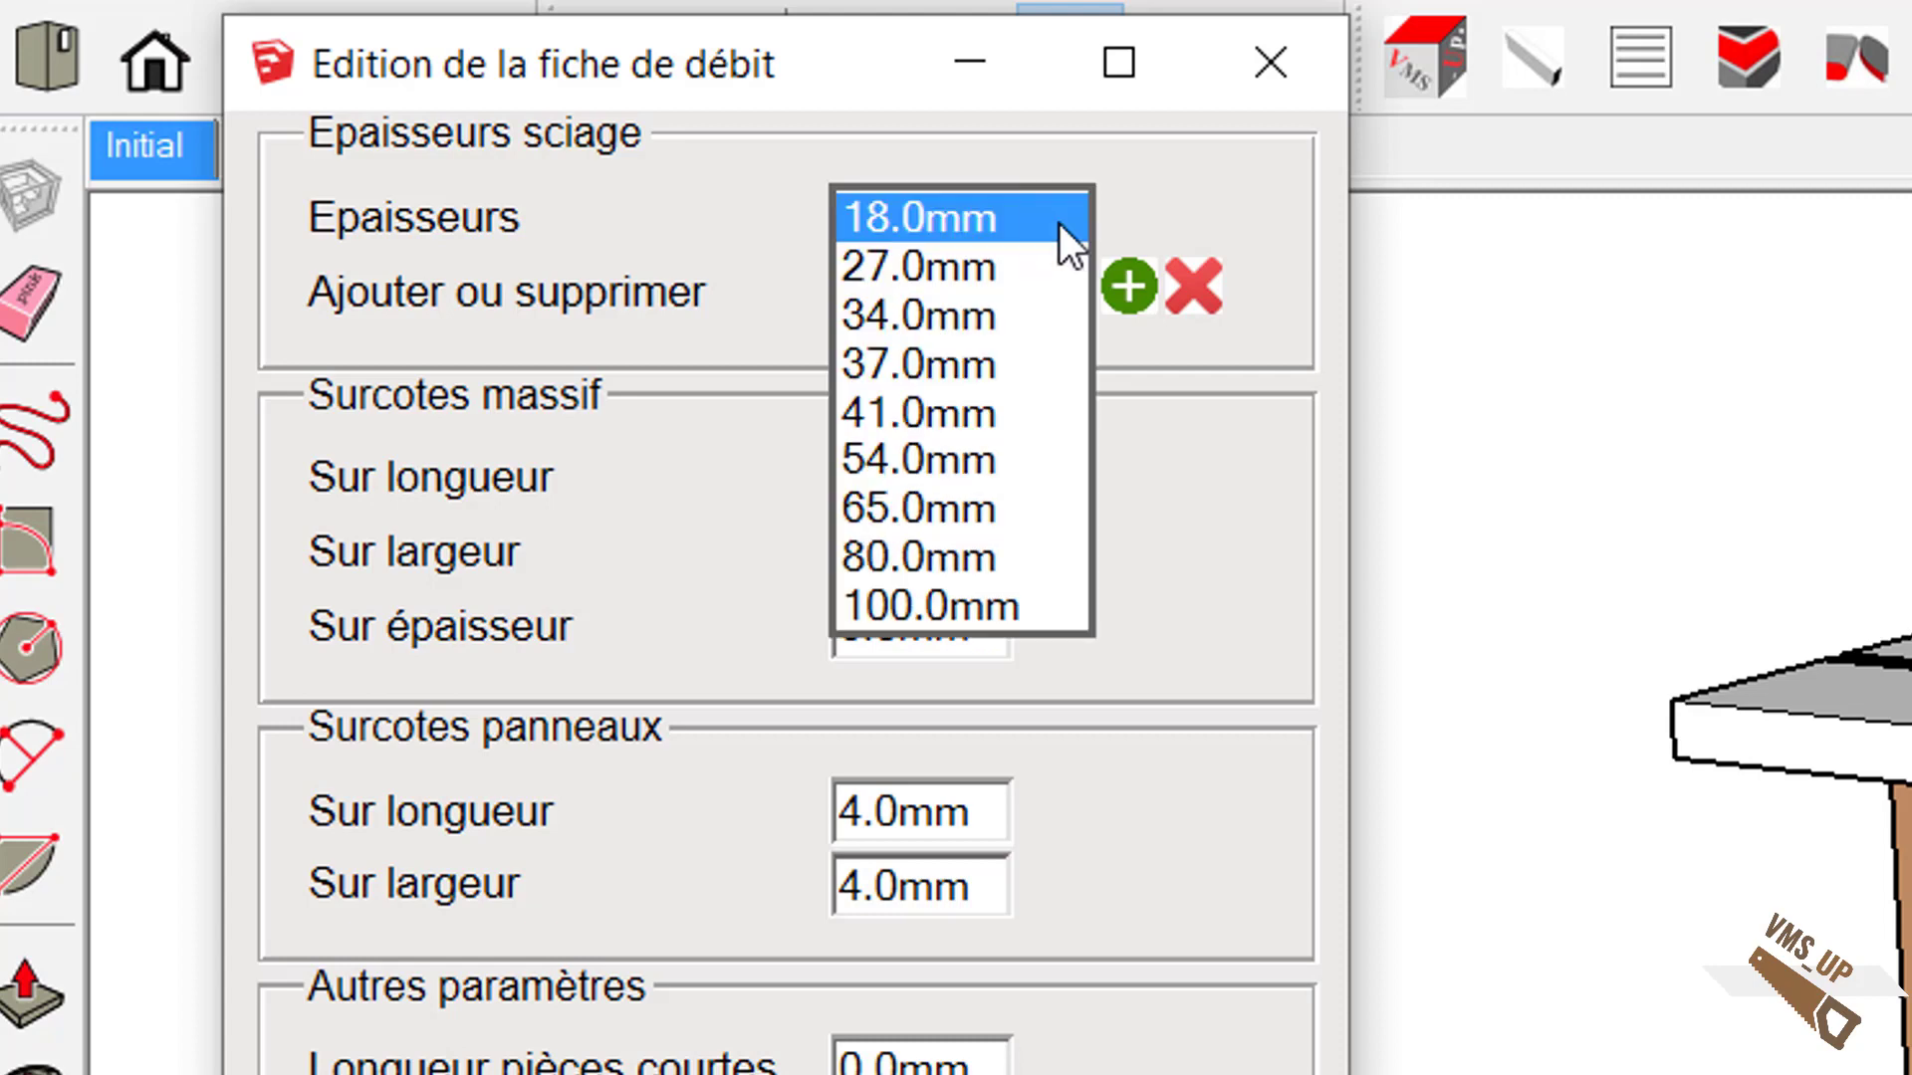
left_click(1024, 364)
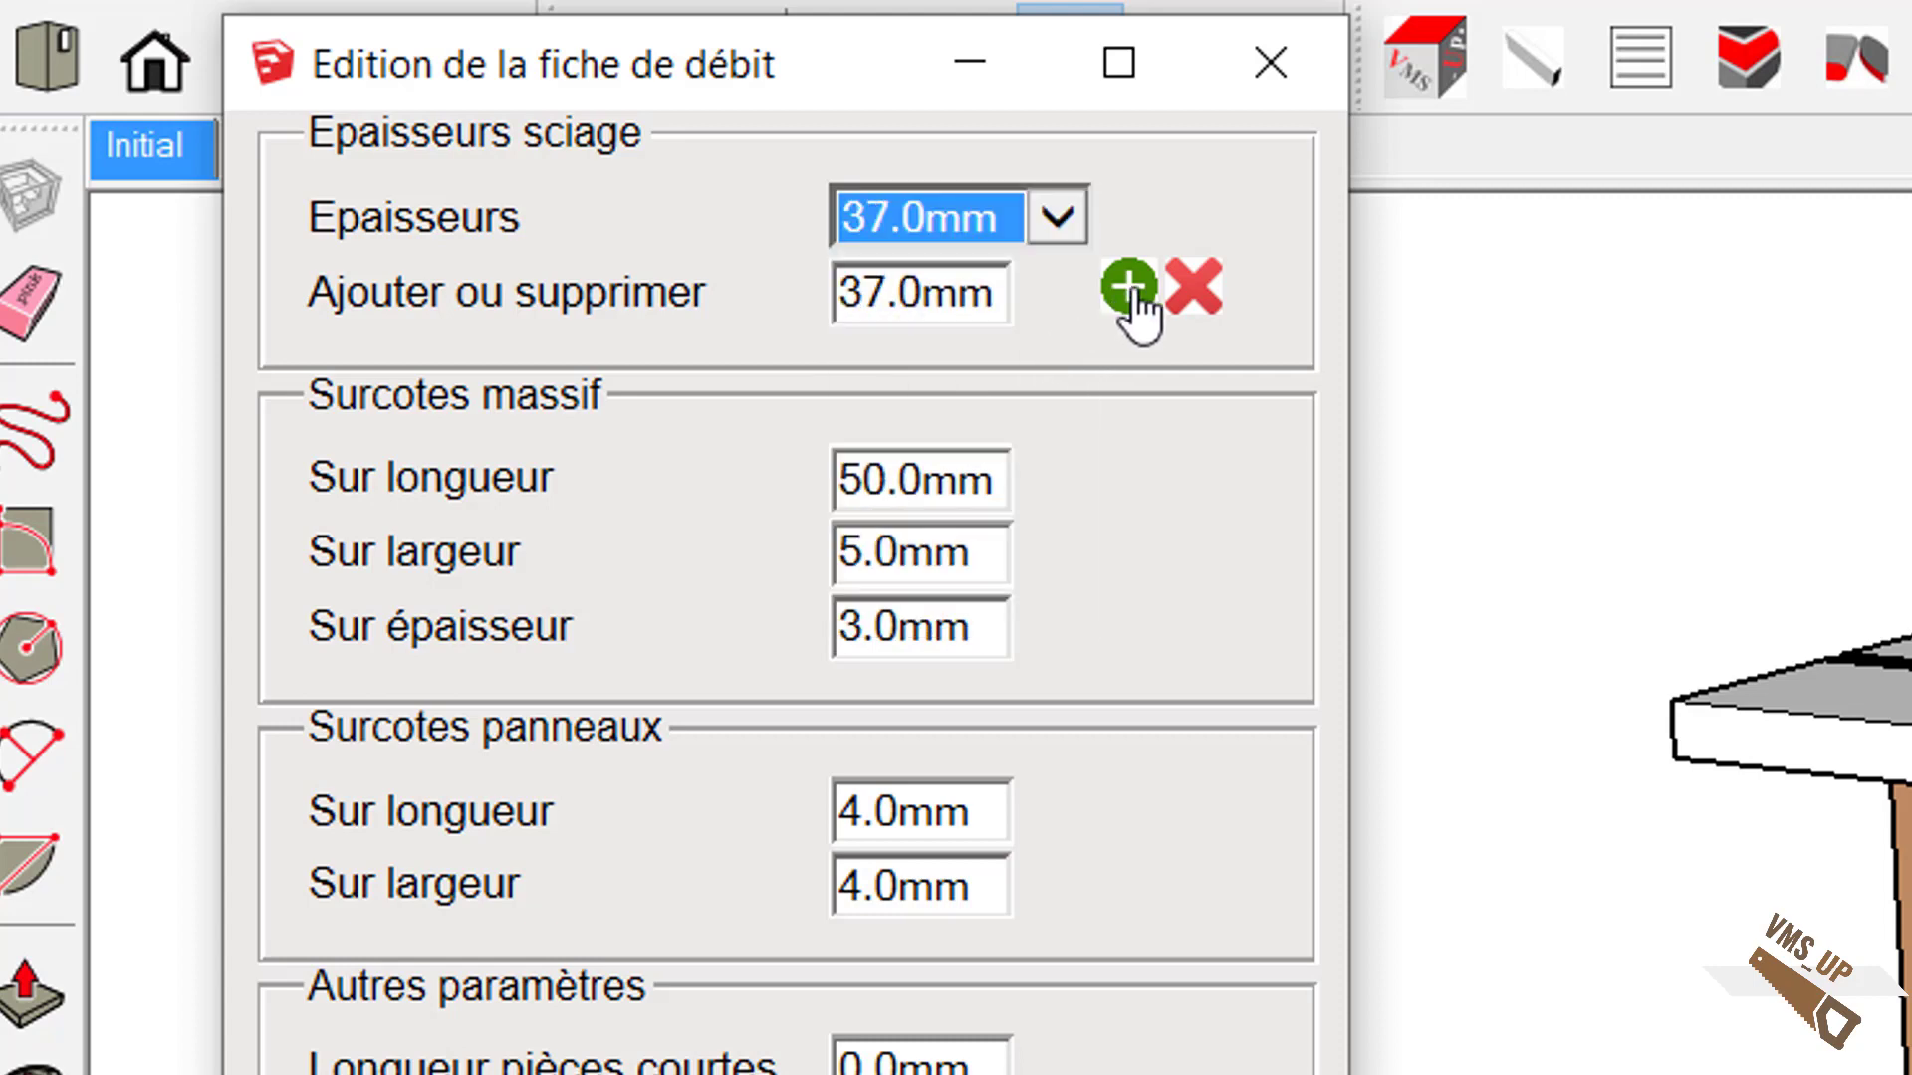
left_click(1195, 289)
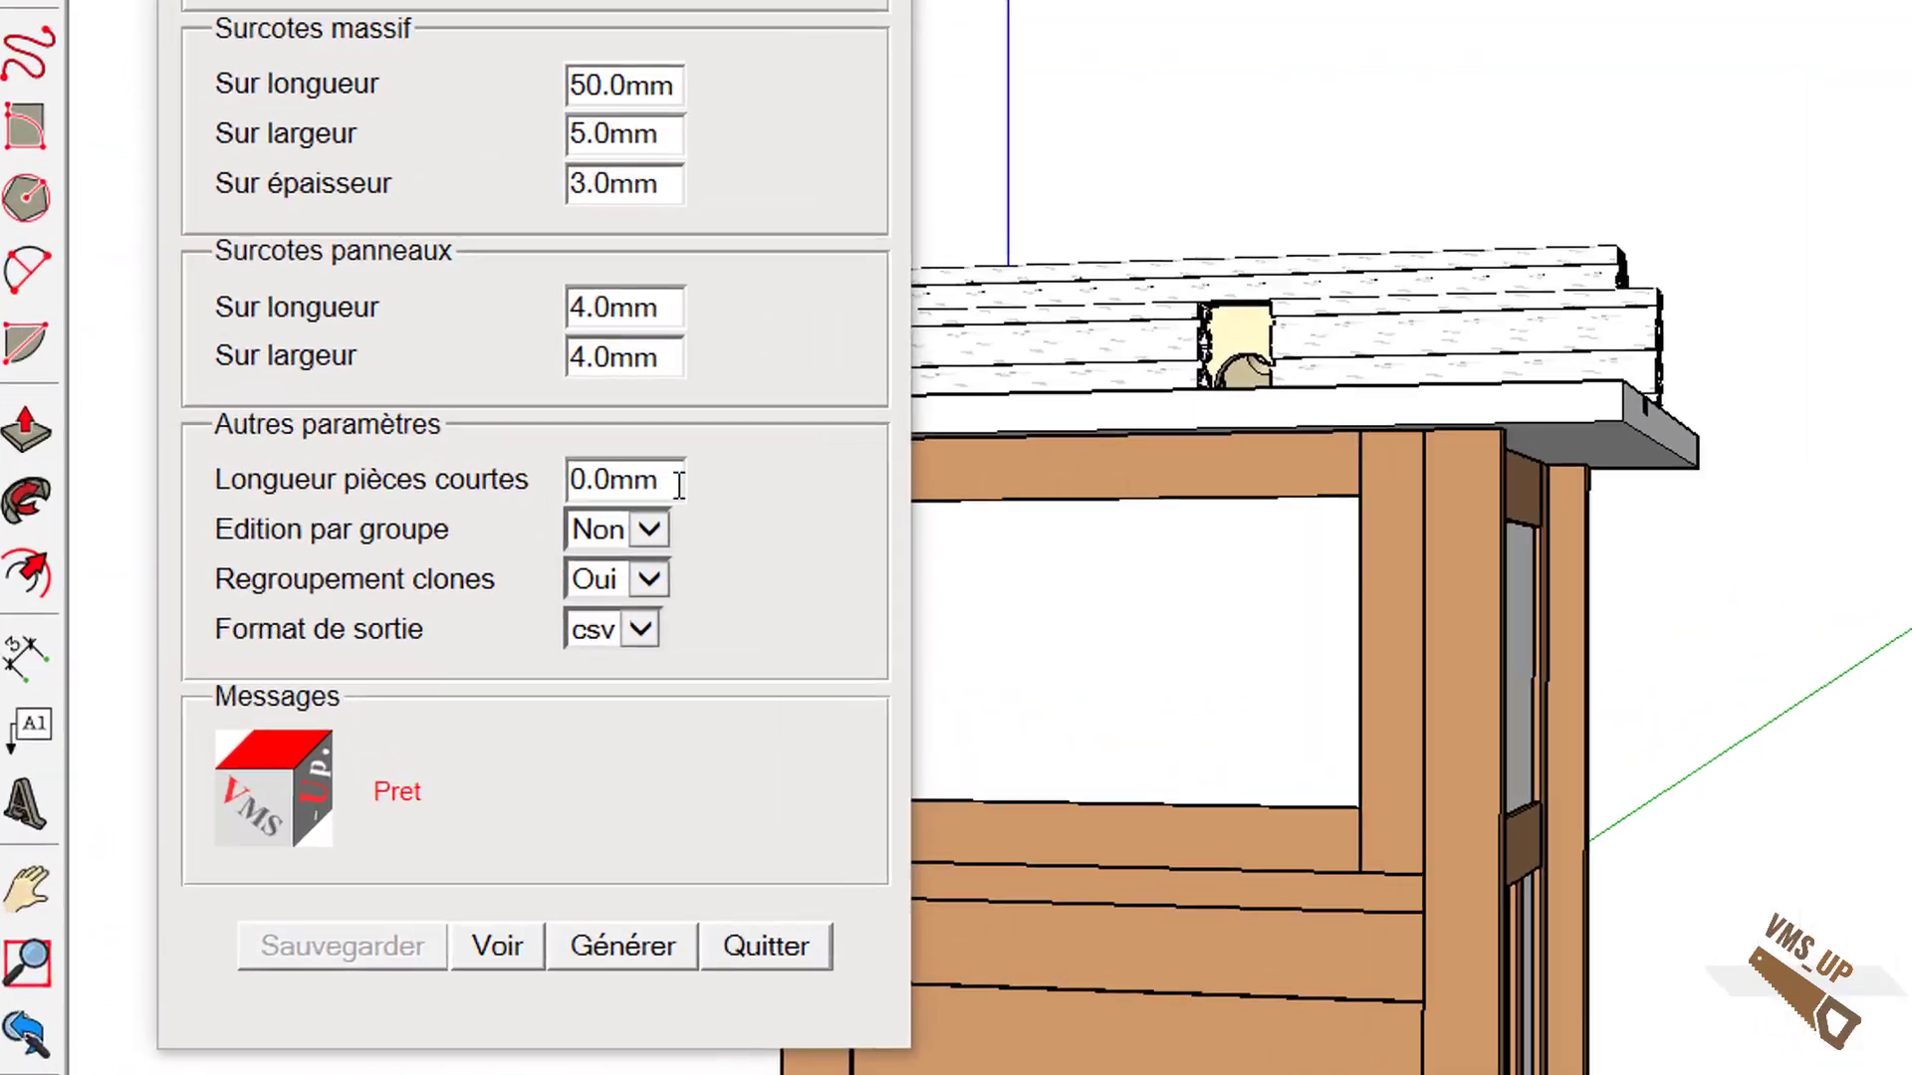
Step: Set the short-piece length (Longueur pièces courtes) to 50 mm
left_click_drag(677, 484, 574, 482)
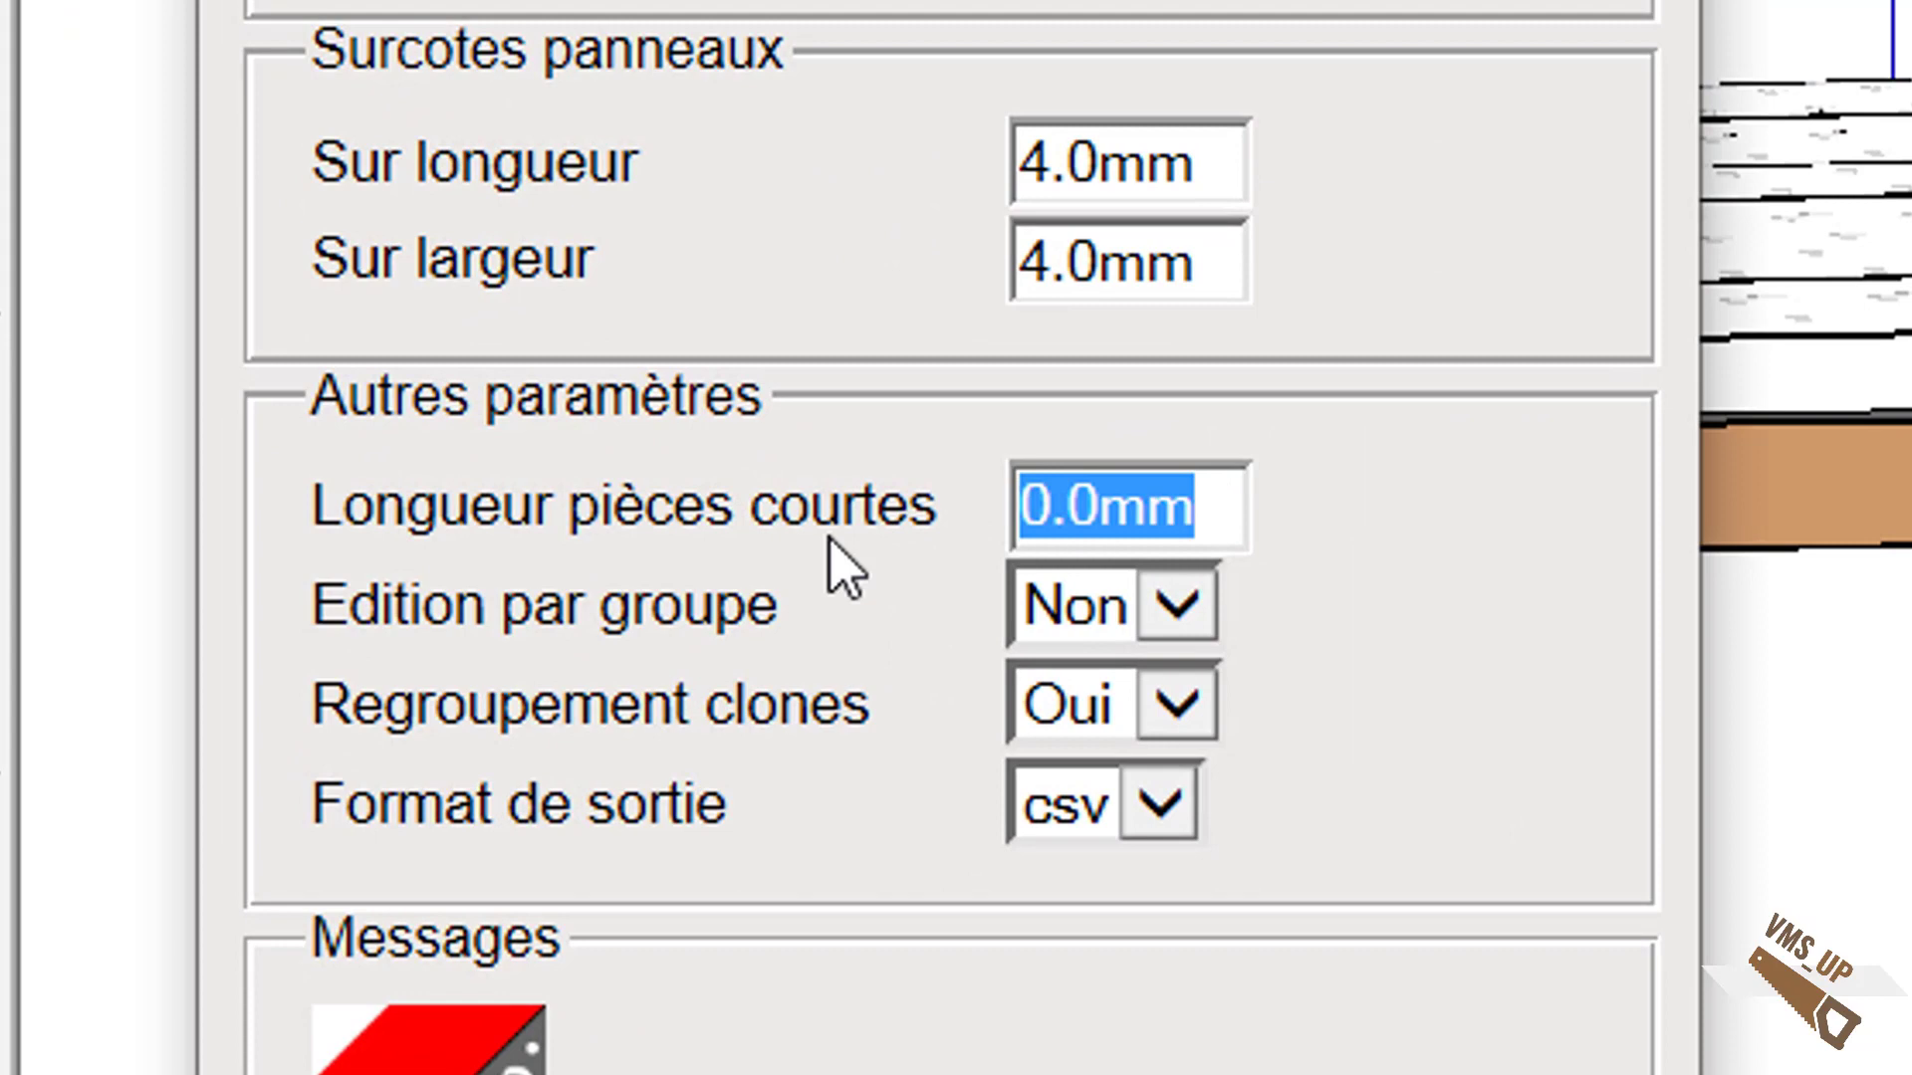
type("50")
key("Tab")
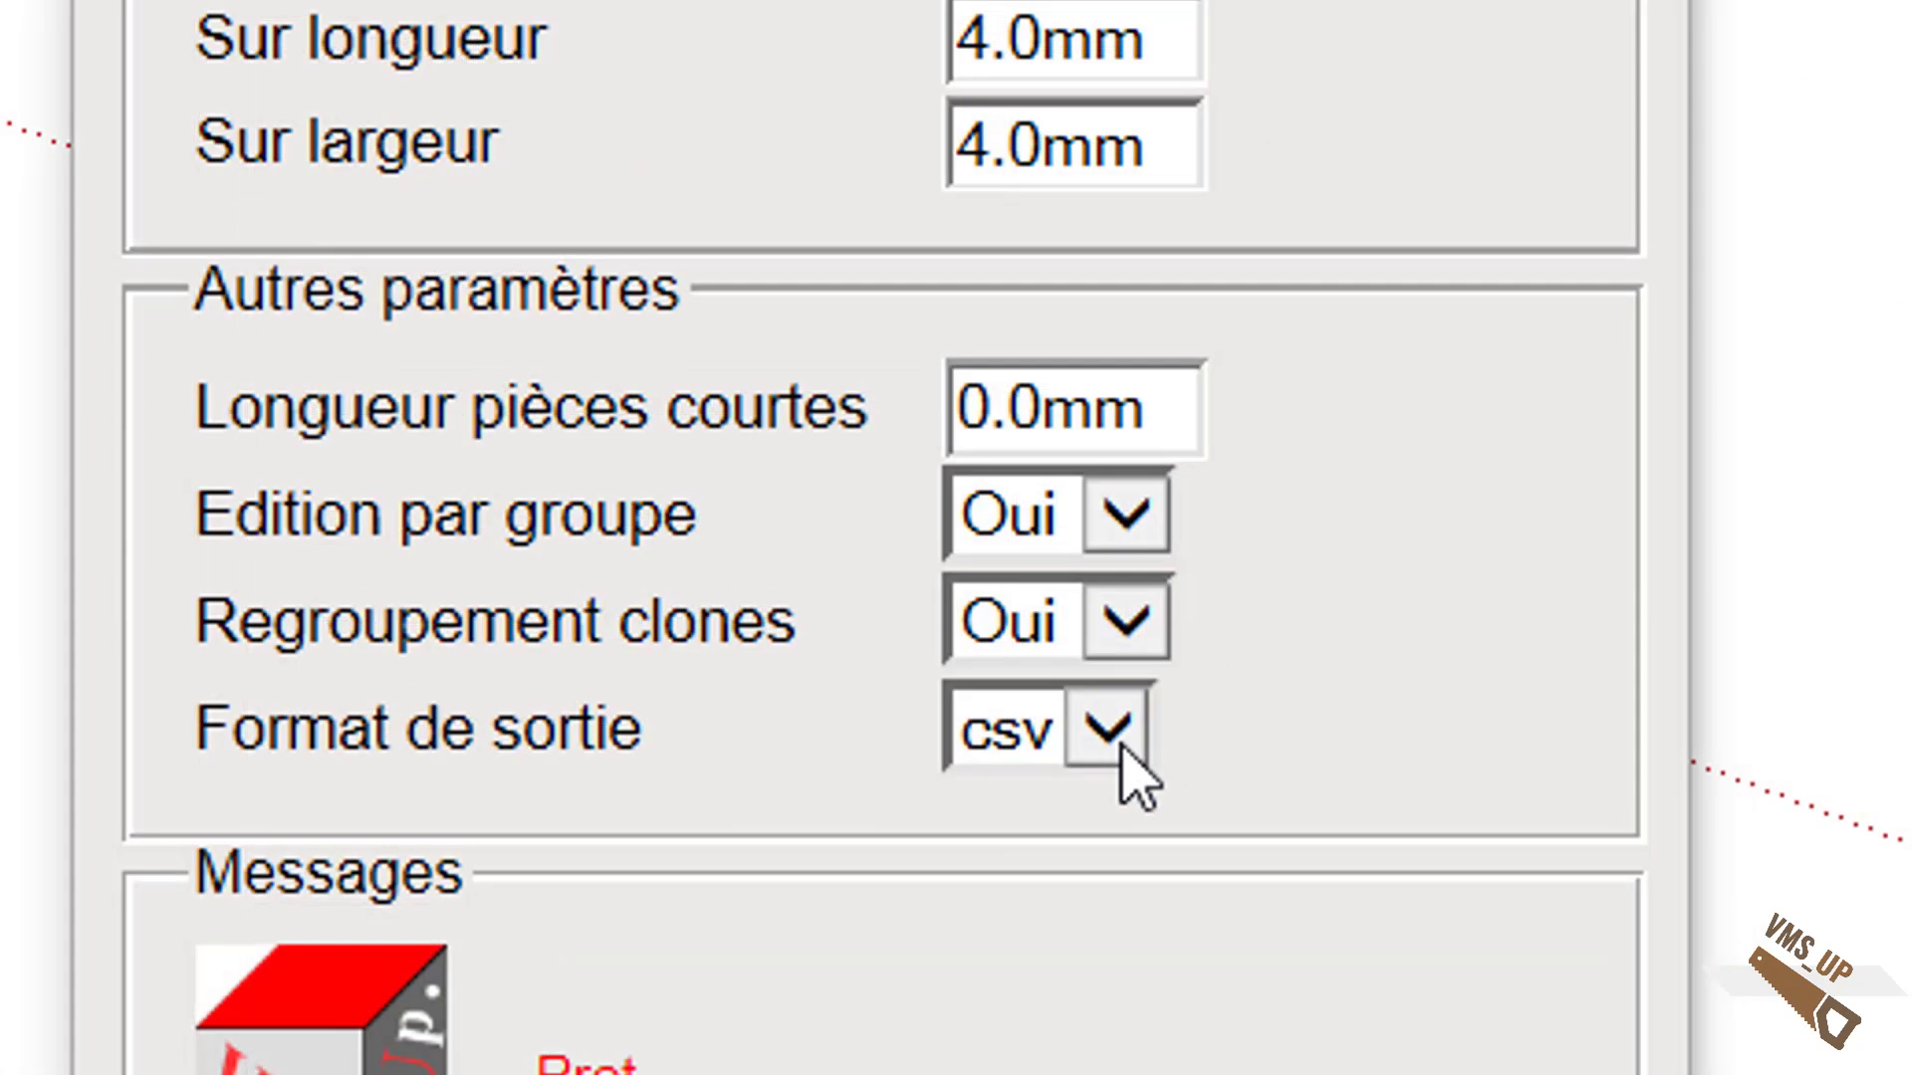
Step: Check the output format choices, keeping csv, and display the clone grouping (Regroupement clones) options
left_click(1175, 822)
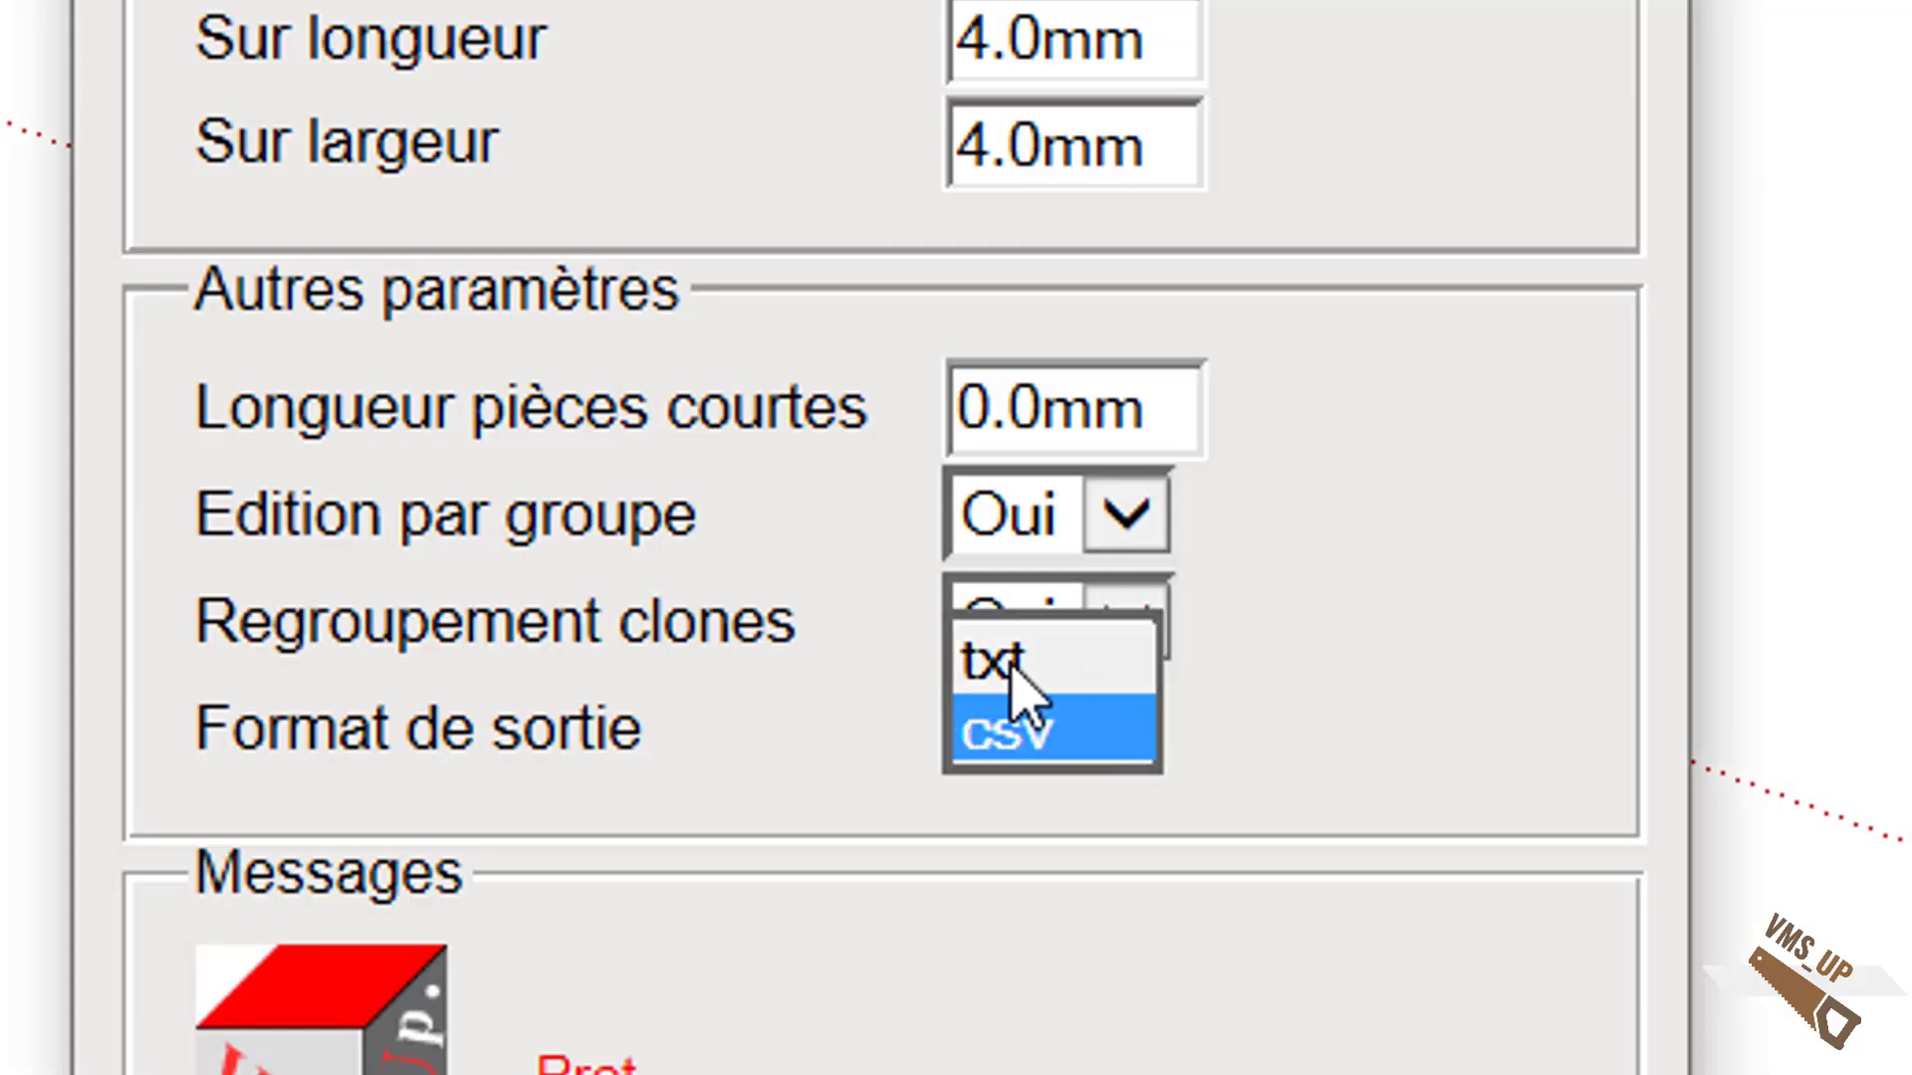
left_click(1053, 755)
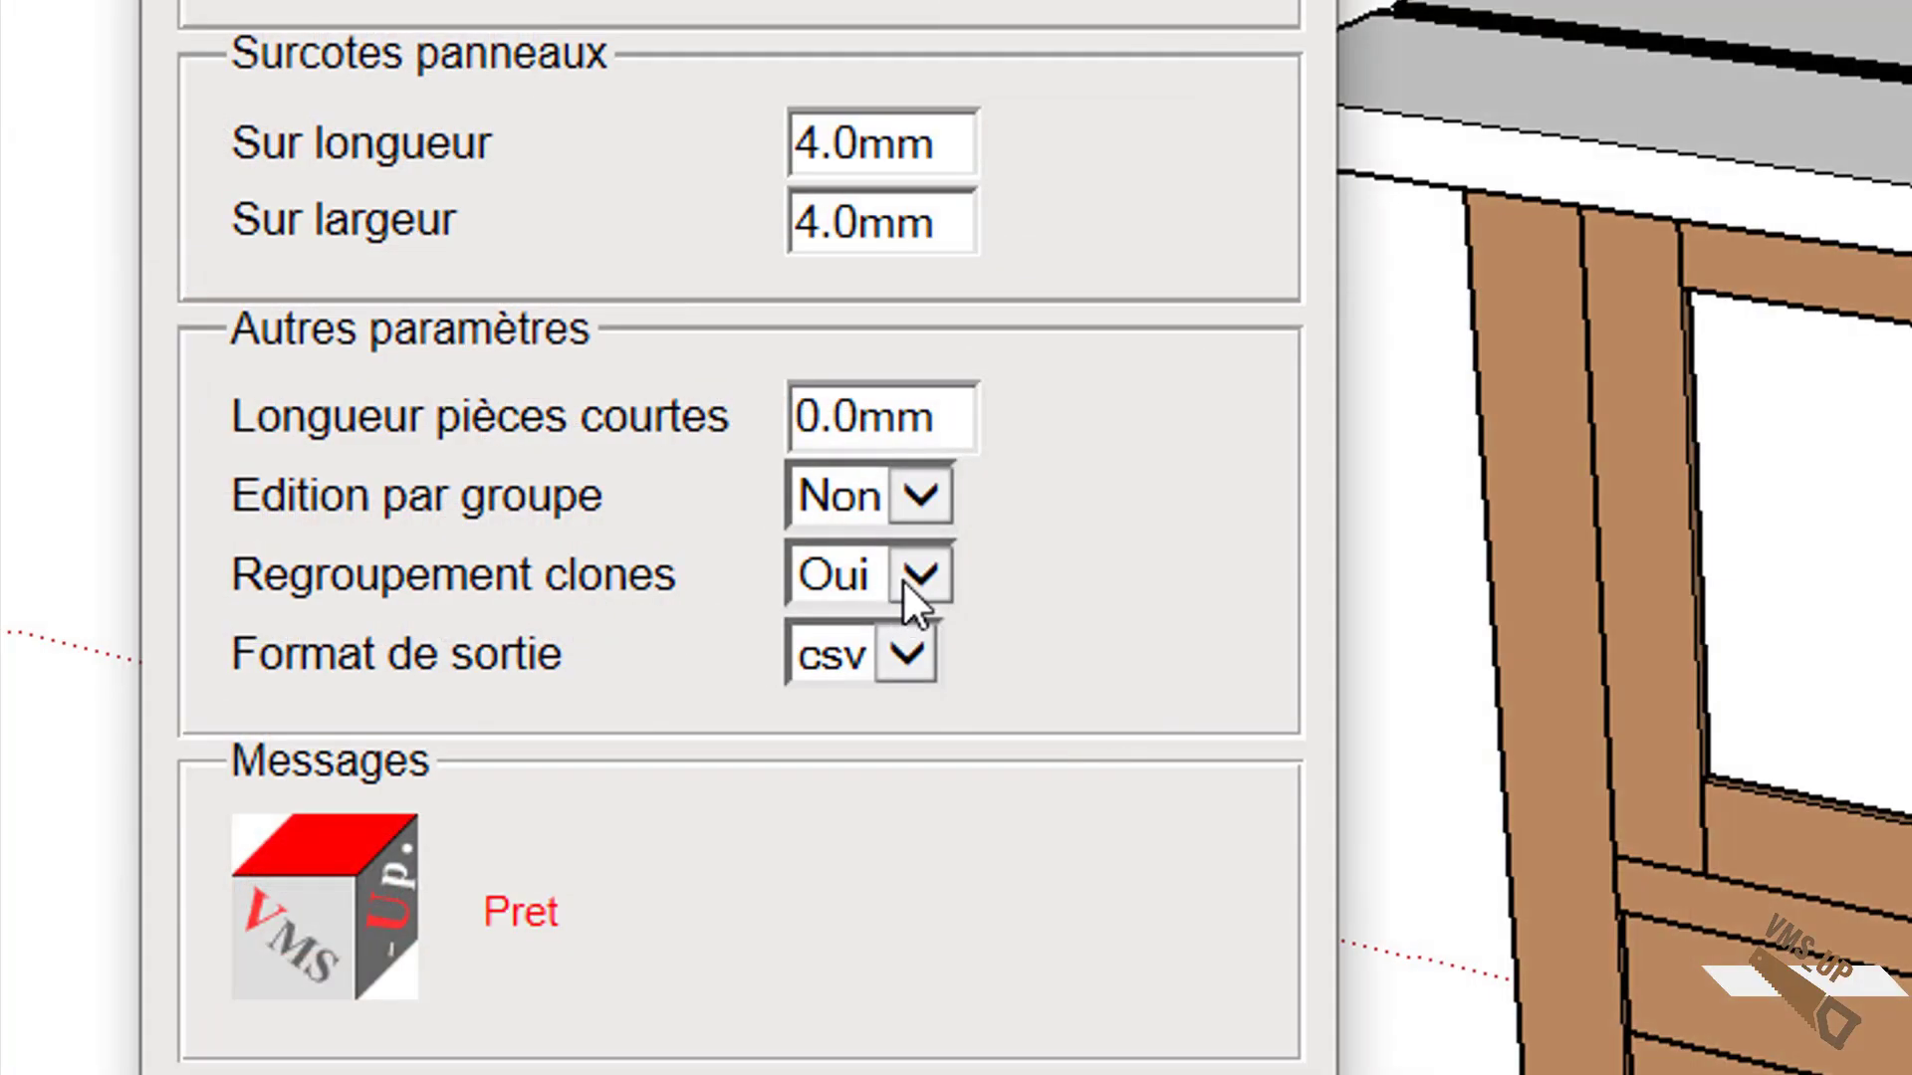
left_click(904, 576)
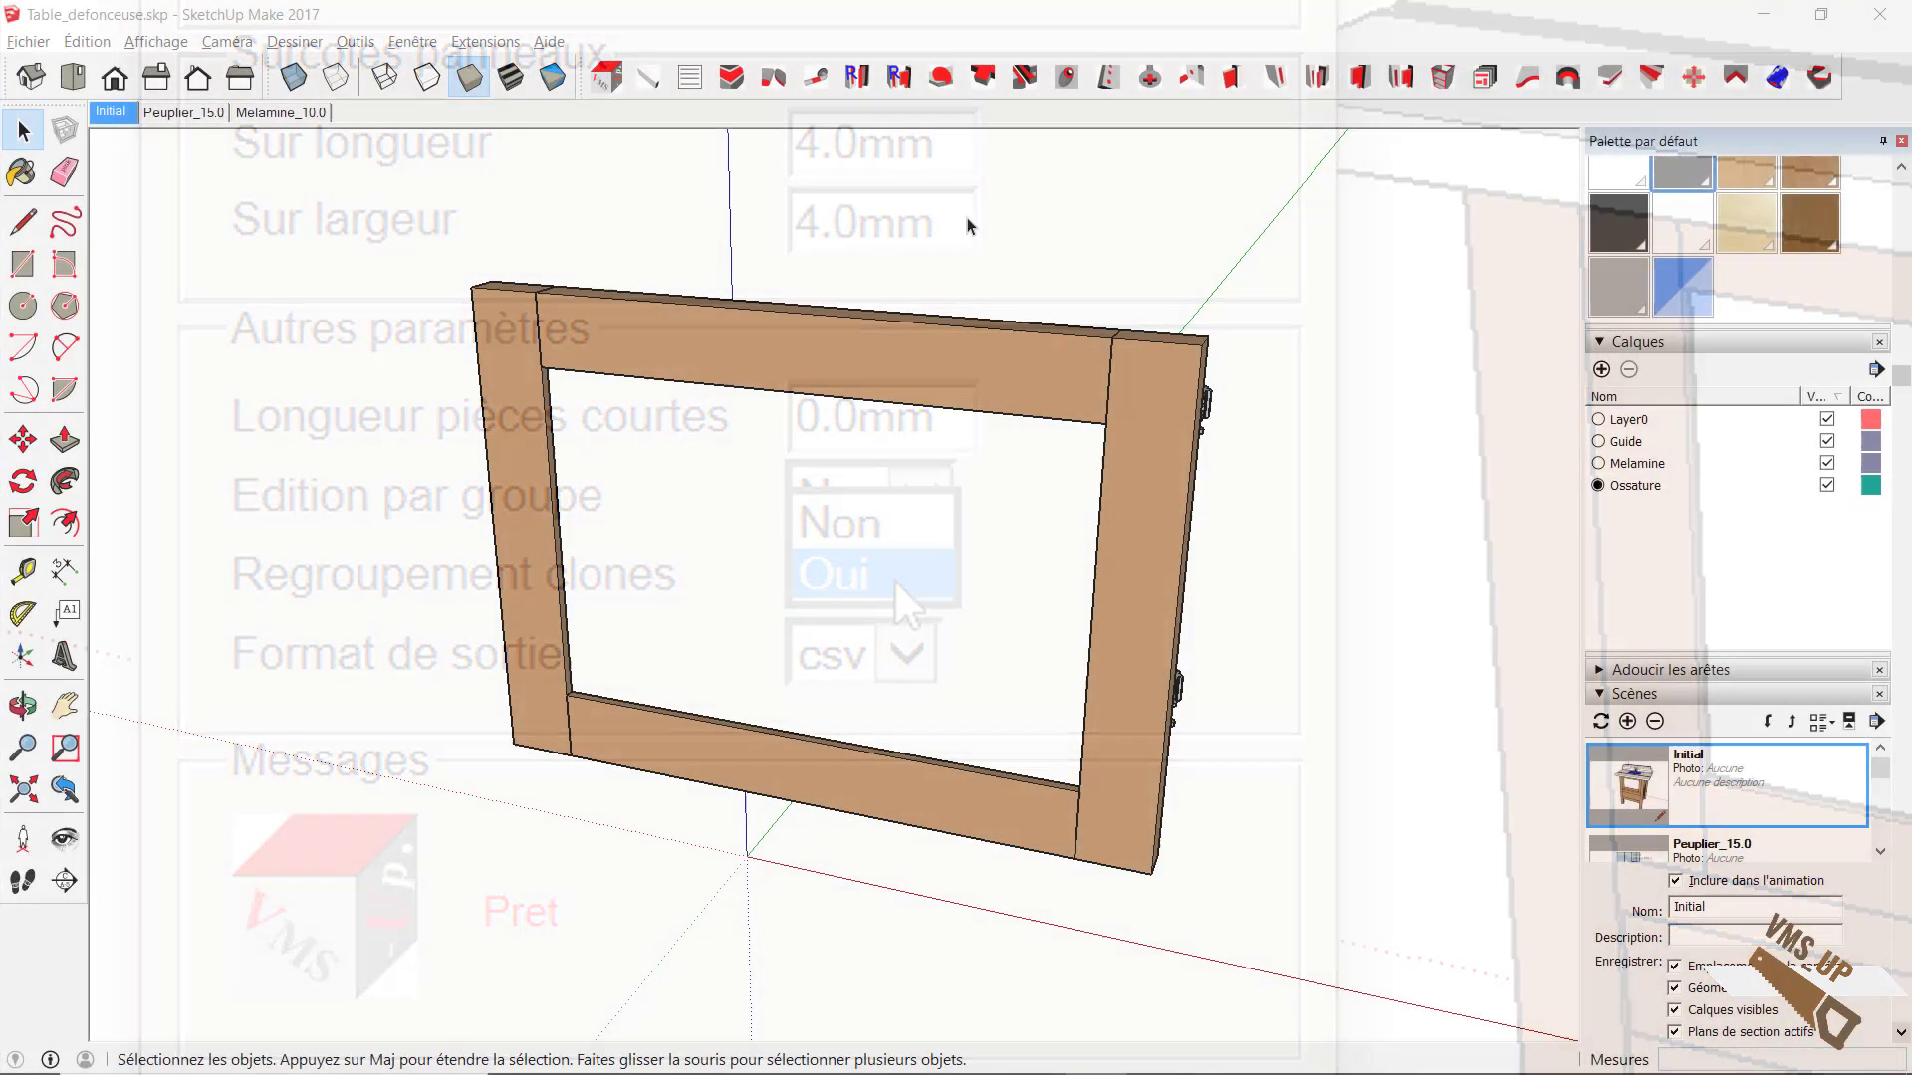
Step: Inside the door frame group, examine the definition names of the bottom rail and both stiles, including the hinge side
double_click(936, 793)
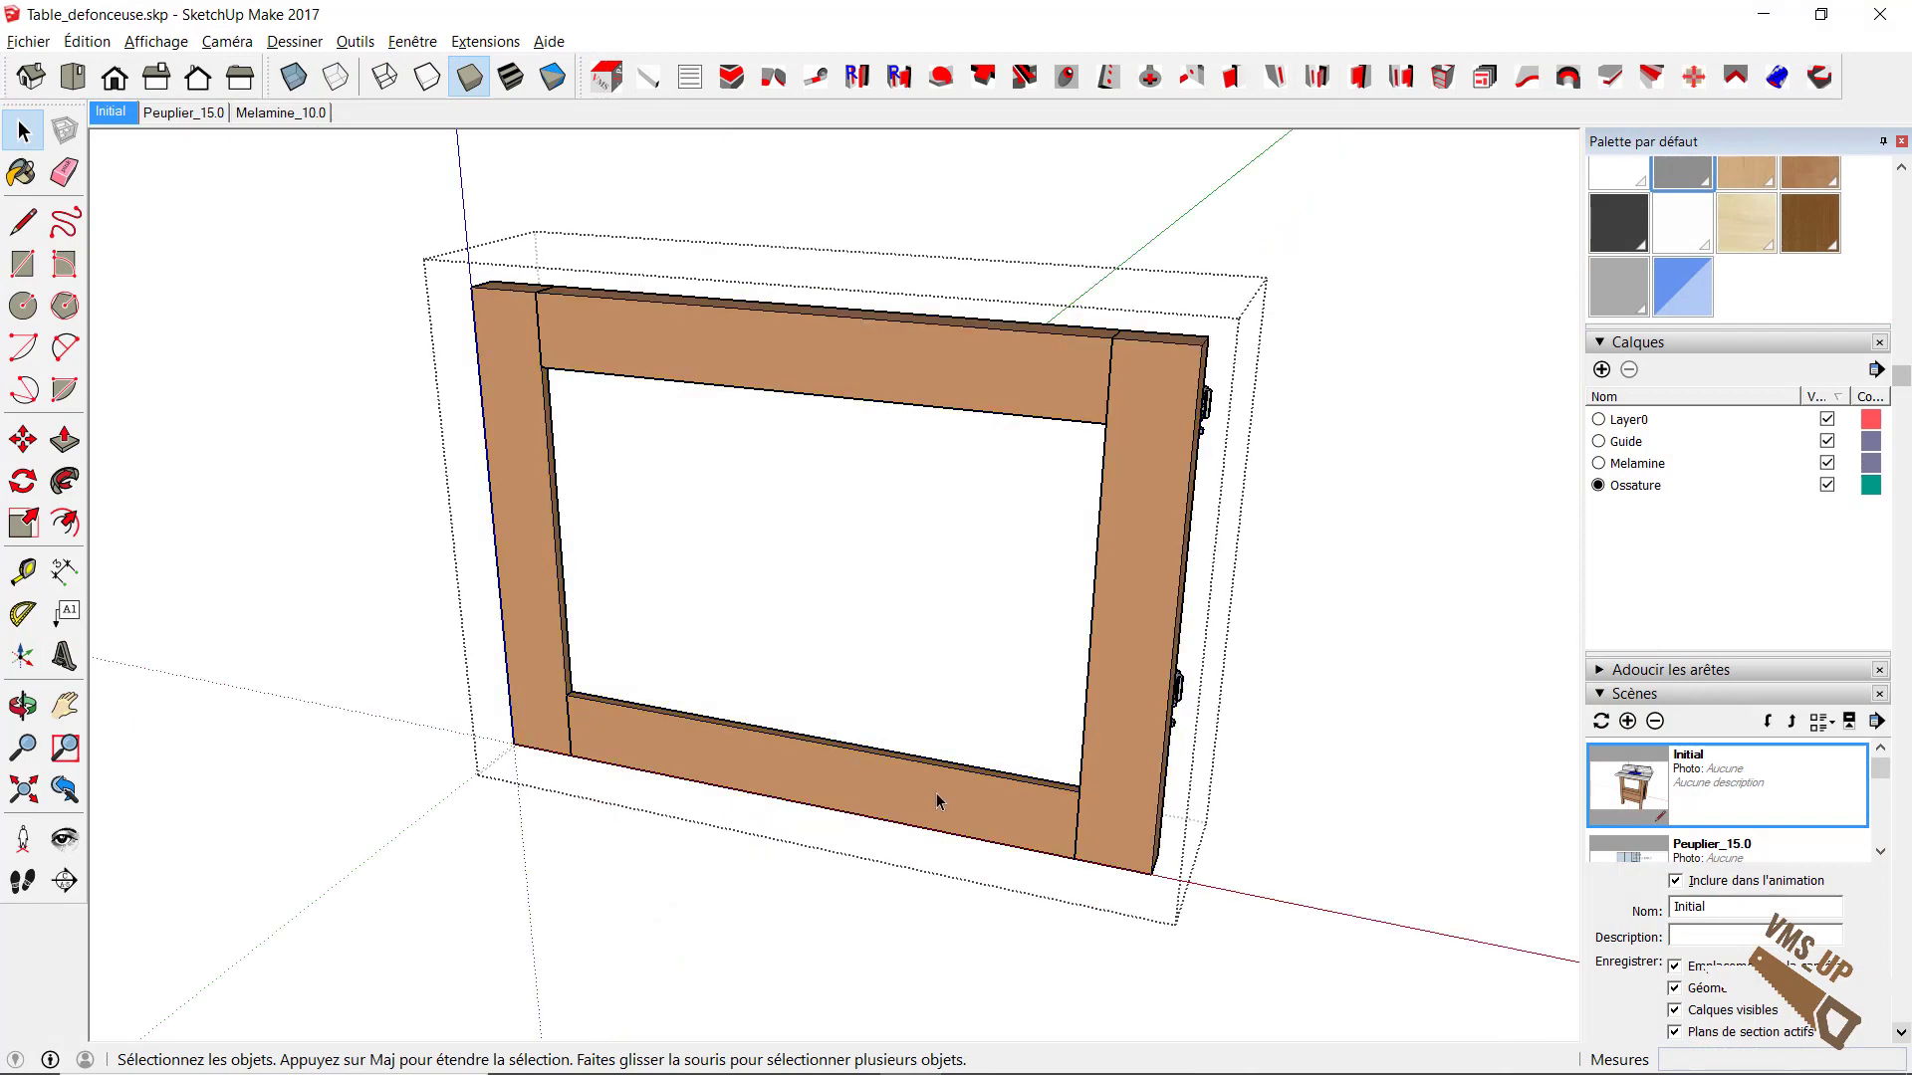
left_click(936, 793)
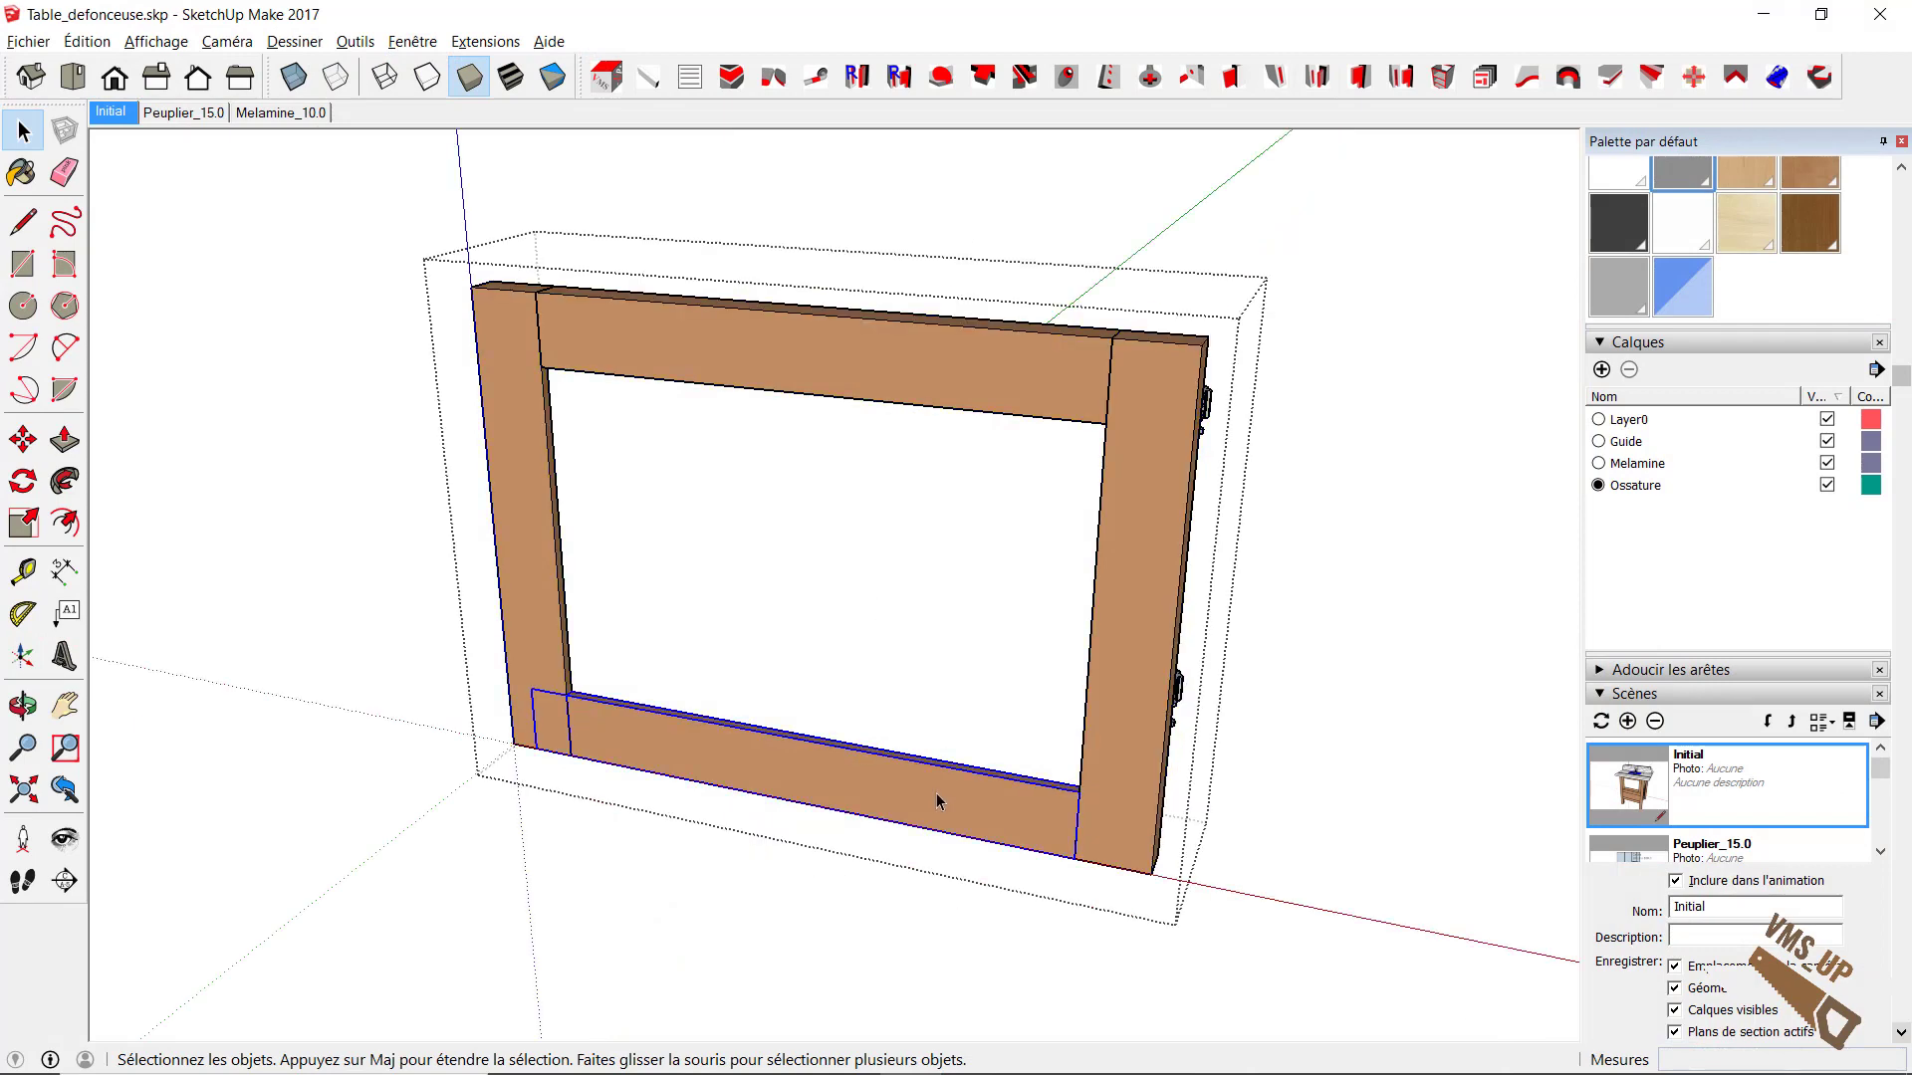
scroll(1649, 451, "up", 5)
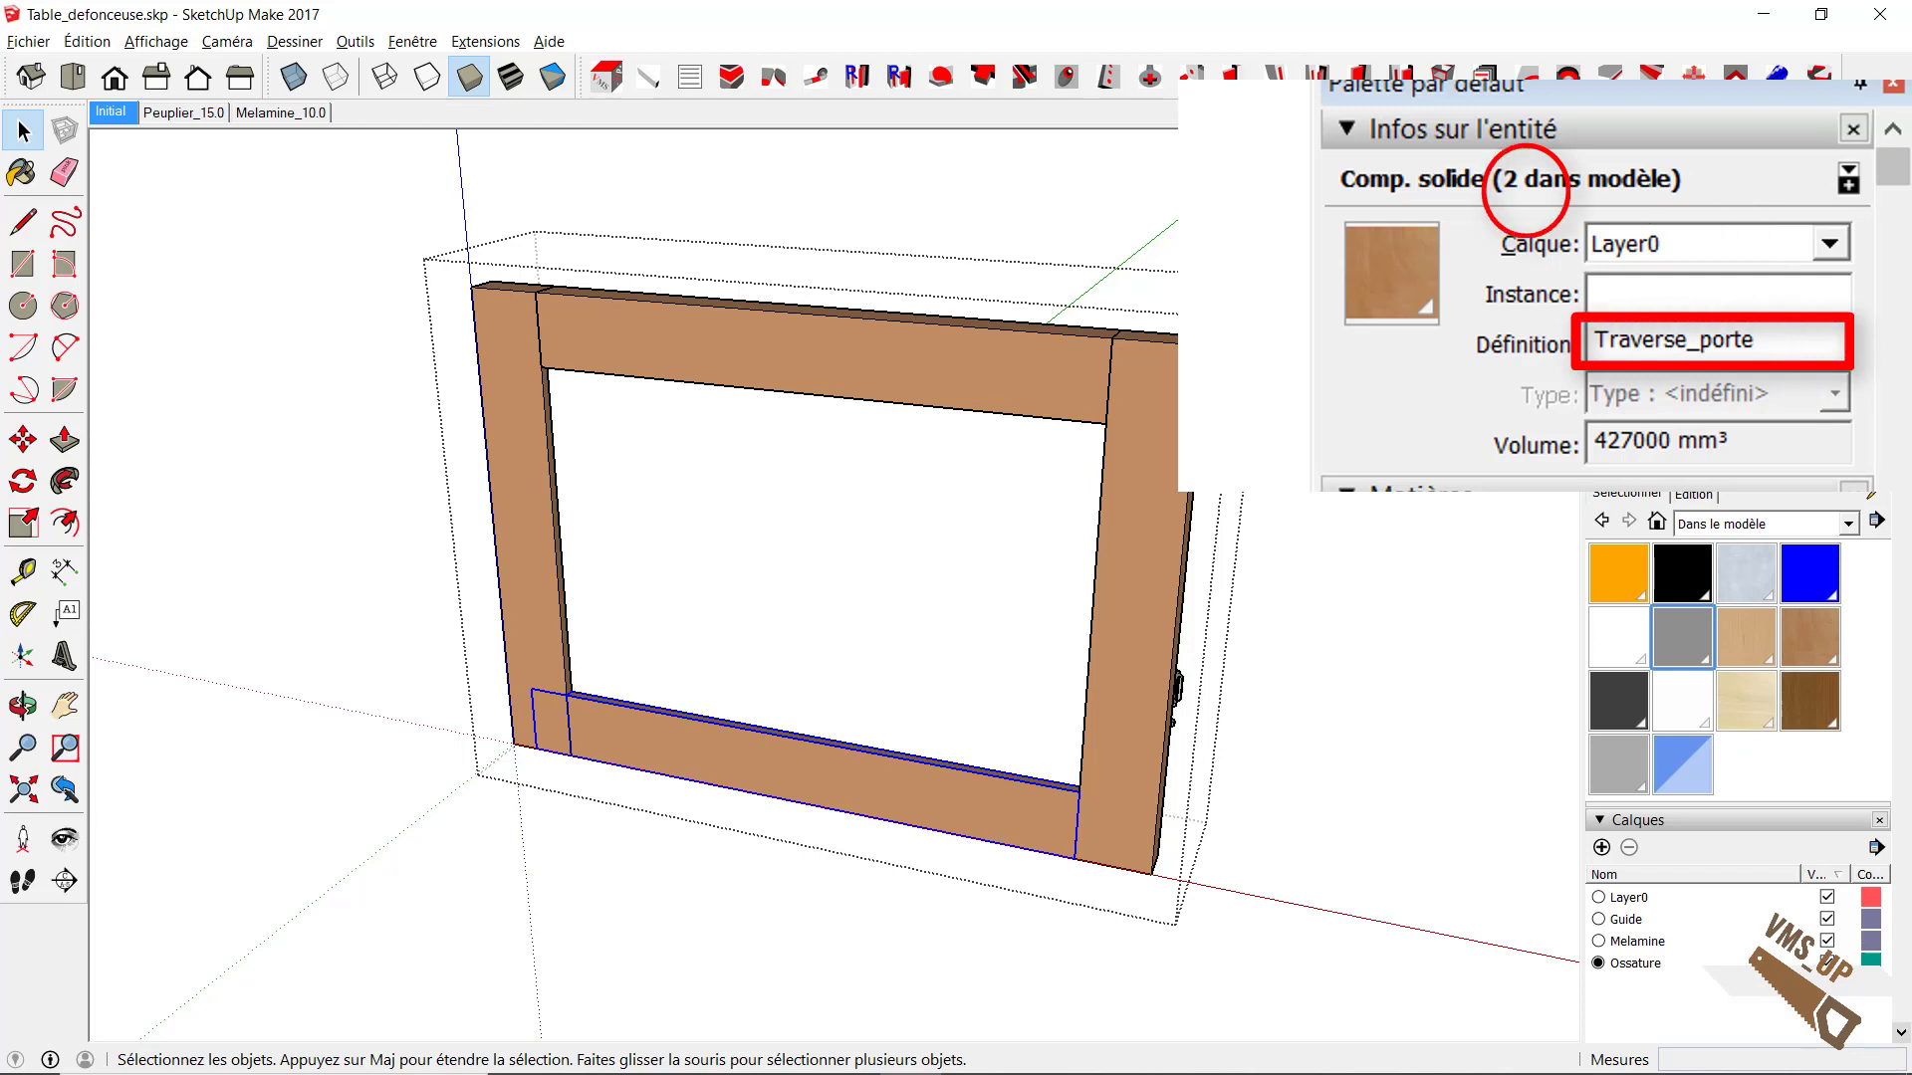
left_click(541, 554)
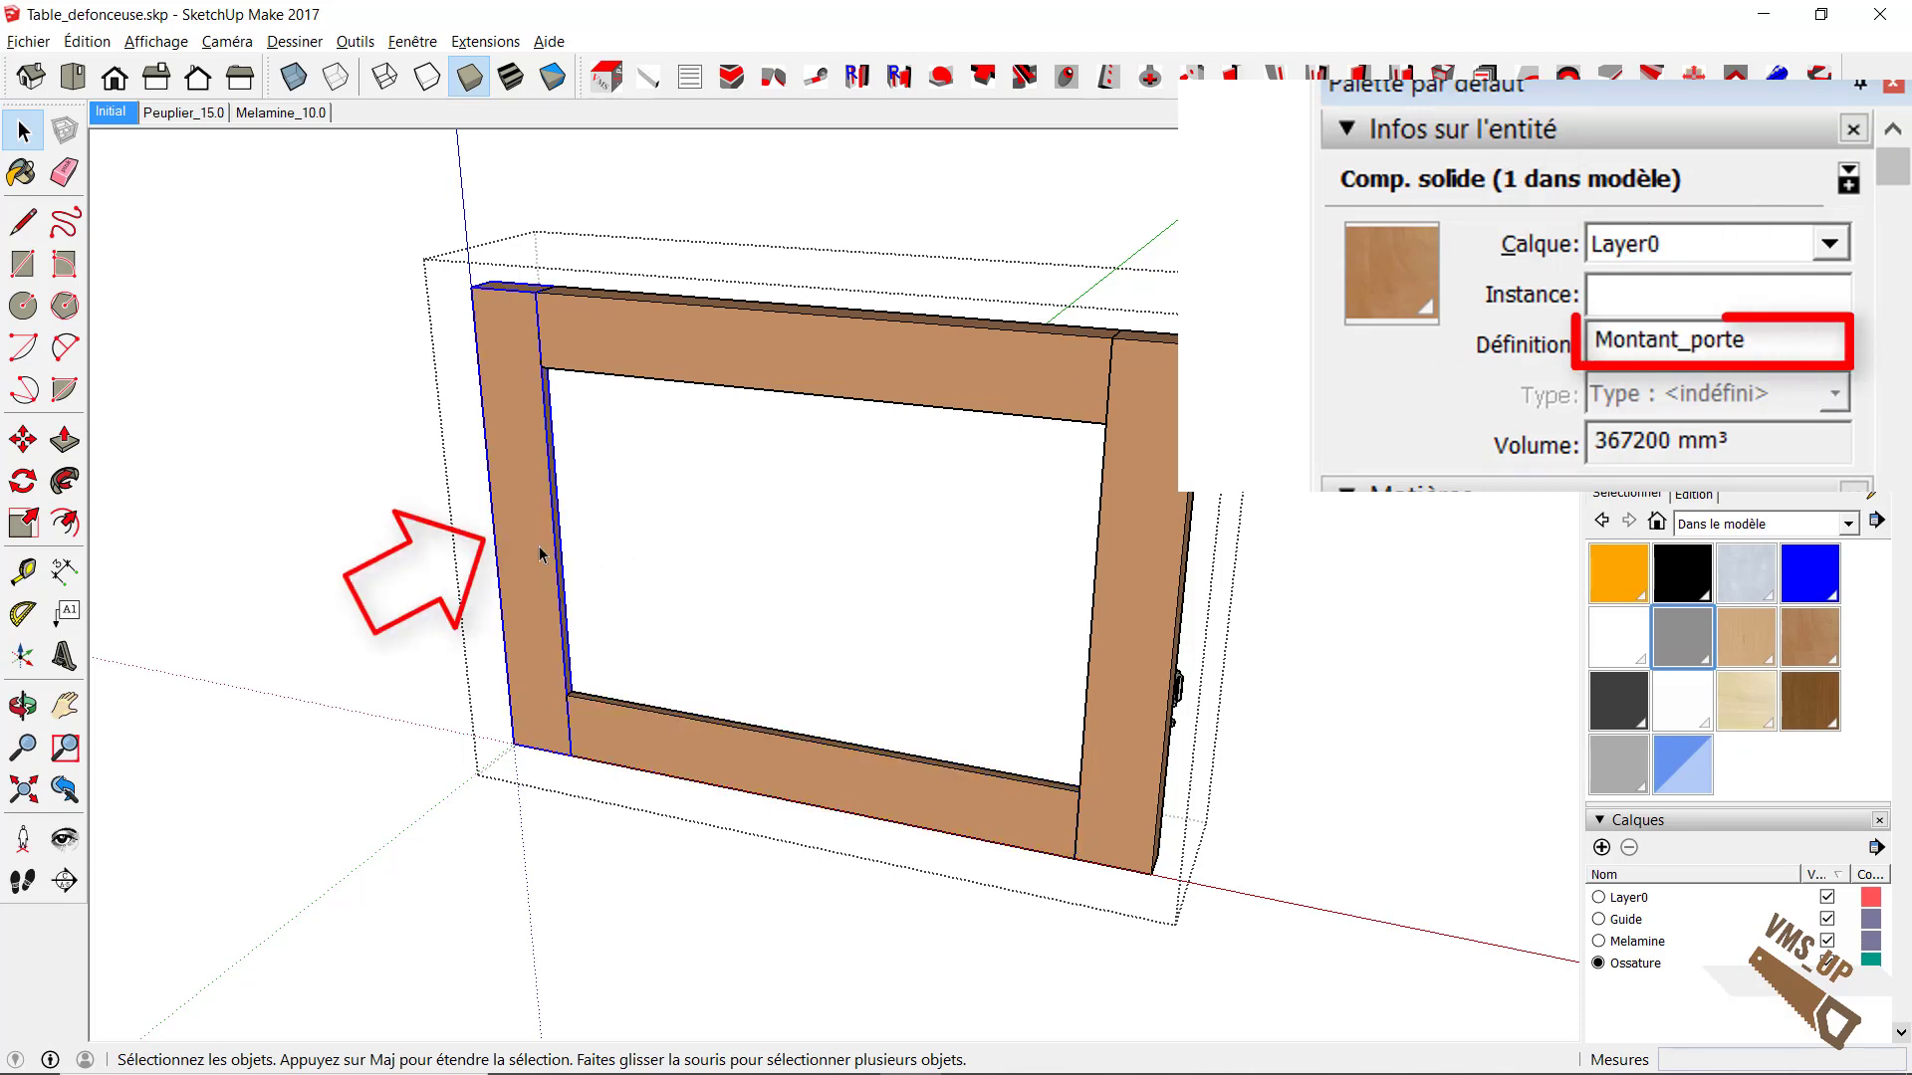
left_click(1169, 563)
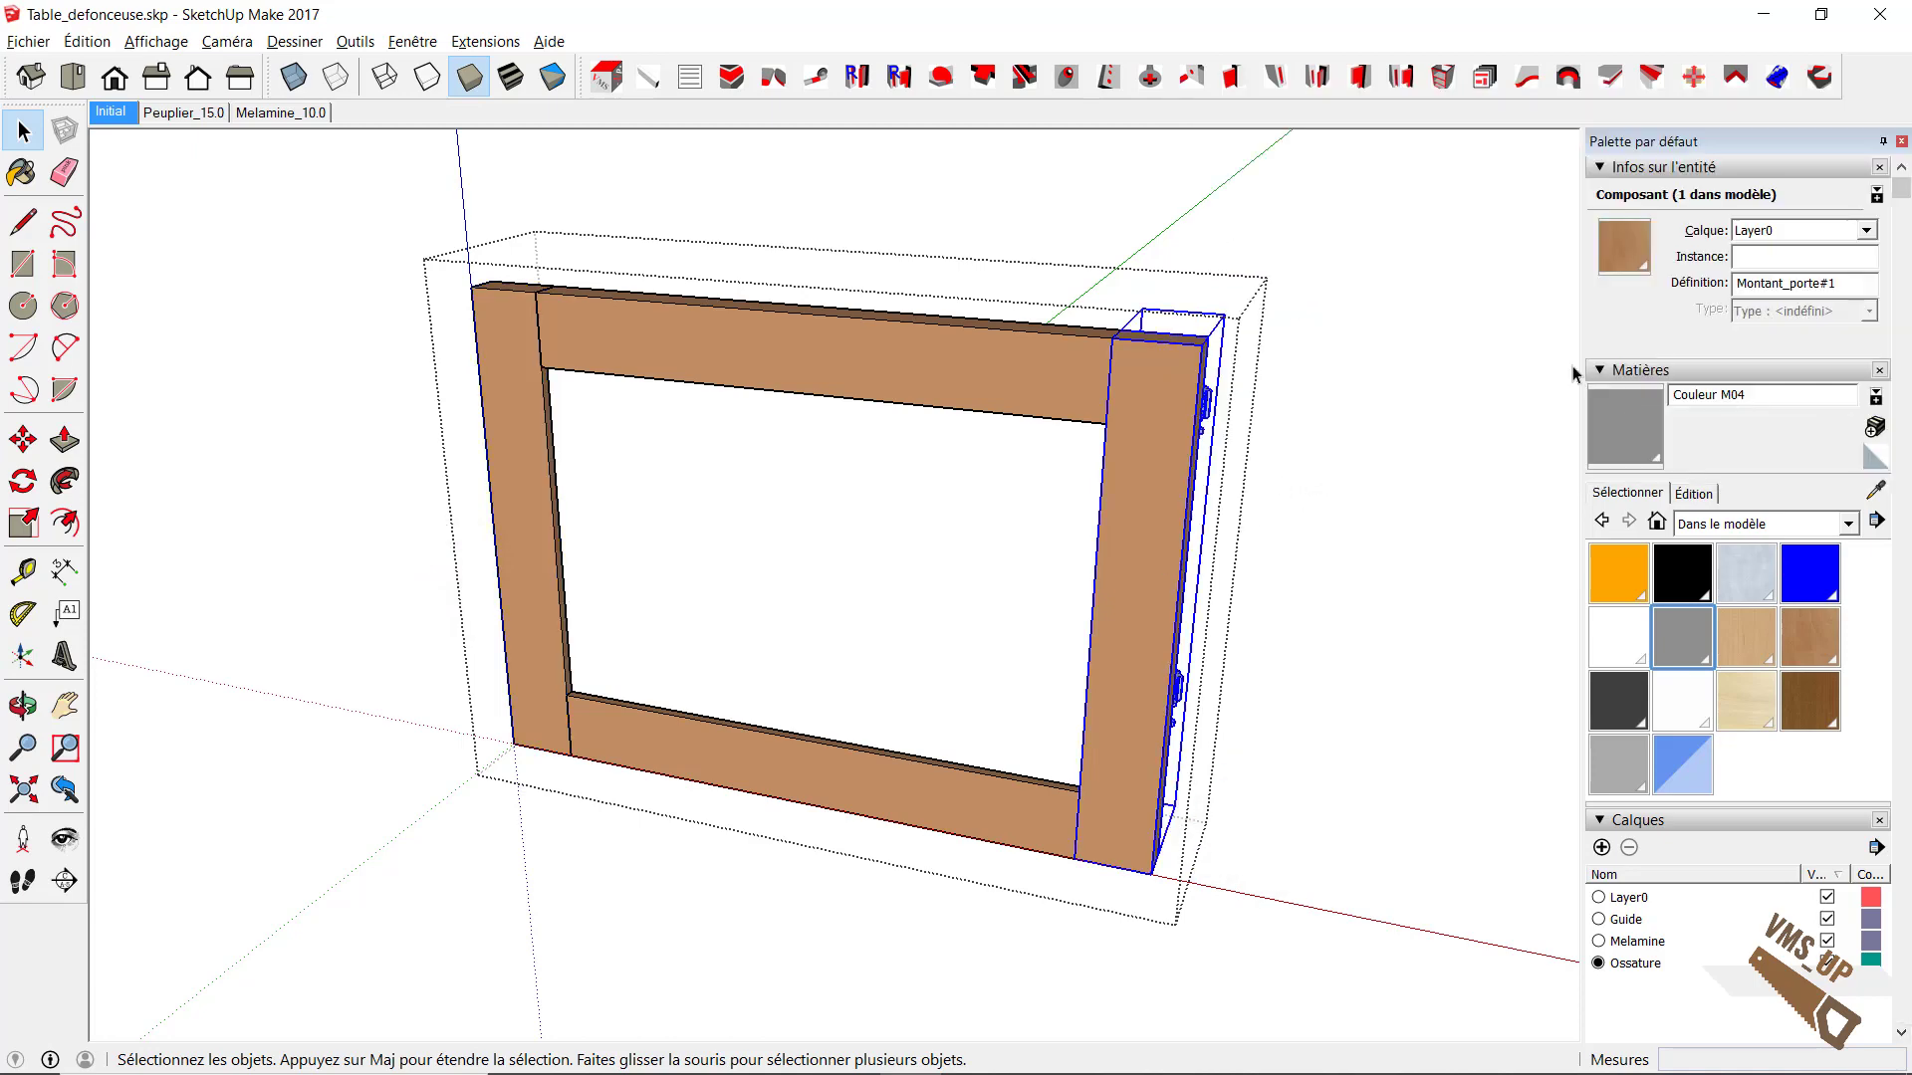
middle_click_drag(1426, 435, 213, 461)
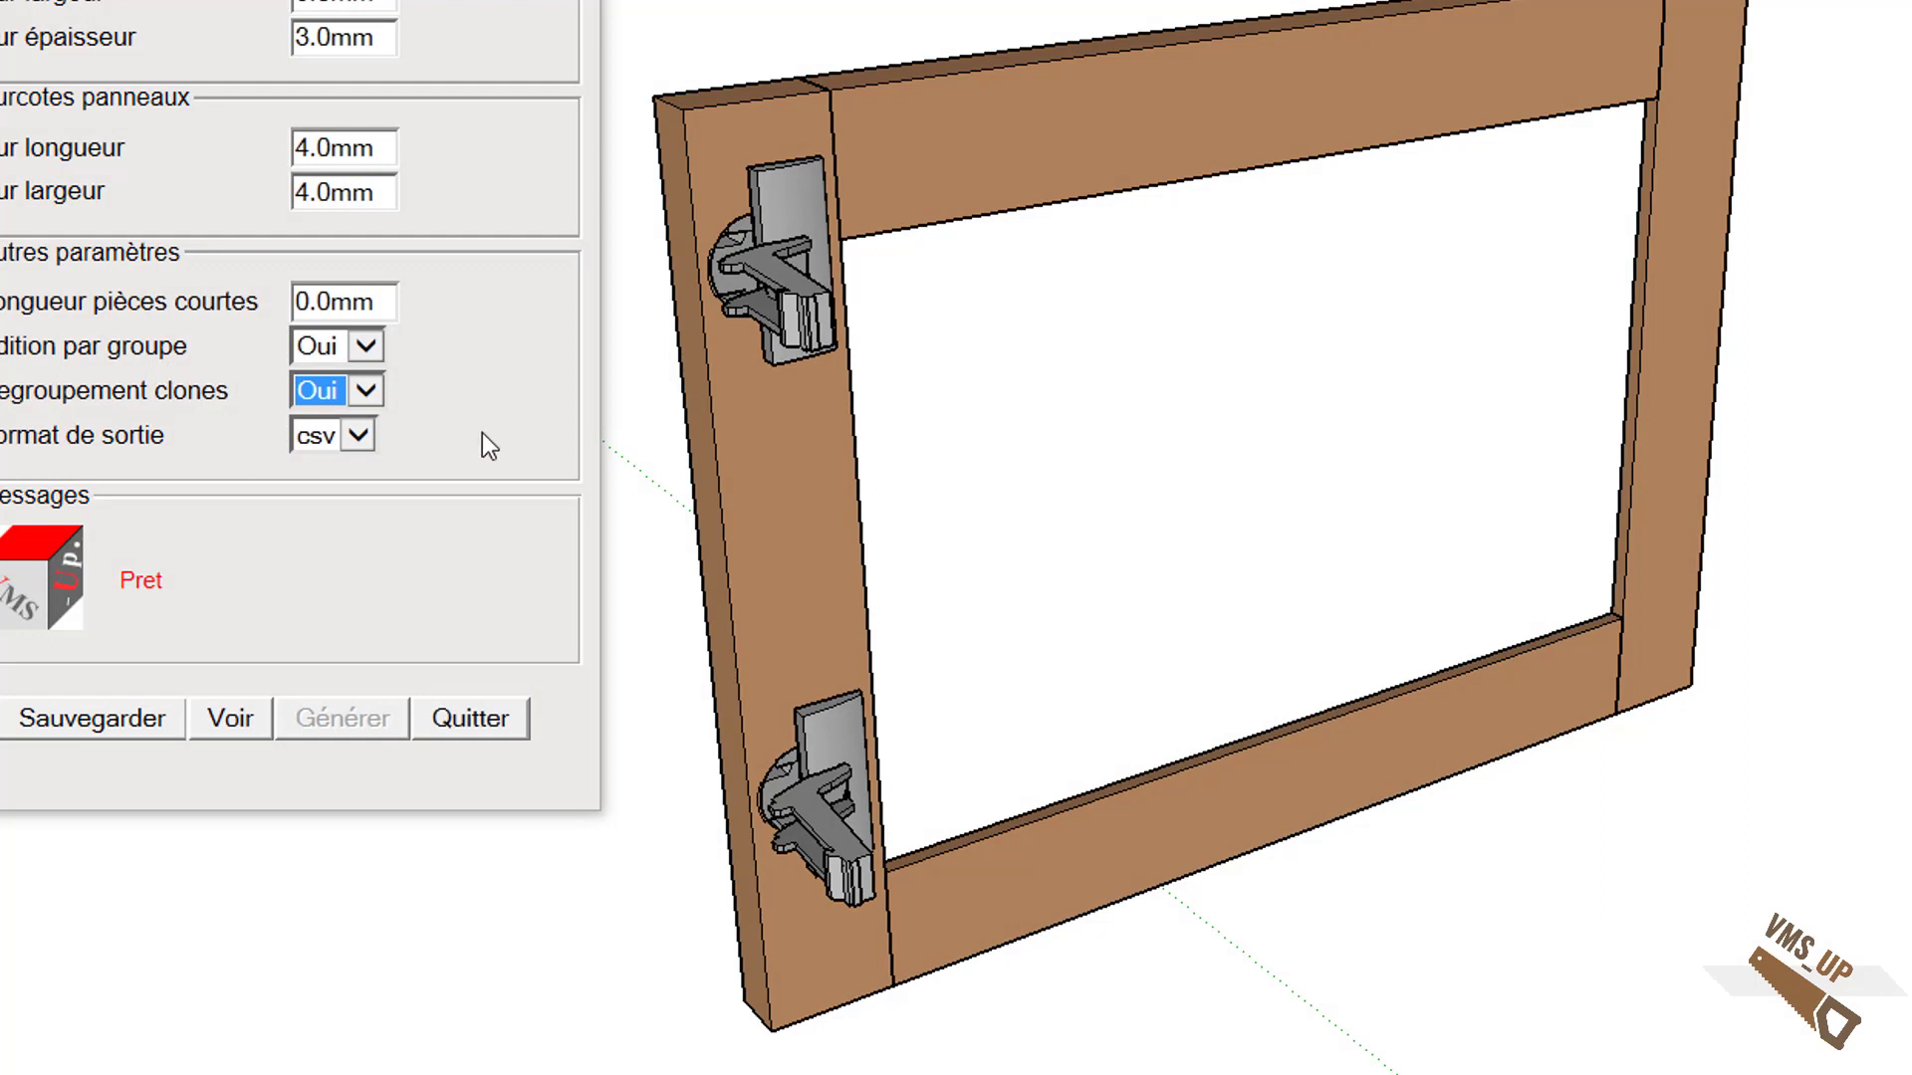
Step: Set clone grouping (Regroupement clones) to Non in the cutting list editor
left_click(366, 393)
left_click(382, 365)
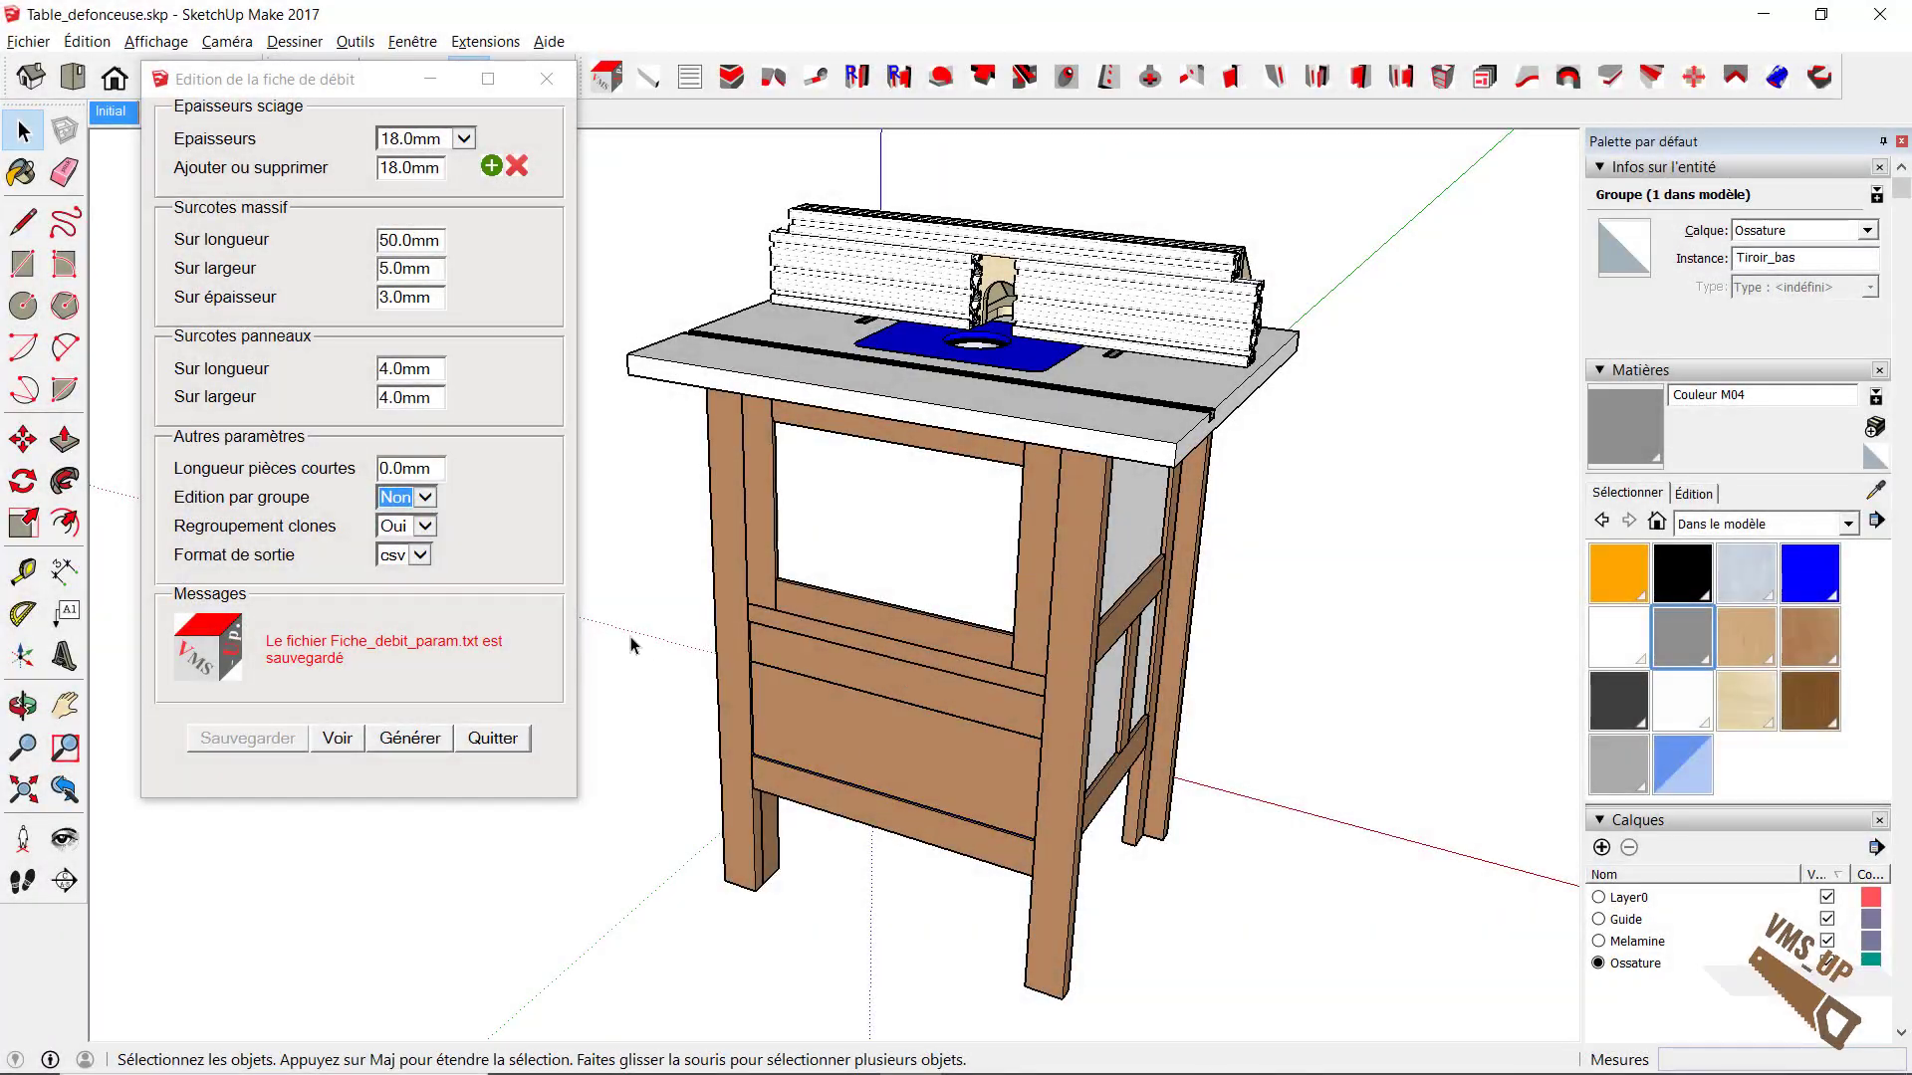
Step: Clear the model selection and check the Edition par groupe choices, keeping Non
left_click(630, 645)
left_click(426, 501)
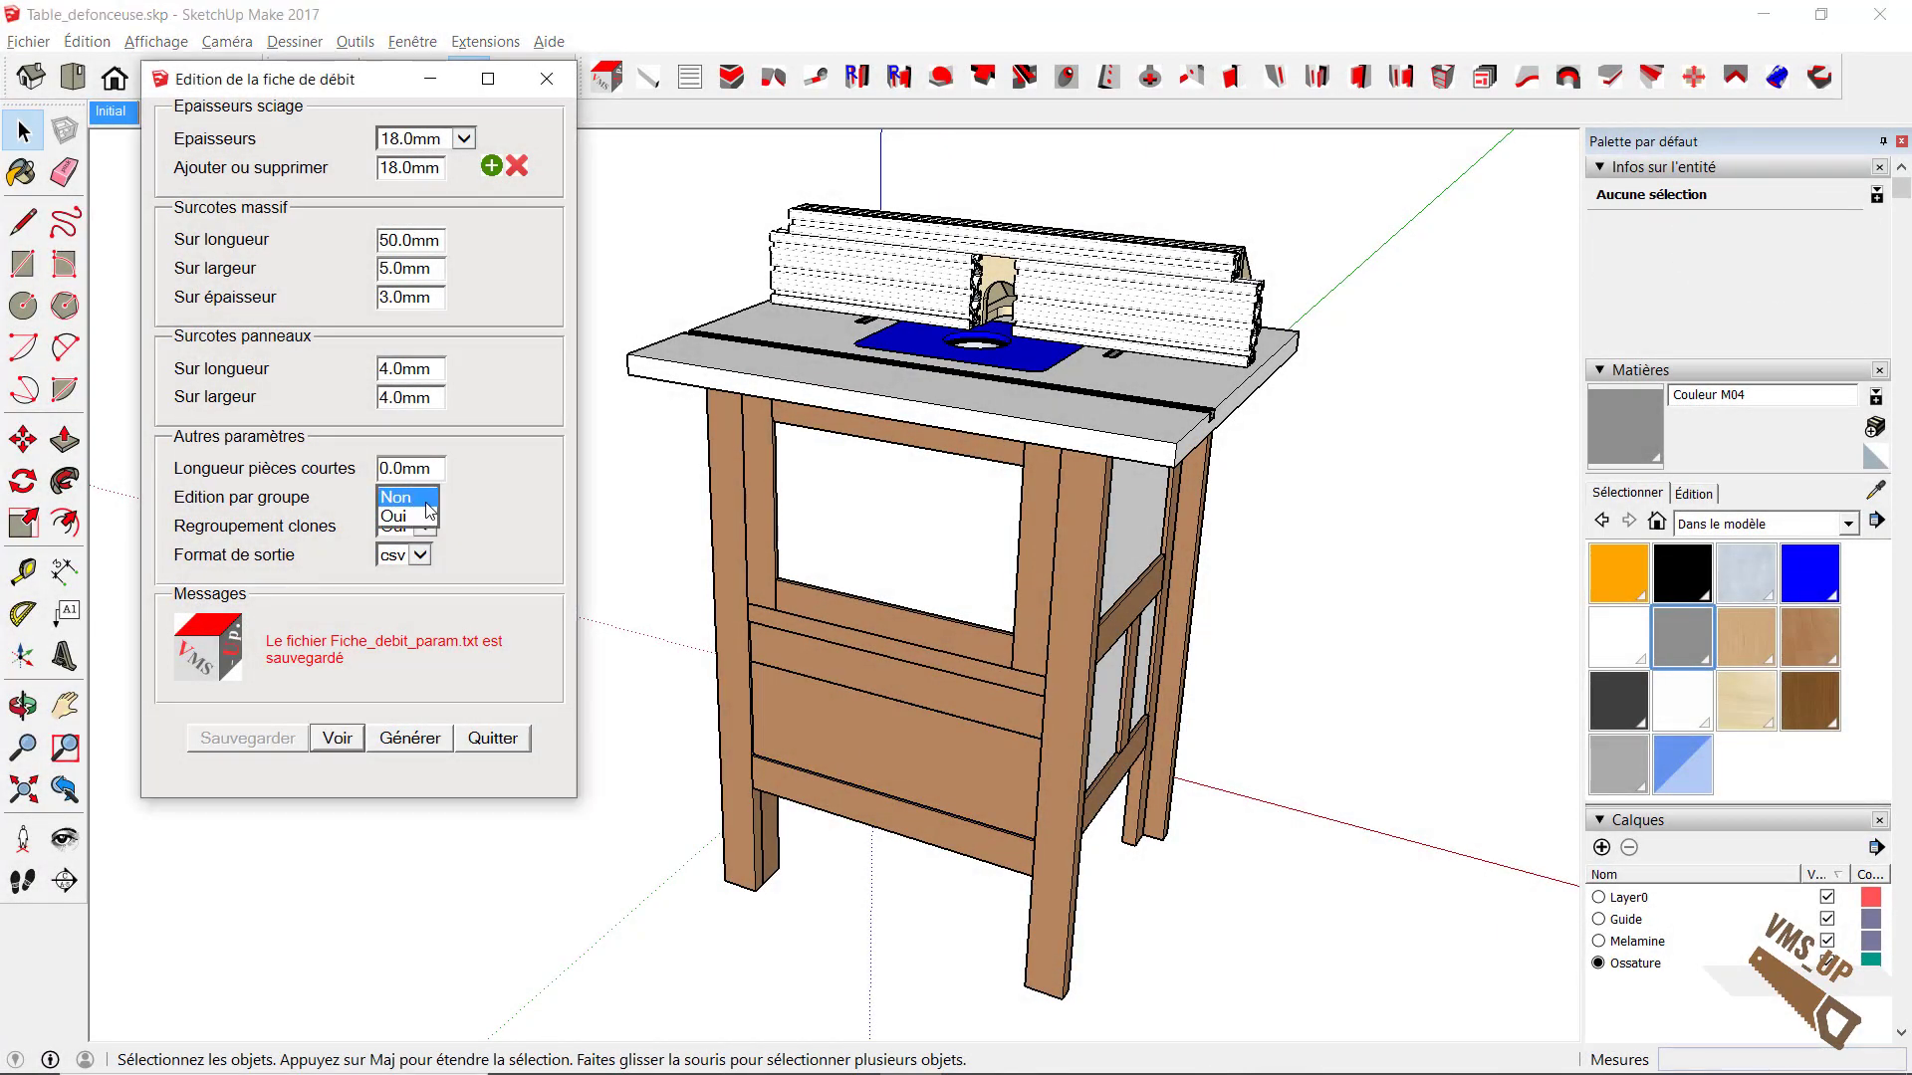
left_click(429, 503)
left_click(1316, 846)
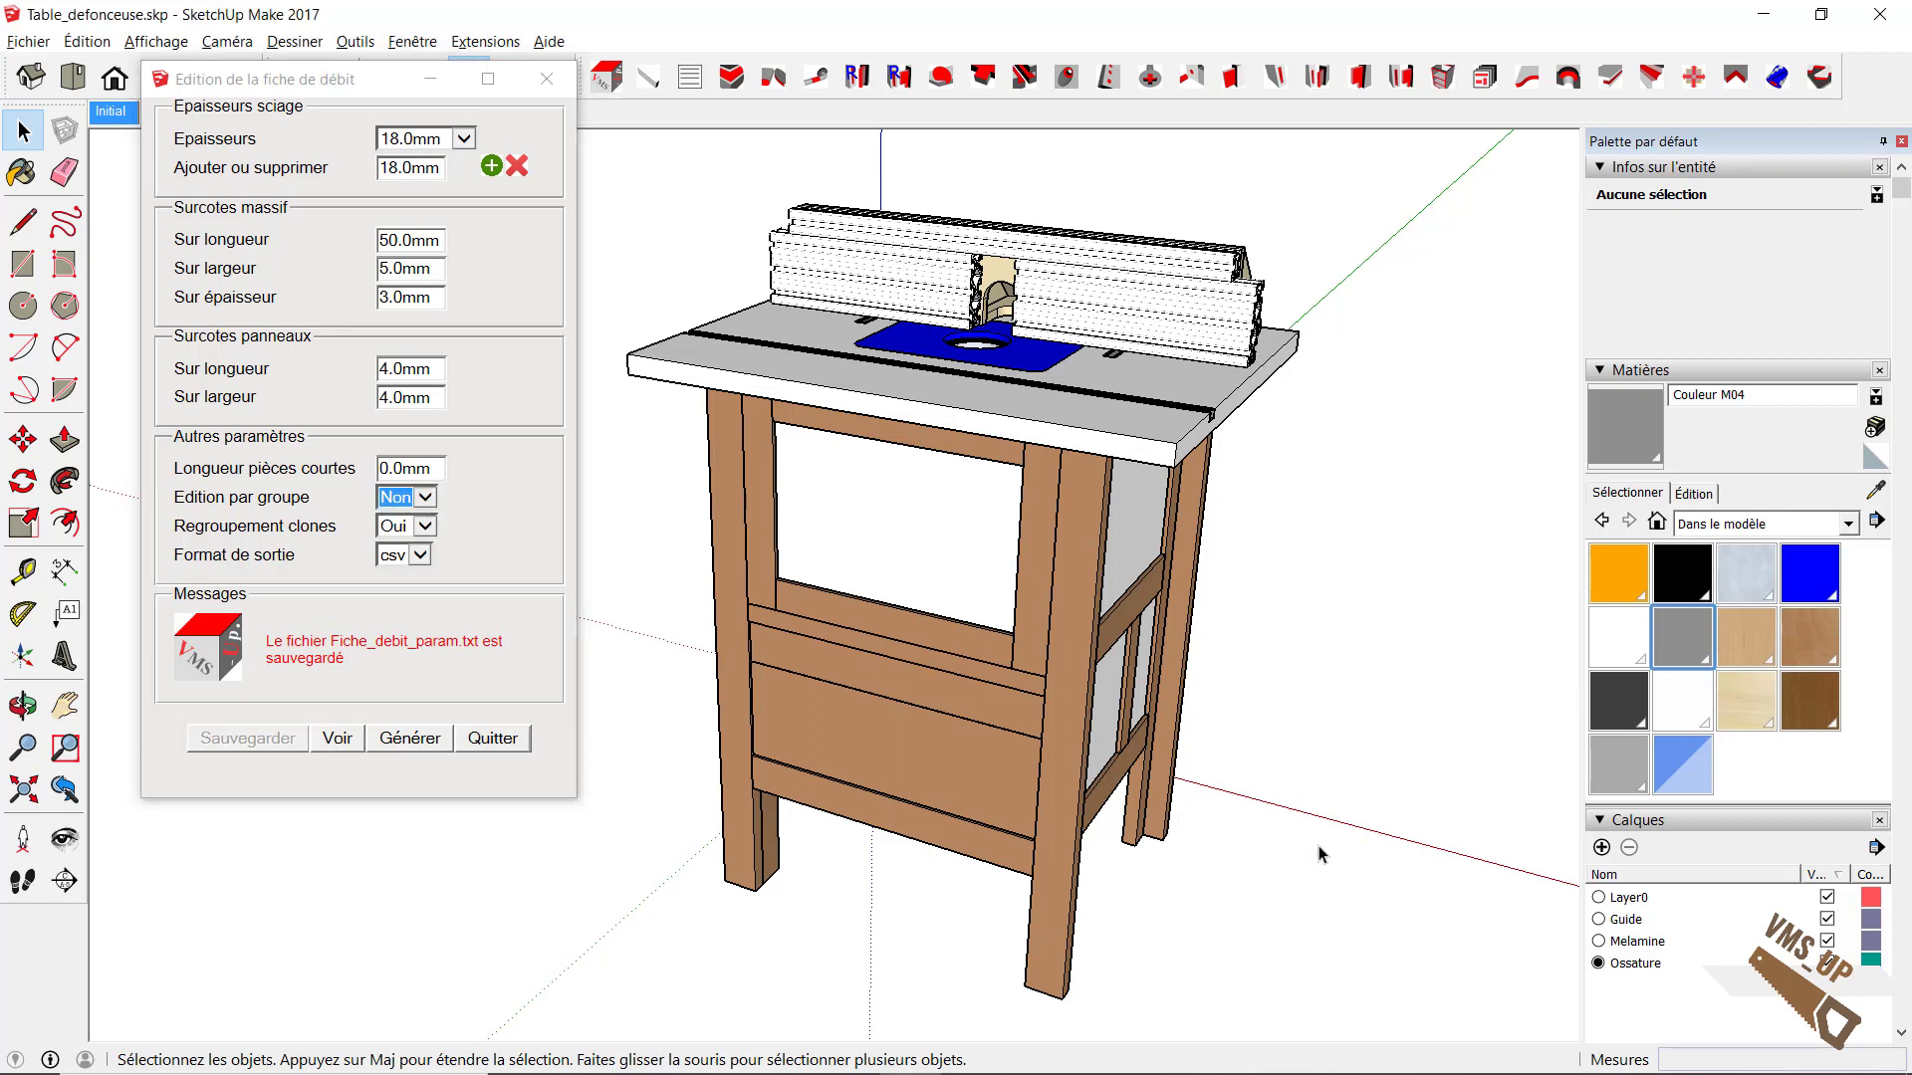
Step: Examine the entity information of the table's frame group and of the lower drawer group inside it
left_click(1081, 881)
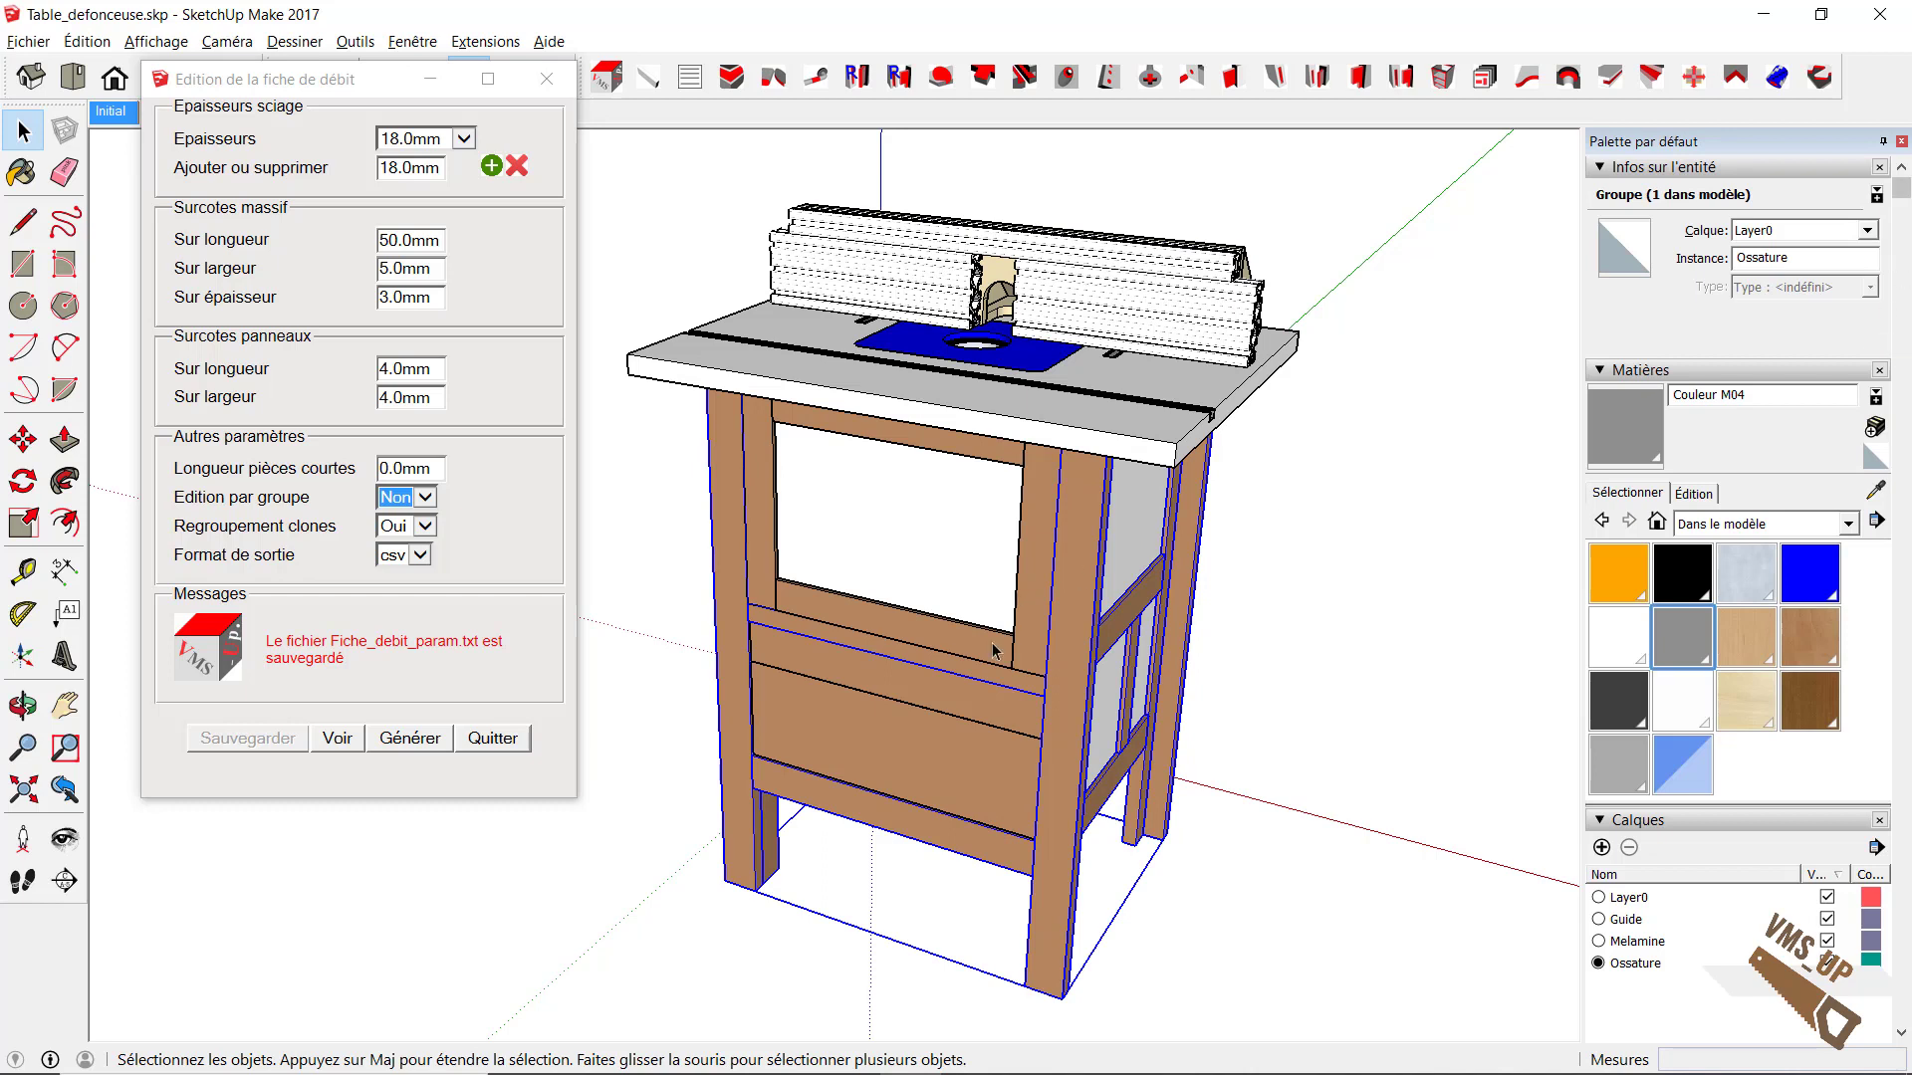
double_click(971, 766)
left_click(983, 730)
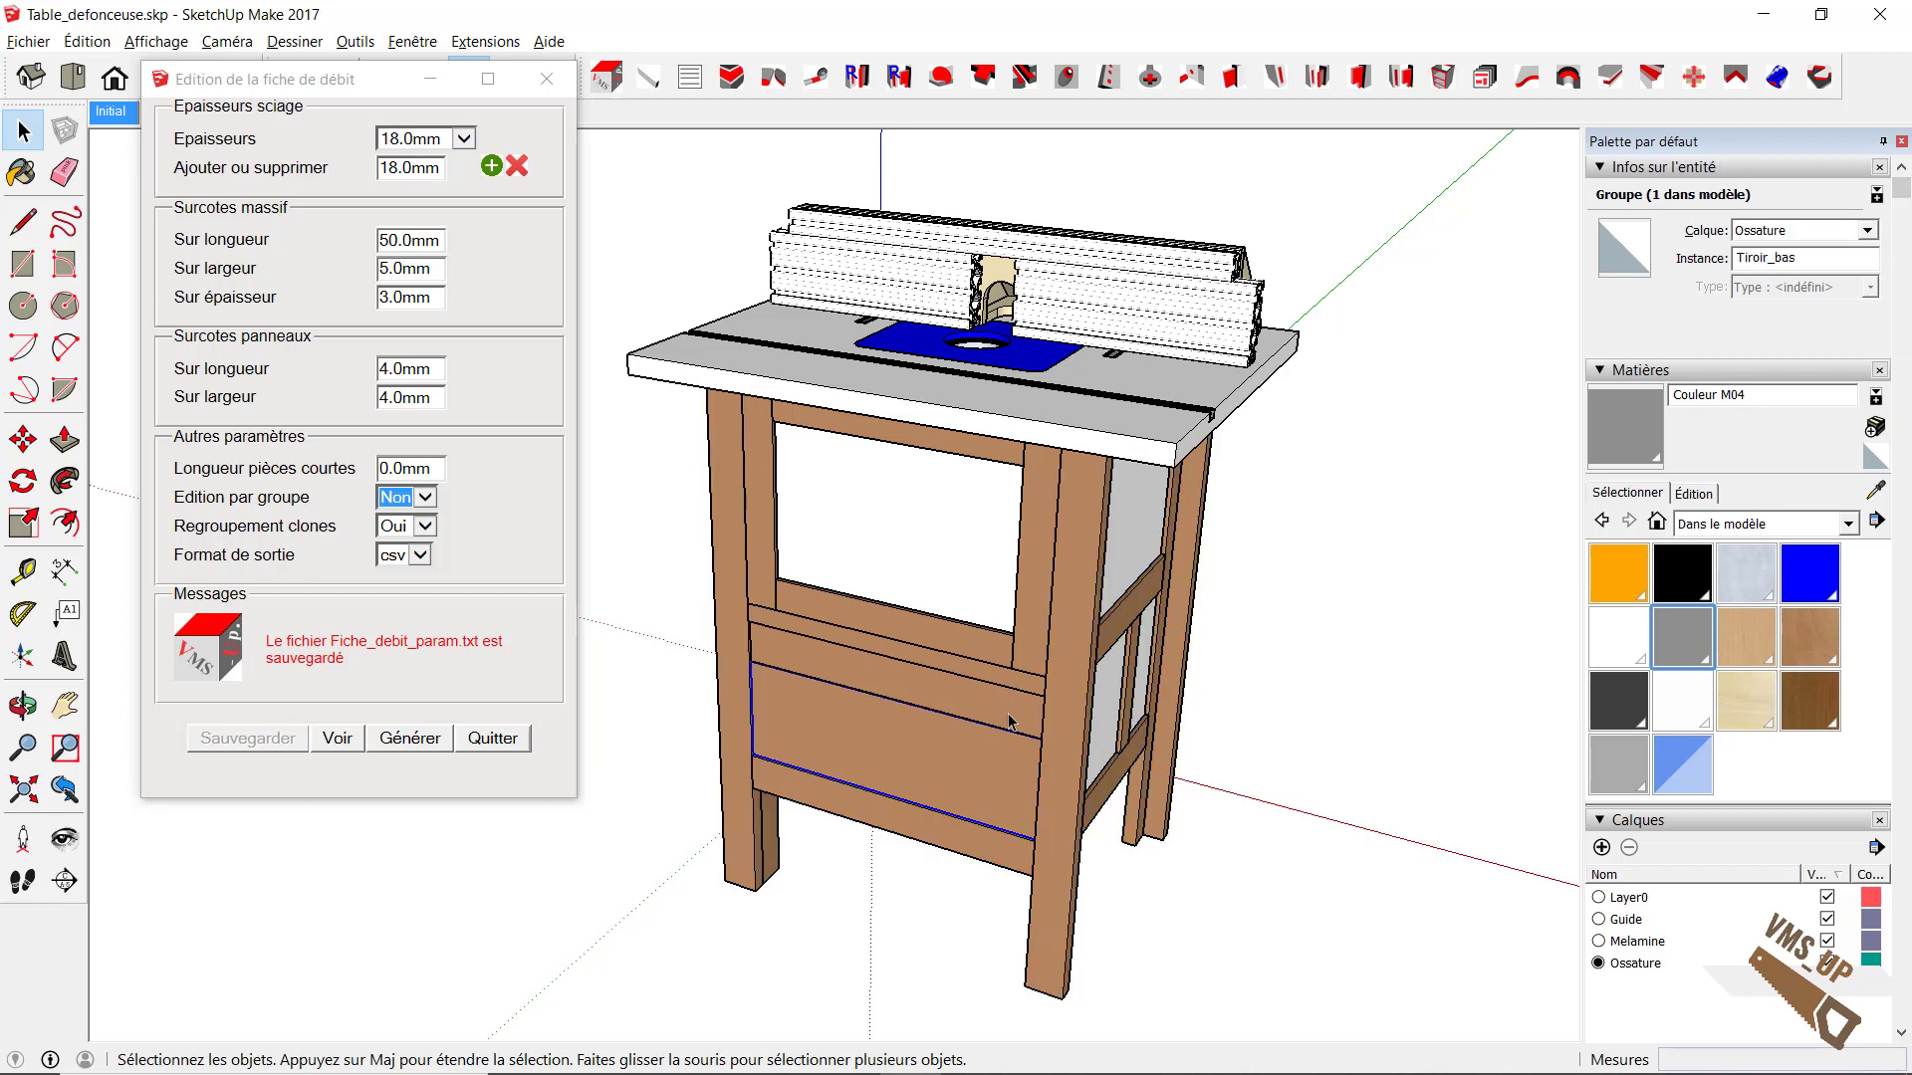
Step: Examine the entity information of the upper drawer group, the door group and the fence guide on the table top
left_click(1015, 714)
left_click(966, 550)
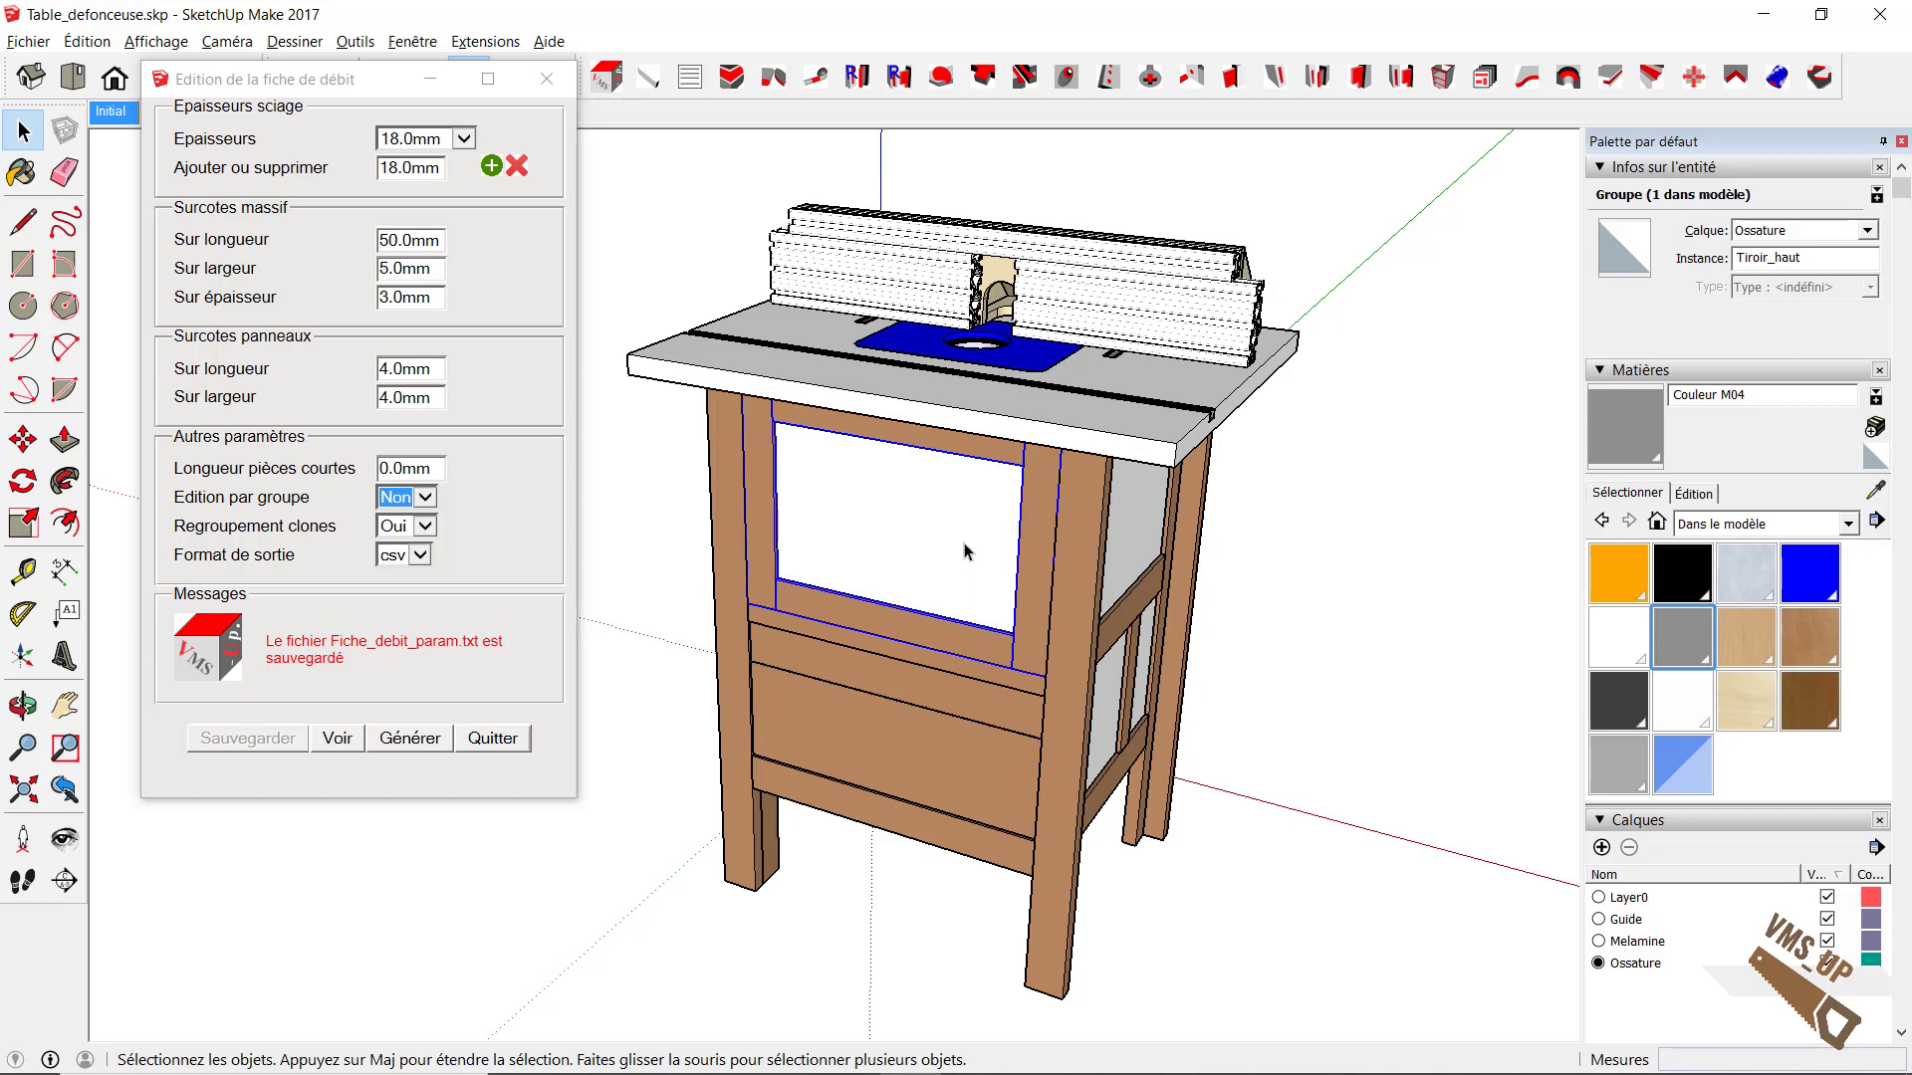
middle_click_drag(1276, 325, 1185, 409)
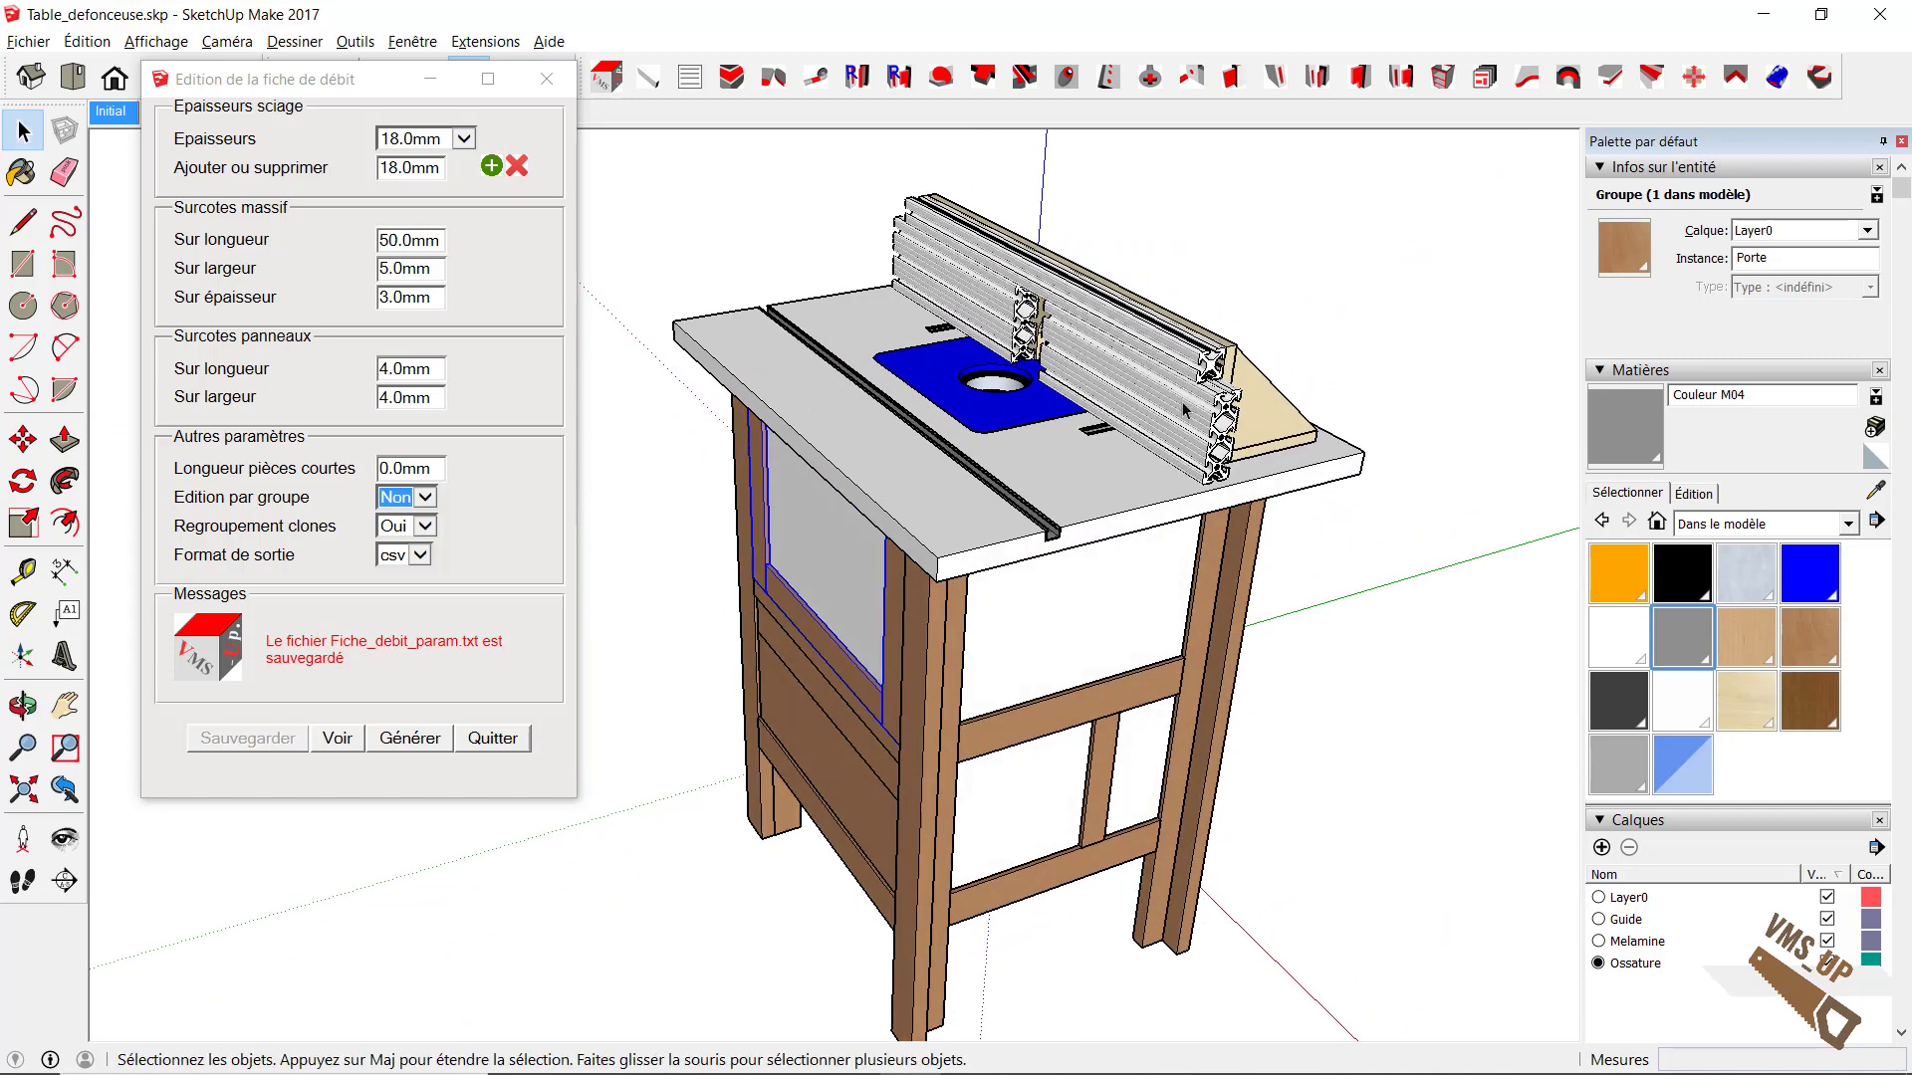
left_click(1278, 400)
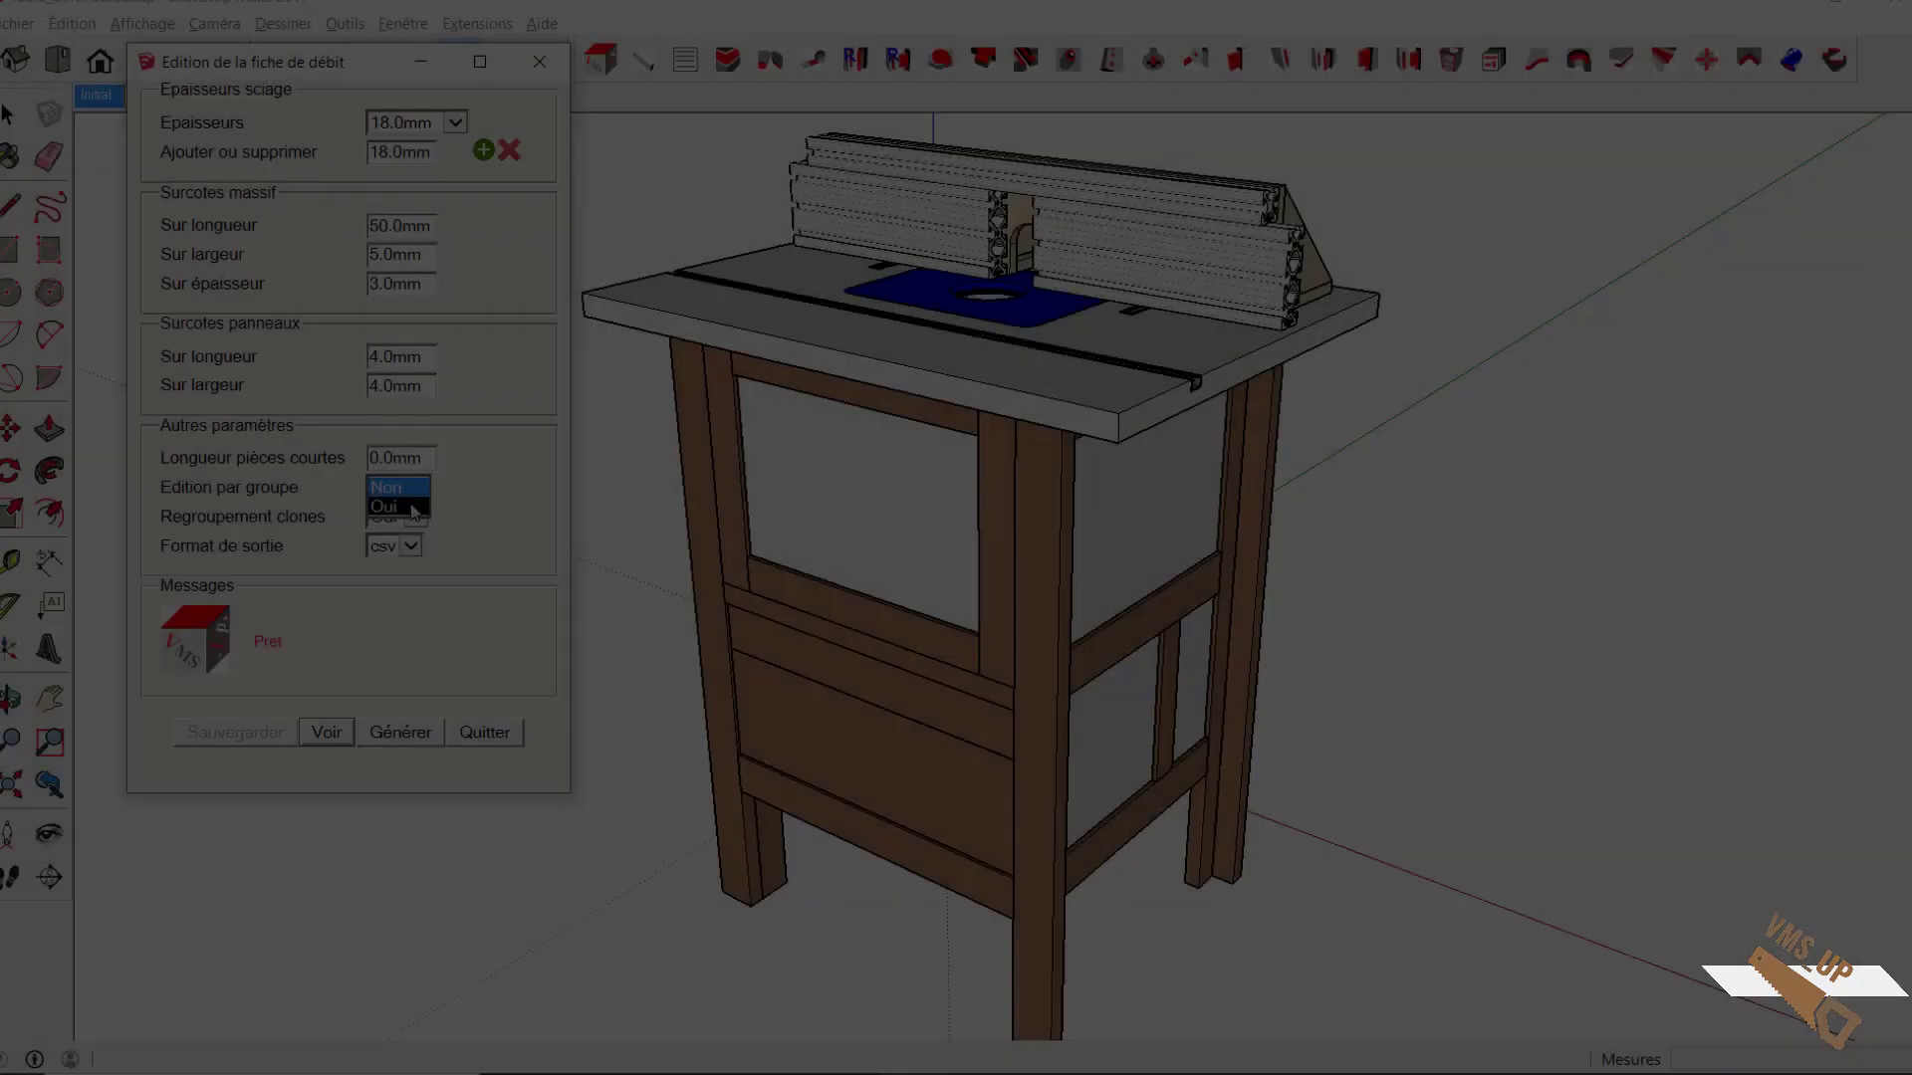
Step: Set group editing (Edition par groupe) to Oui and save the cutting list parameters
left_click(413, 511)
left_click(236, 733)
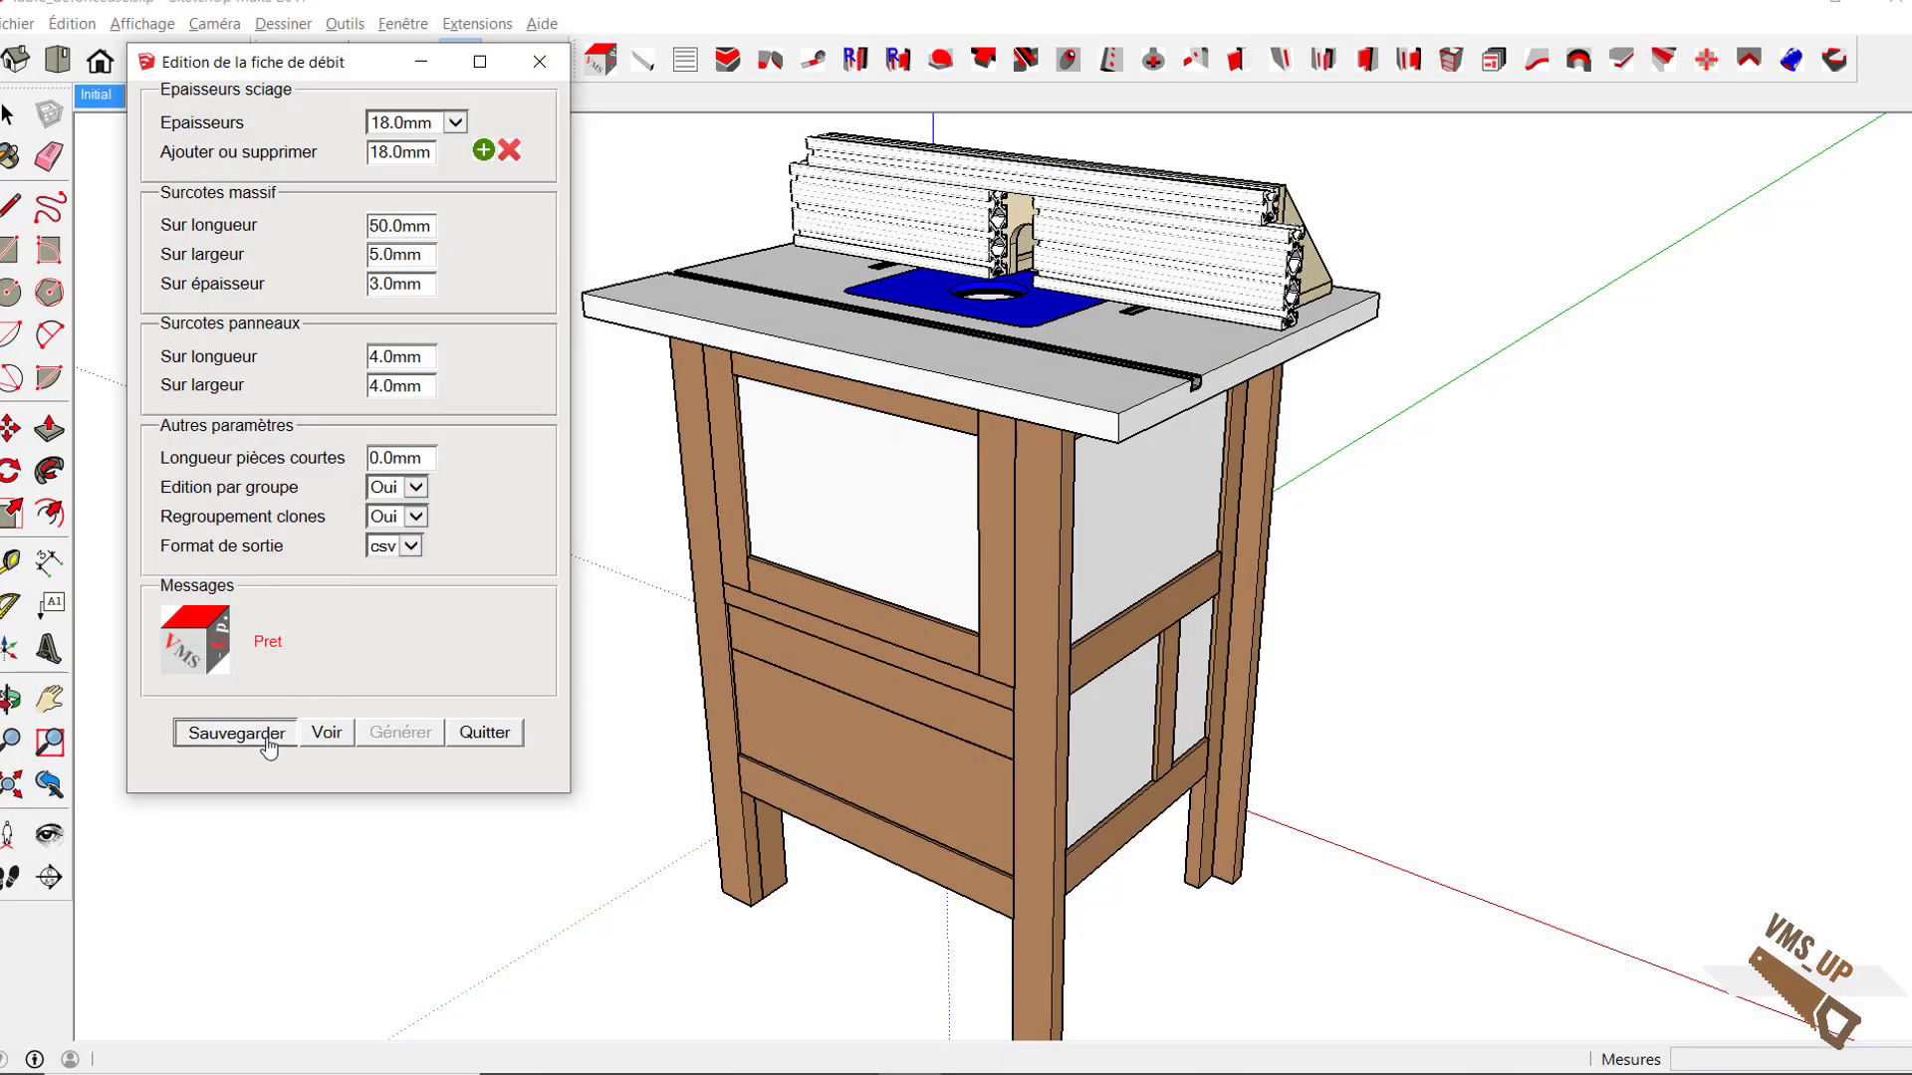
Step: Generate the cutting list in csv format, overwriting the existing Table_defonceuse.csv file
left_click(403, 734)
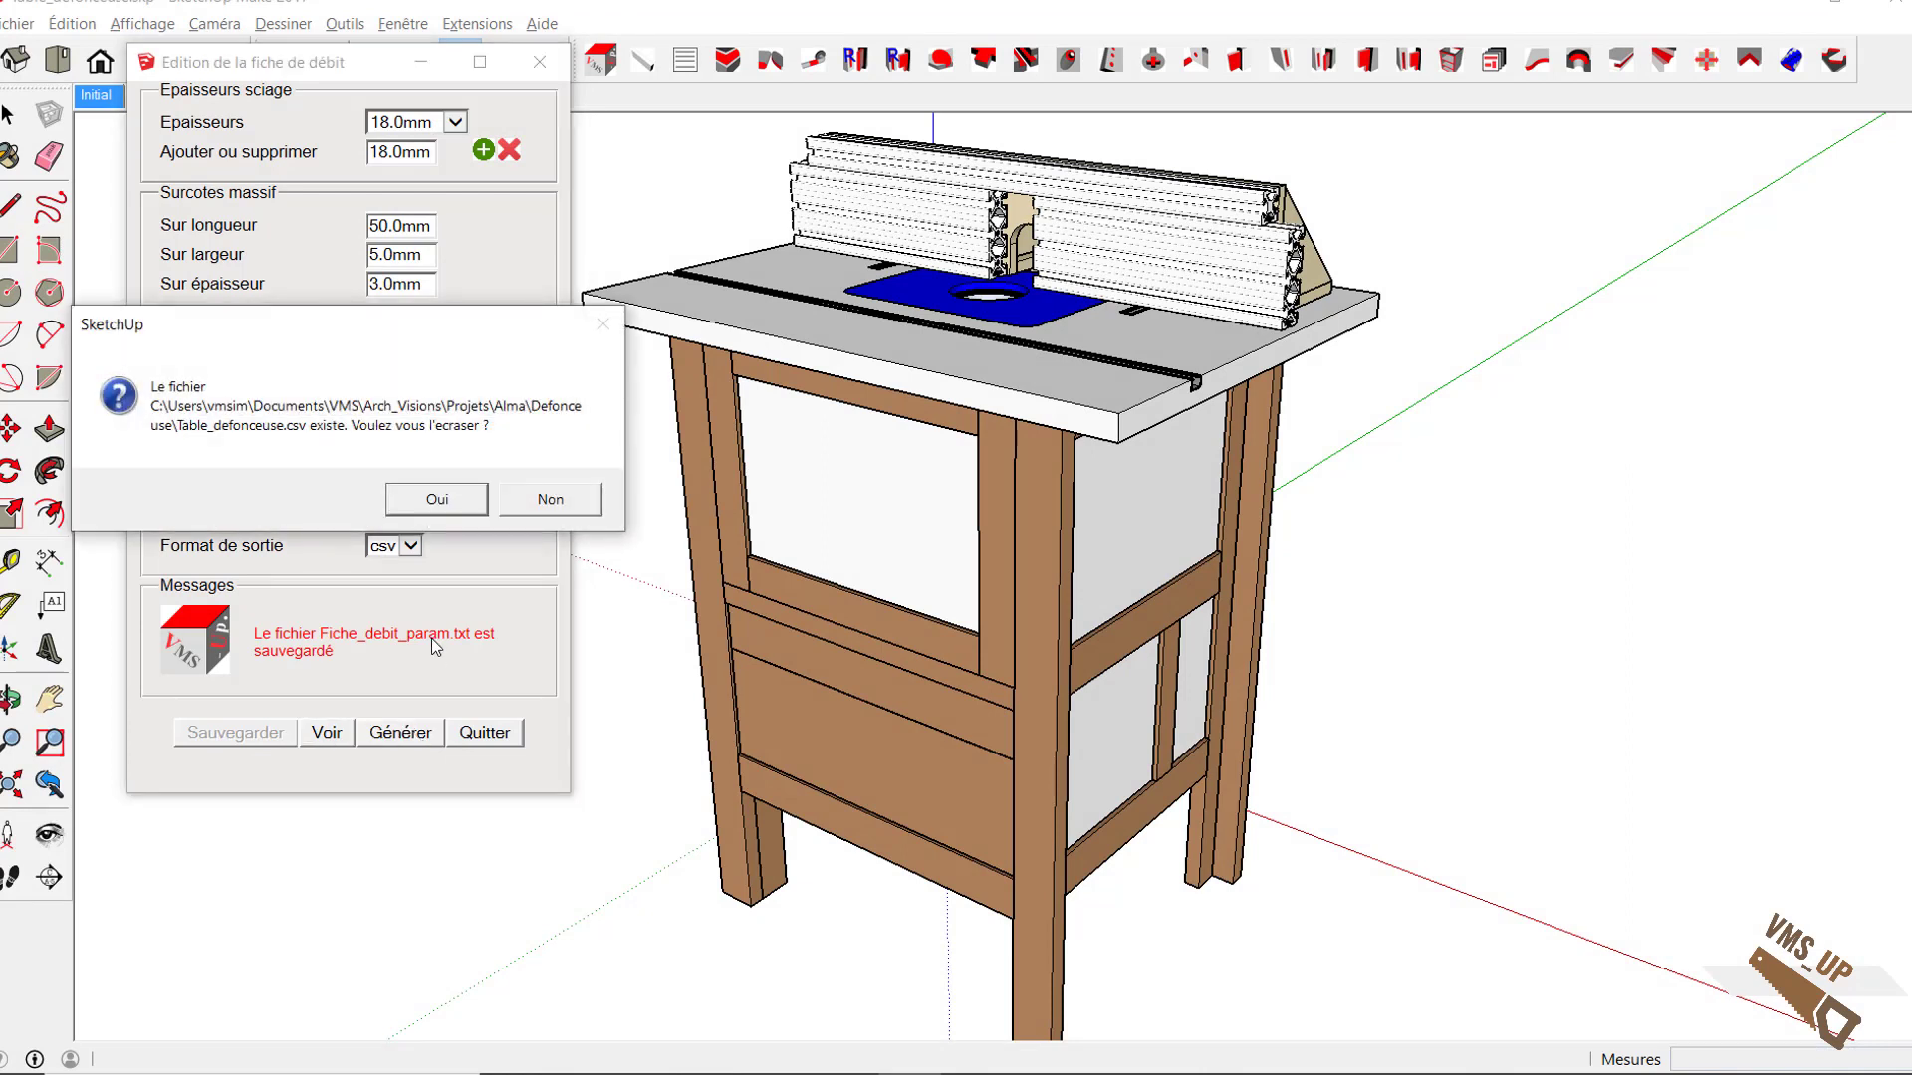
left_click(438, 500)
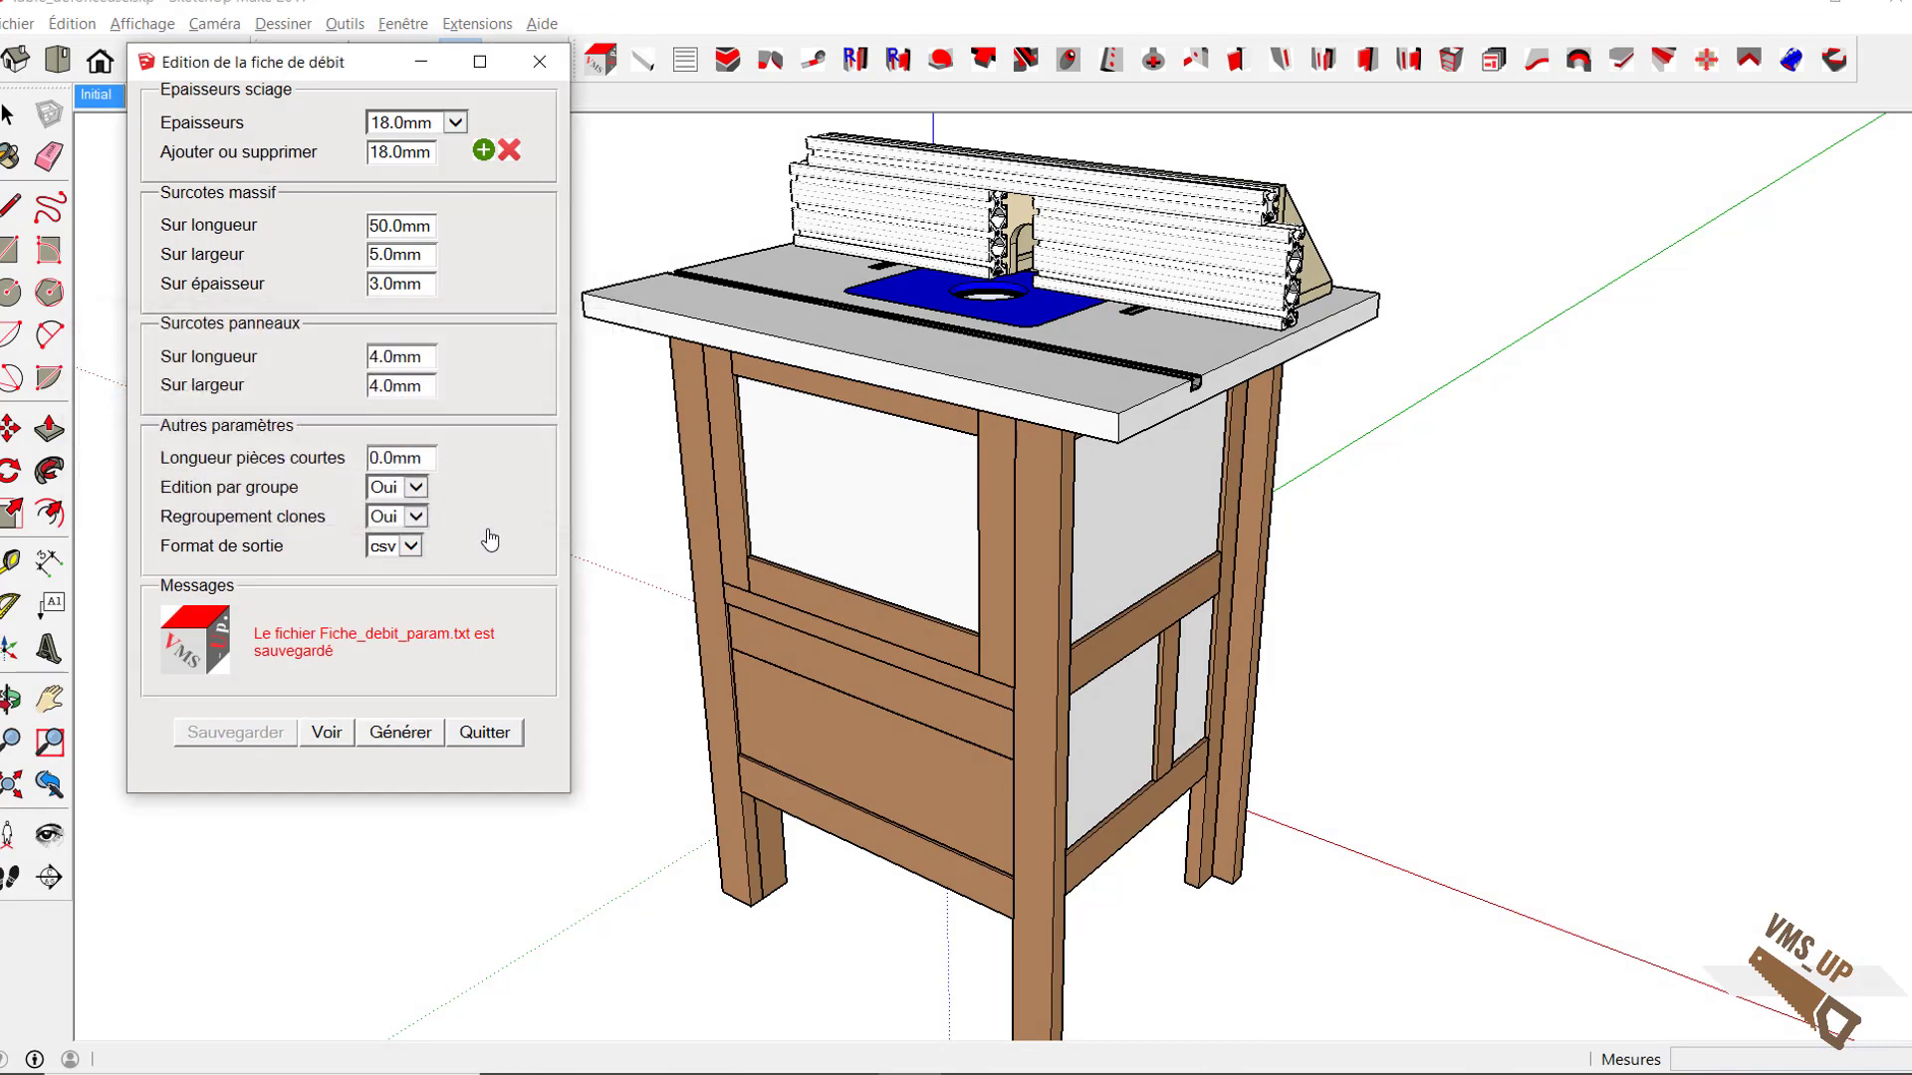
left_click(547, 500)
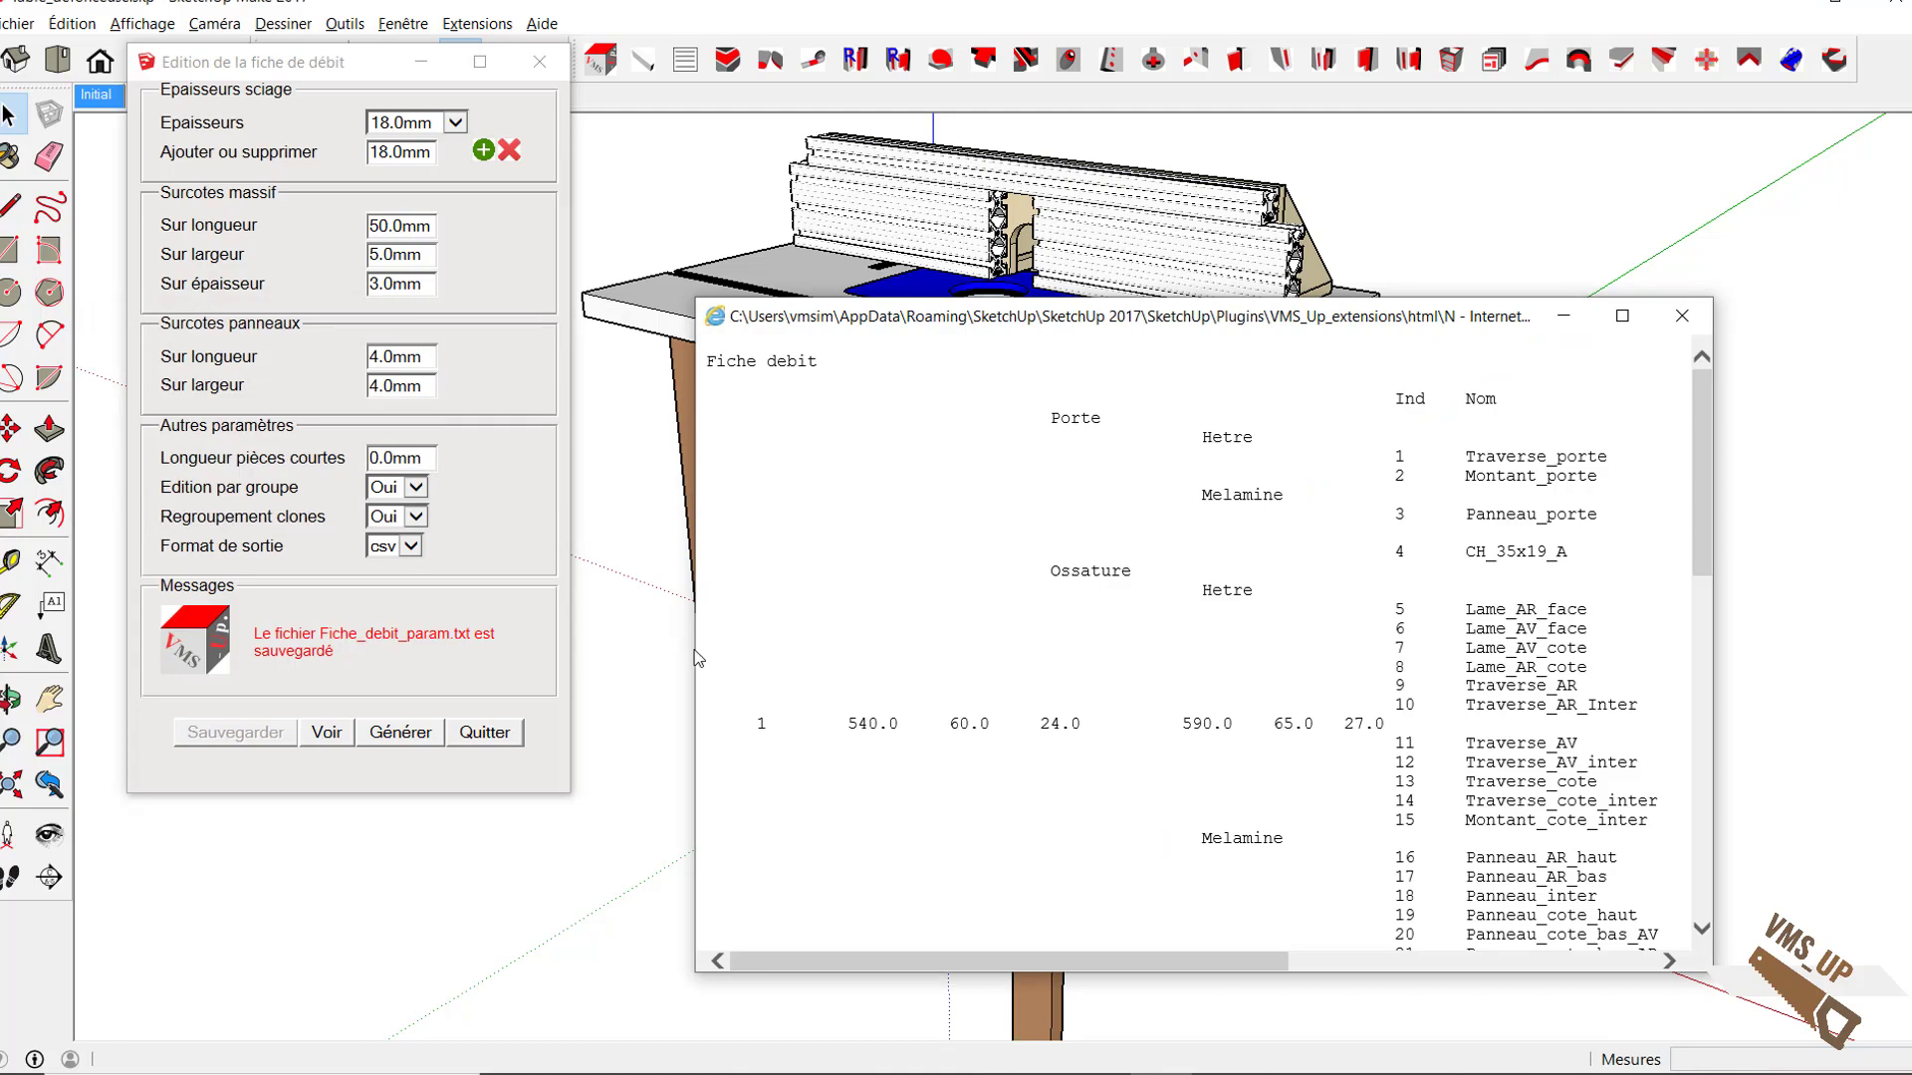
Step: Examine the cutting list group by group, from the door and frame through both drawers to the guide and other parts
left_click_drag(697, 658, 37, 657)
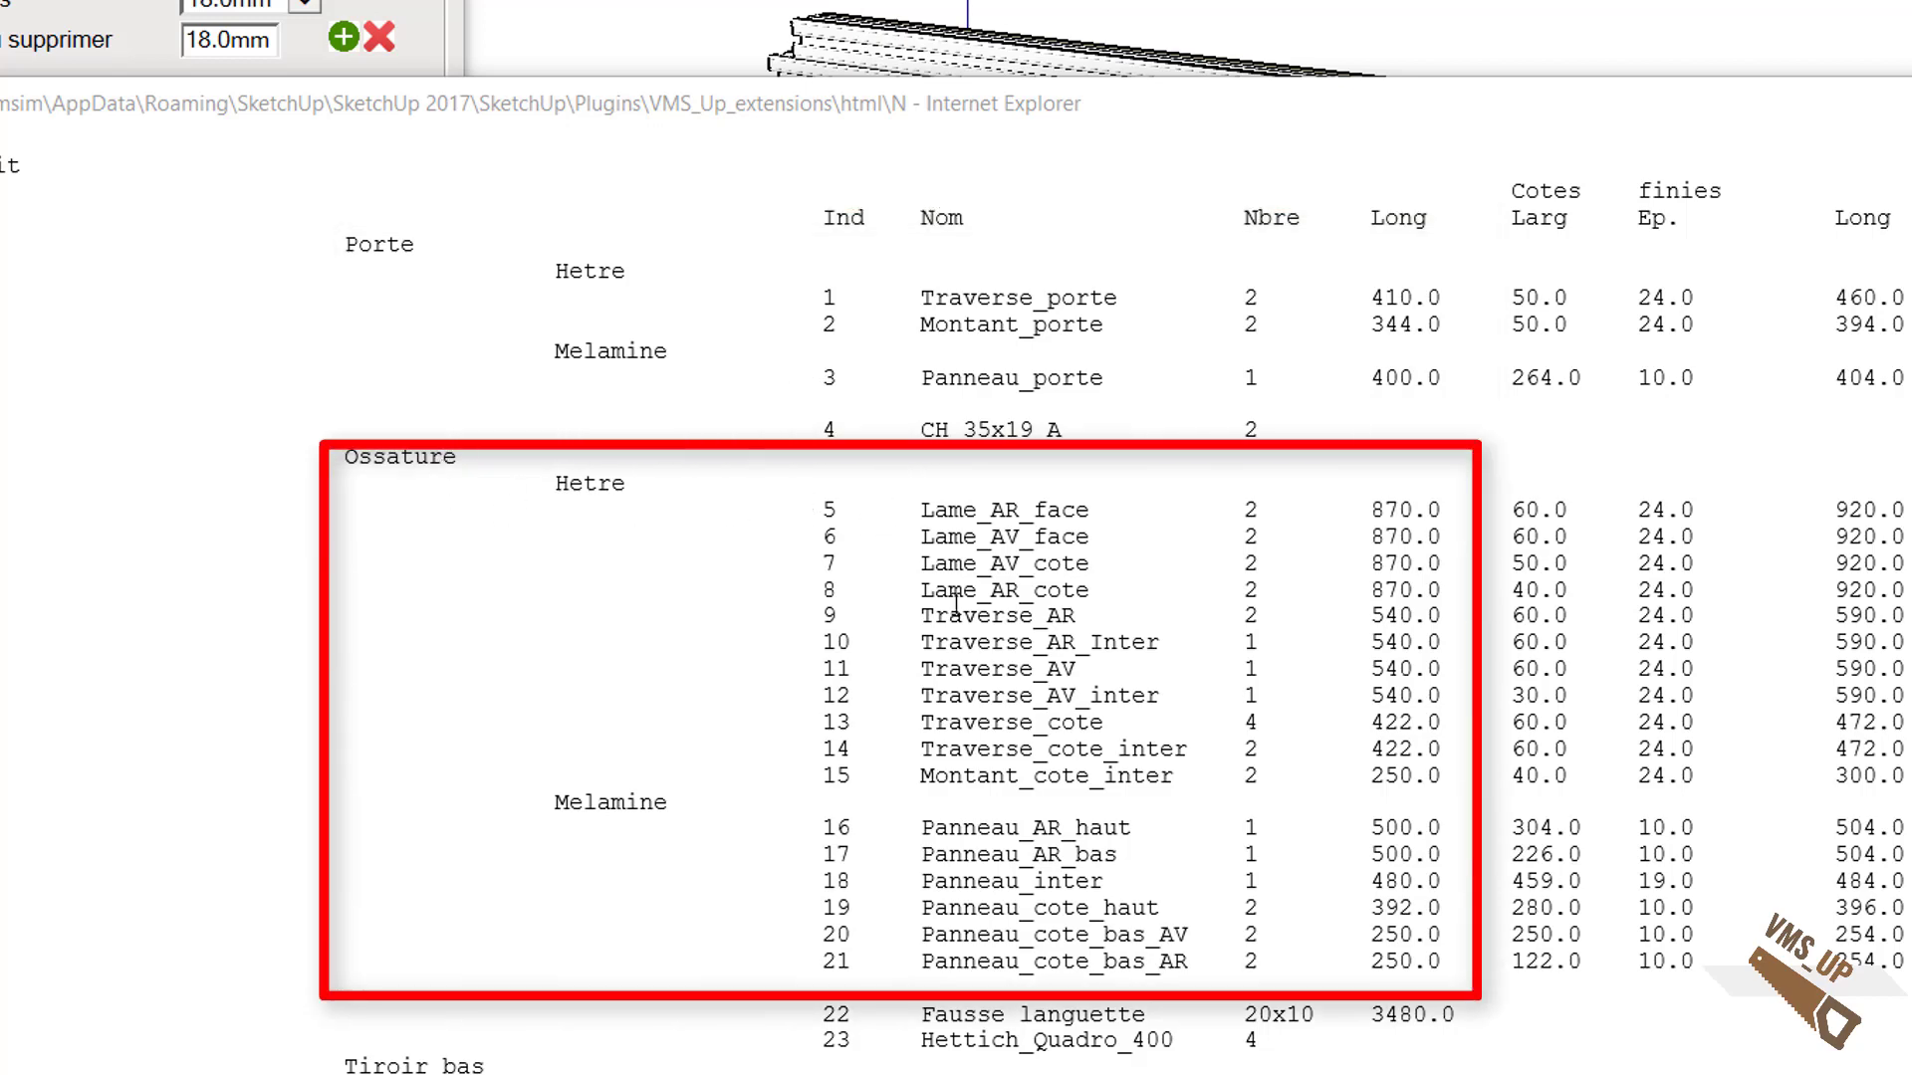
scroll(1125, 598, "down", 7)
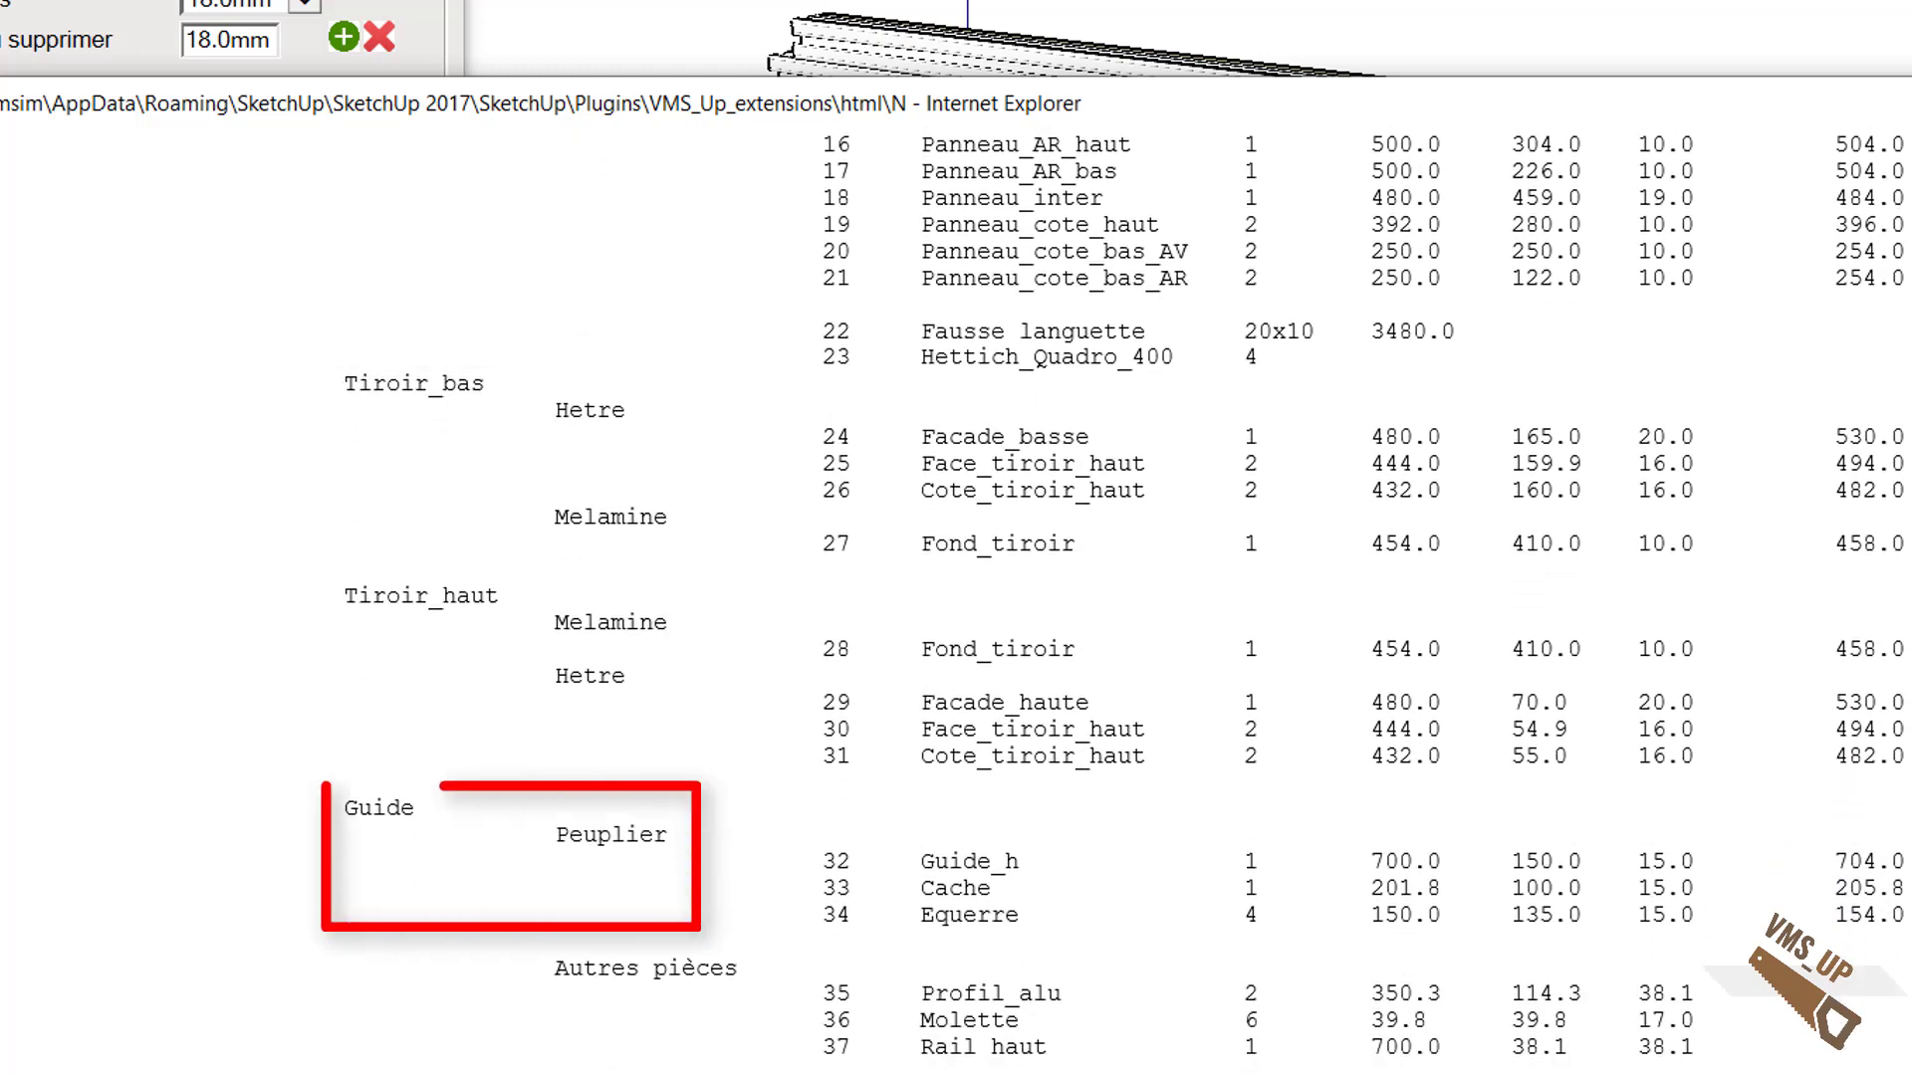
scroll(1110, 591, "down", 4)
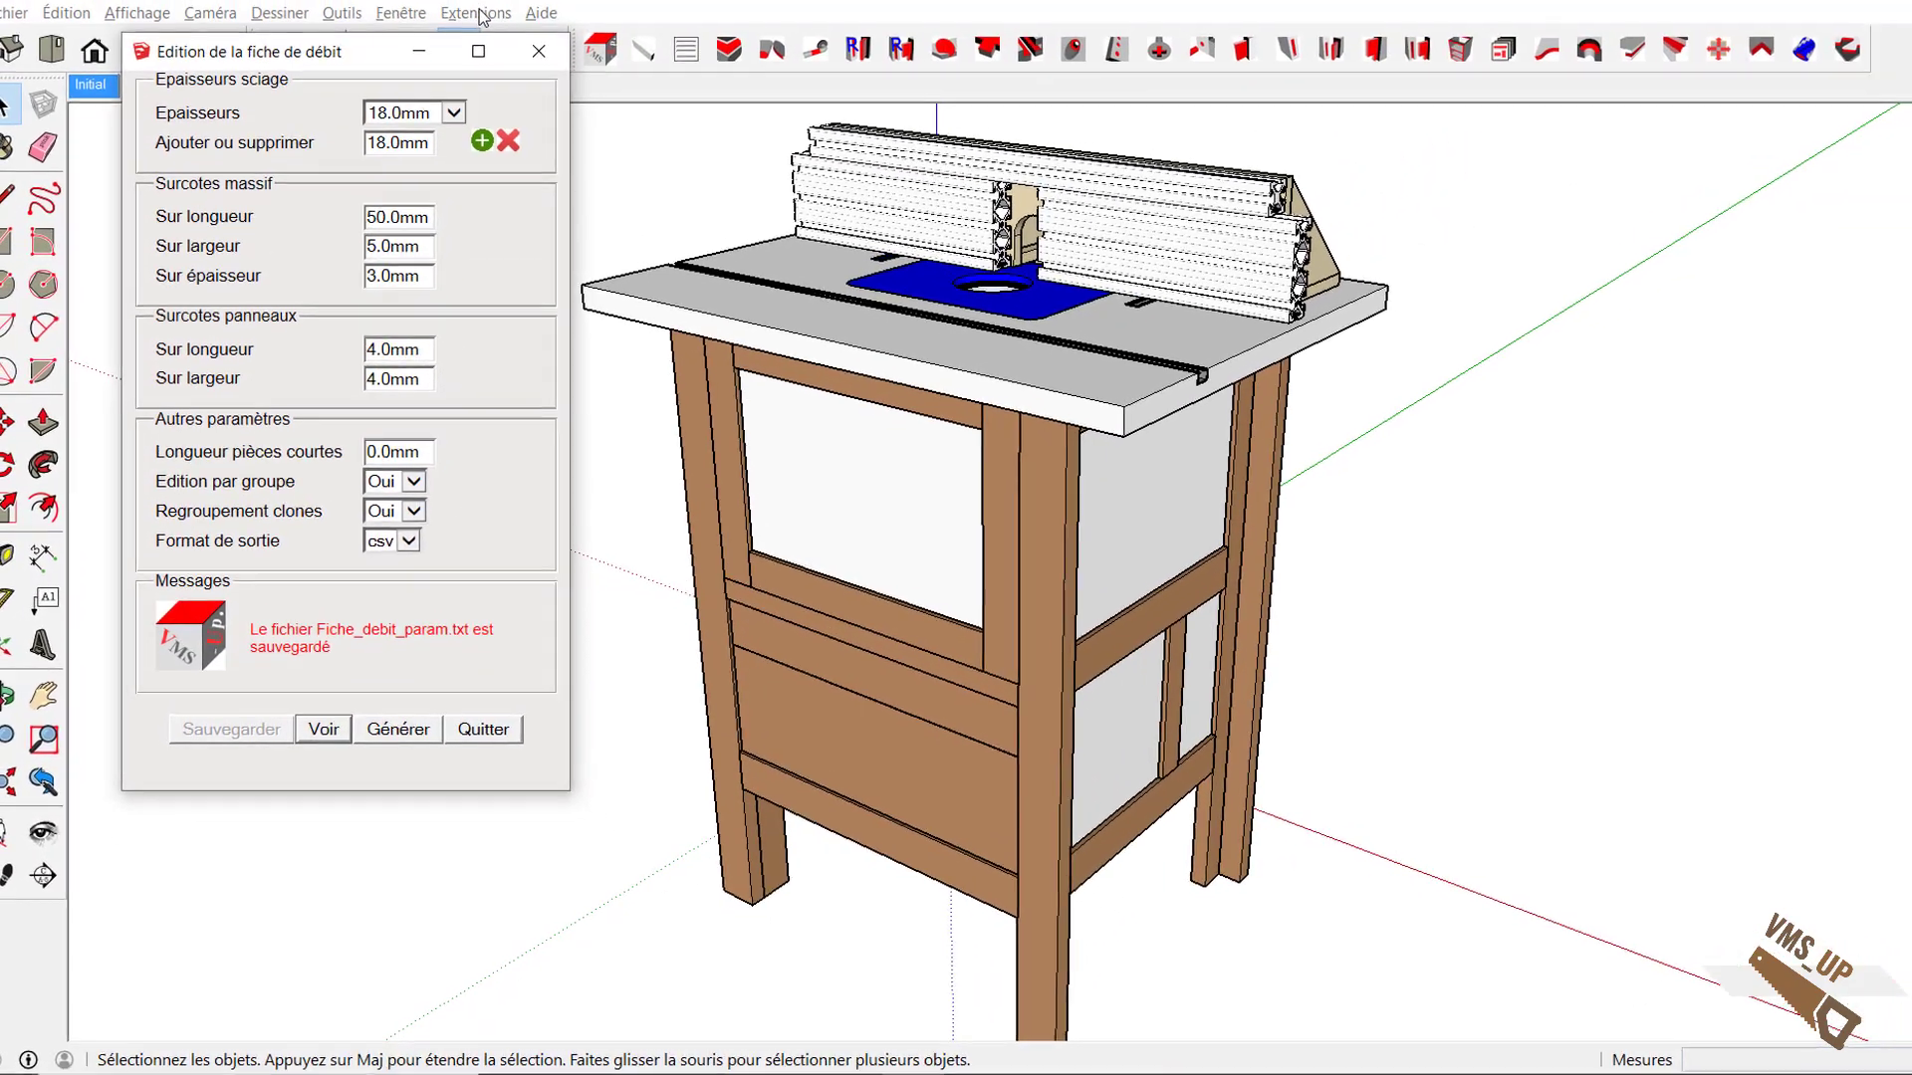
Step: Locate the Edition fiche debit command among the VMS_Up Extensions commands
left_click(474, 17)
mouse_move(508, 73)
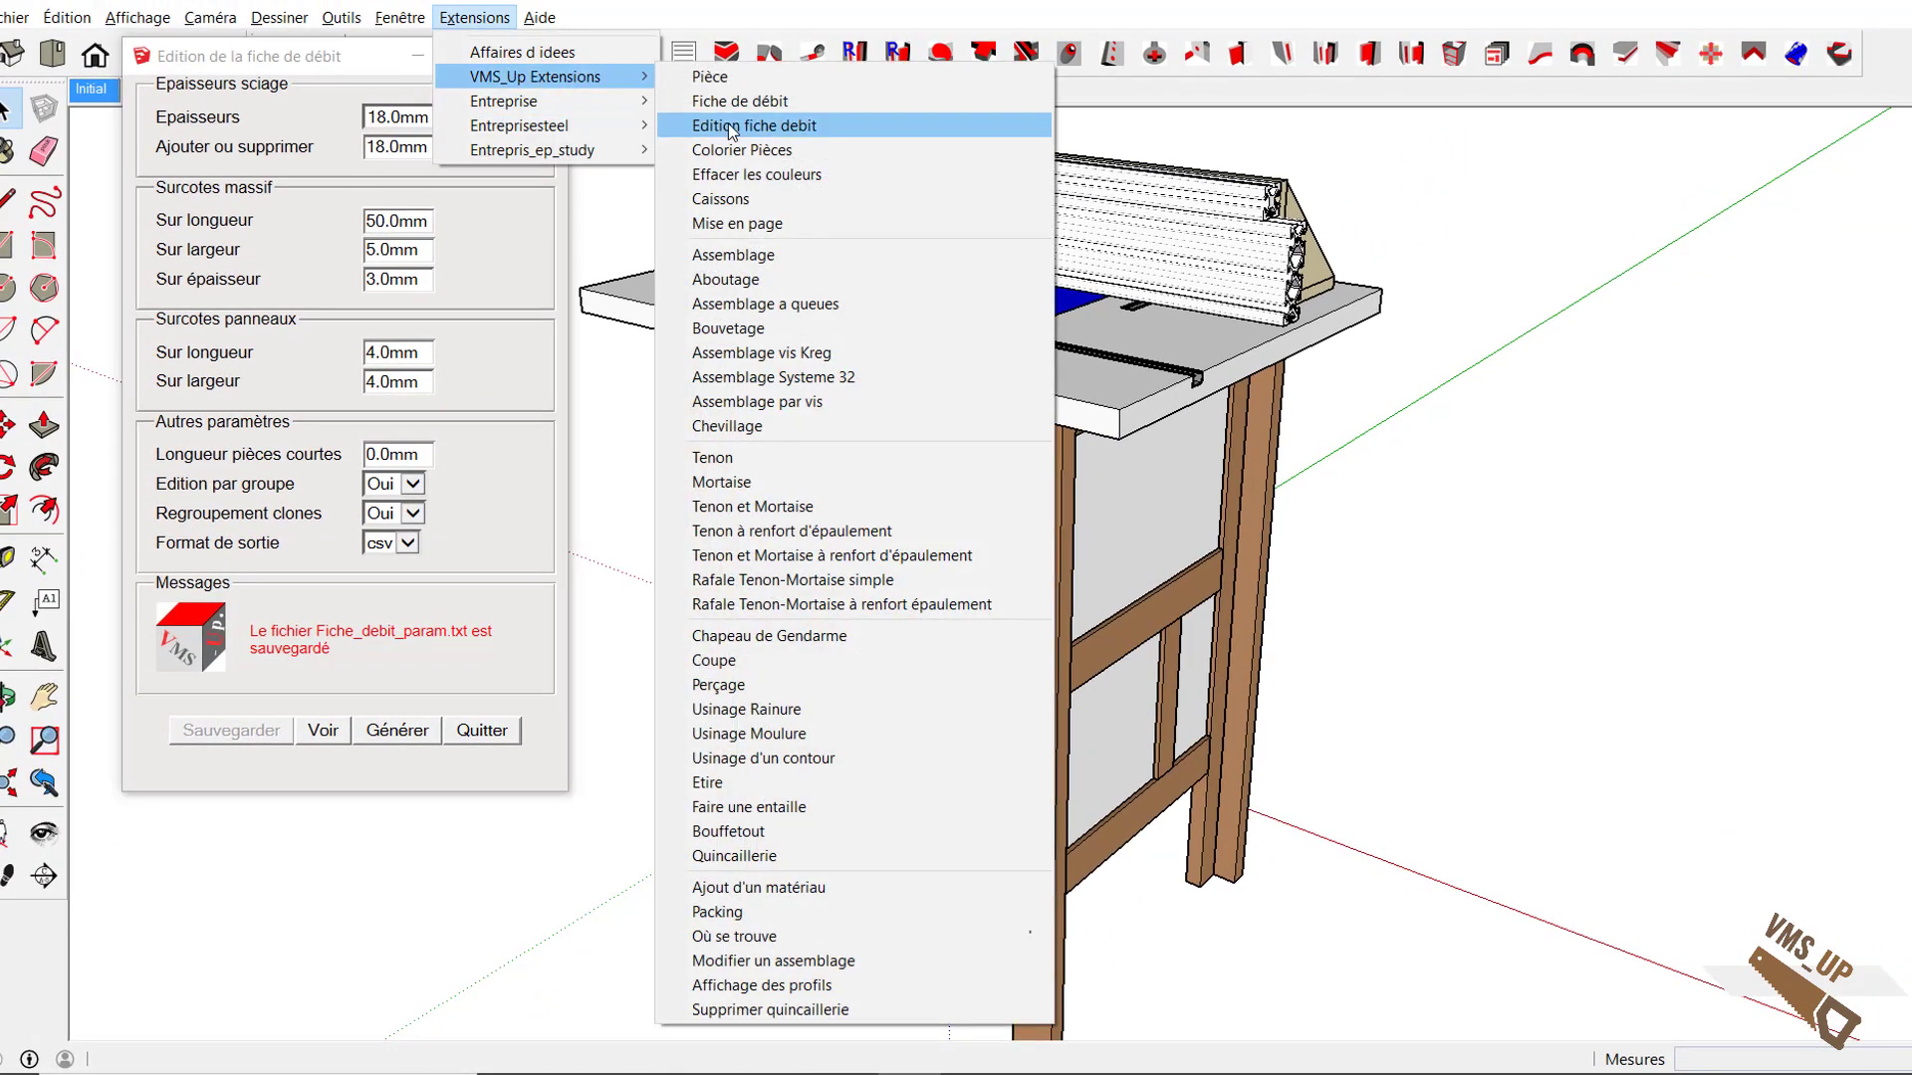